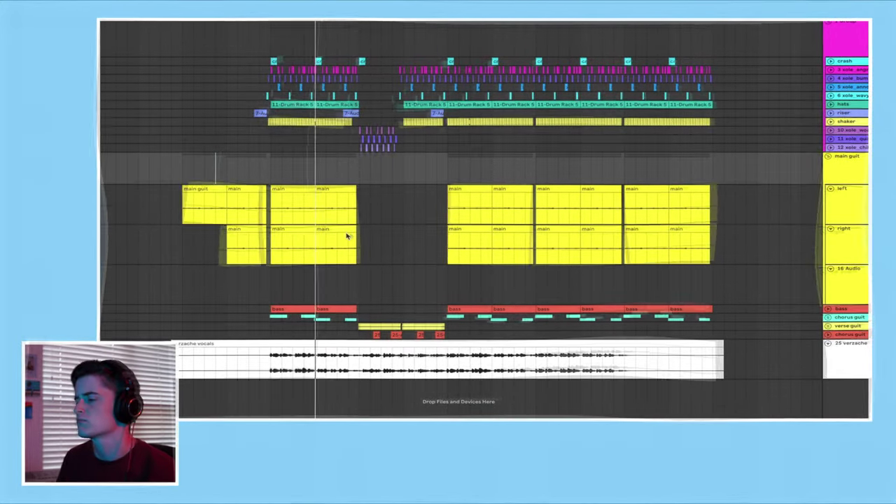
key(plus)
key(plus)
key(plus)
key(plus)
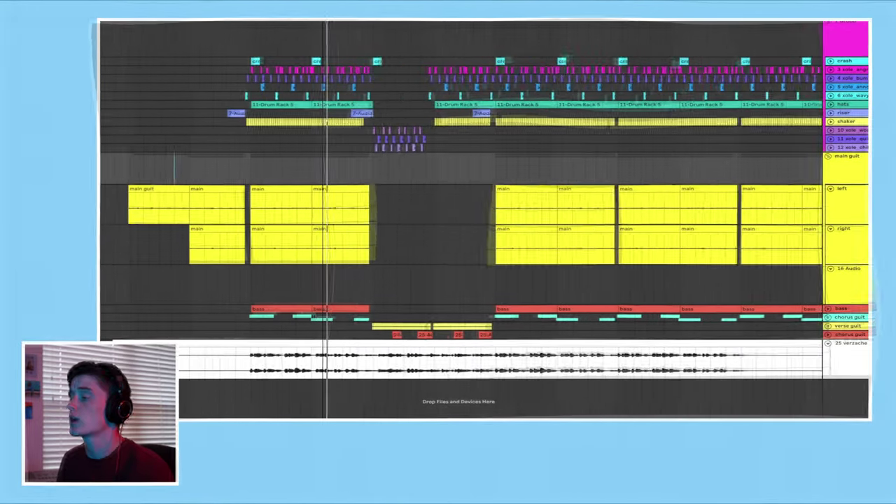
click(828, 326)
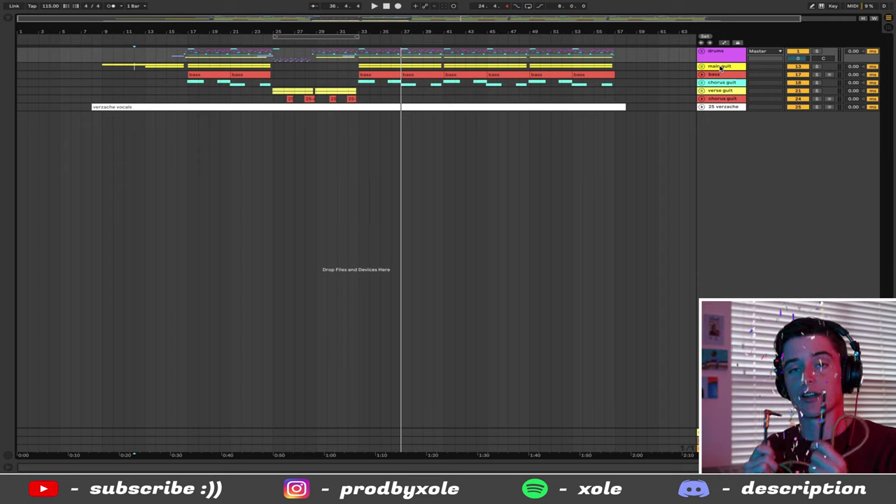
Step: Mute the drums, bass and verse guit tracks and both chorus guit tracks
click(748, 63)
key(ctrl+alt+r)
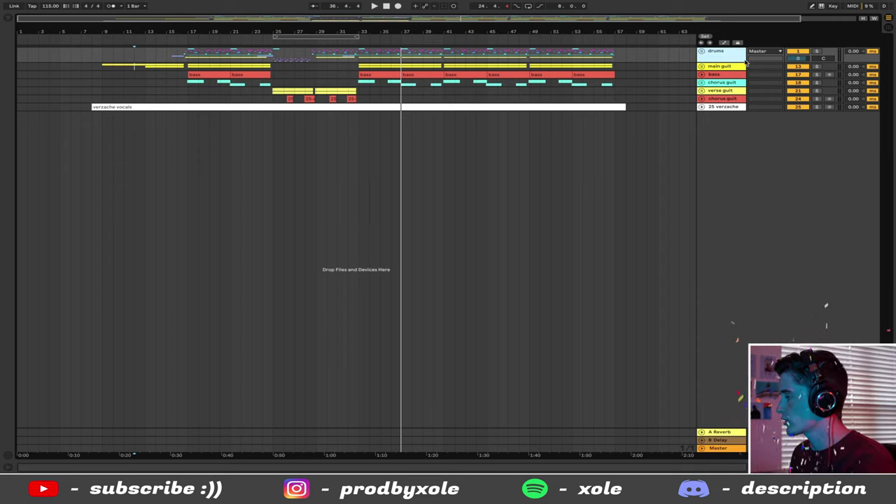
click(795, 53)
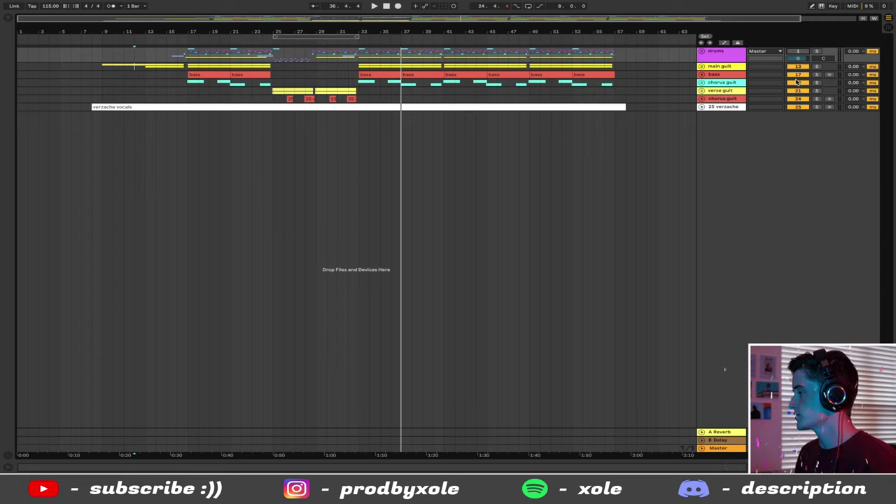
click(798, 75)
click(798, 83)
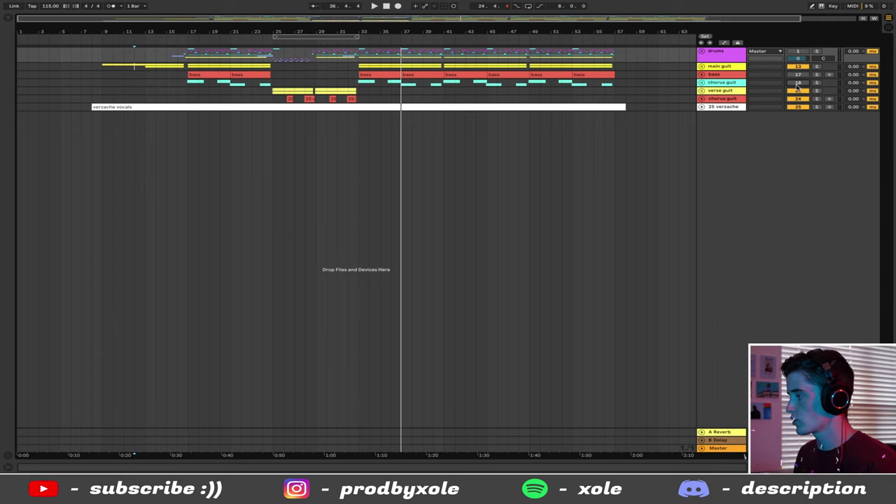
click(798, 90)
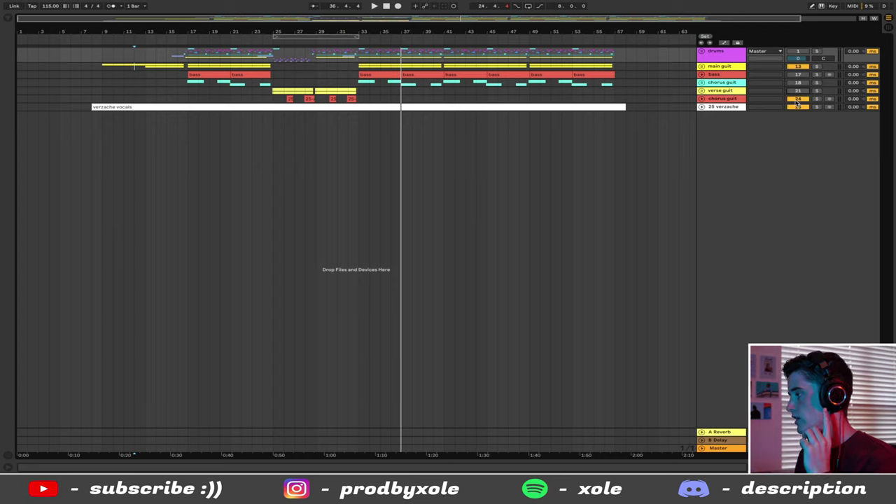
click(797, 99)
Step: Reorder the tracks so the main guit group sits above the drums group
click(717, 54)
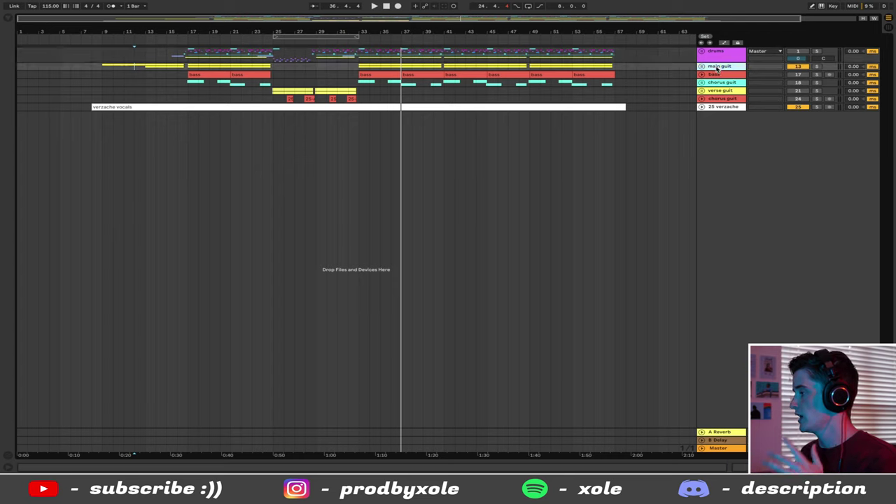
drag(717, 51, 720, 70)
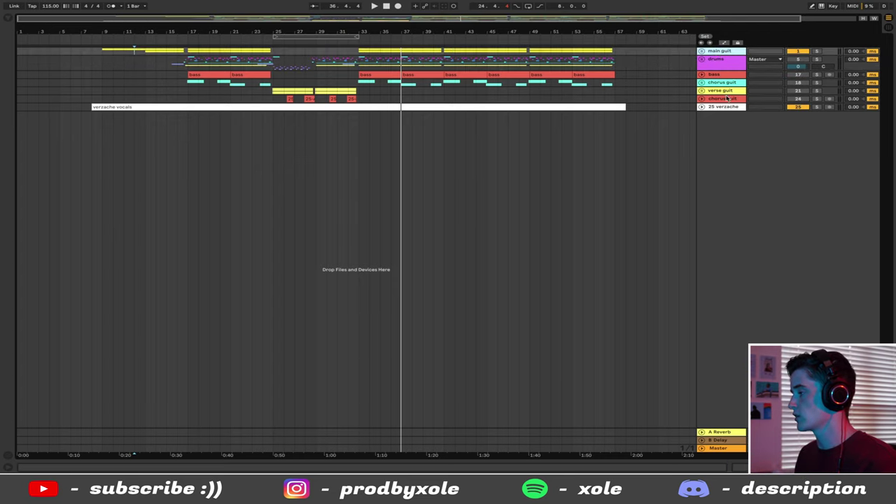
Step: Unfold the verzache vocals track at the end of the track list and delete the whole track
click(723, 107)
click(702, 106)
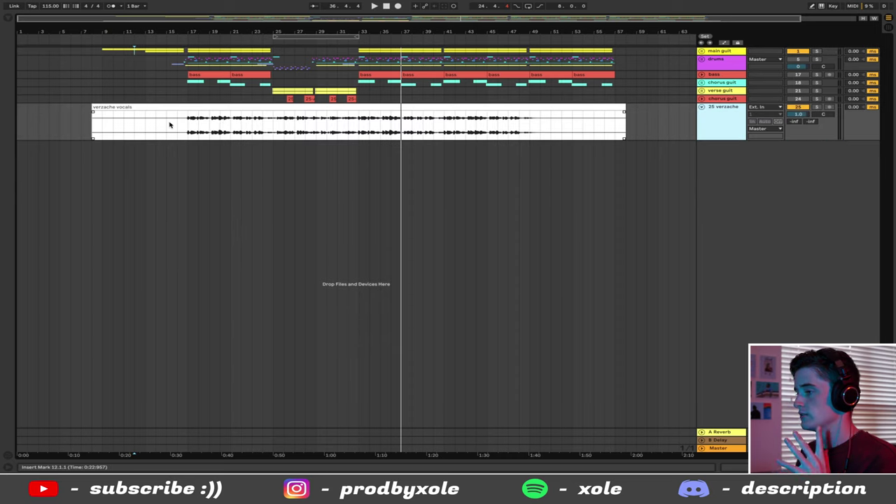
drag(176, 124, 543, 127)
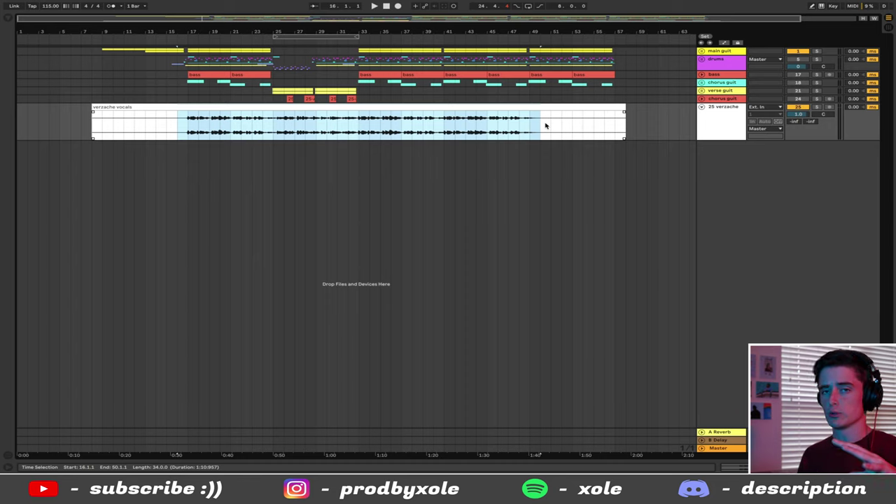
click(713, 122)
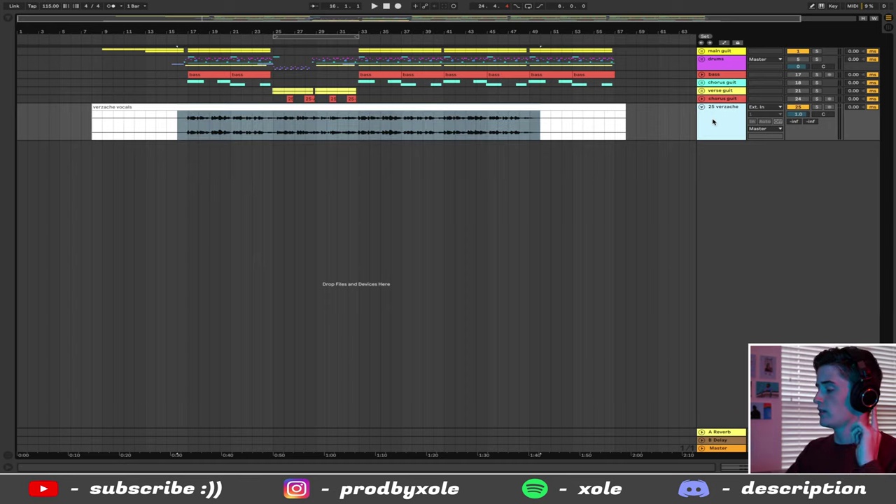
key(Delete)
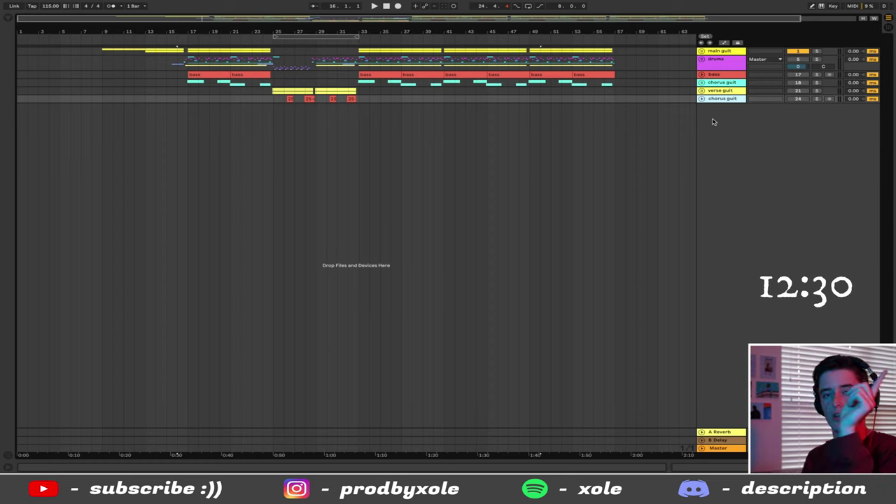
Step: Unfold the main guit group and inspect the clips starting at bar 13 on its right and left tracks
click(332, 68)
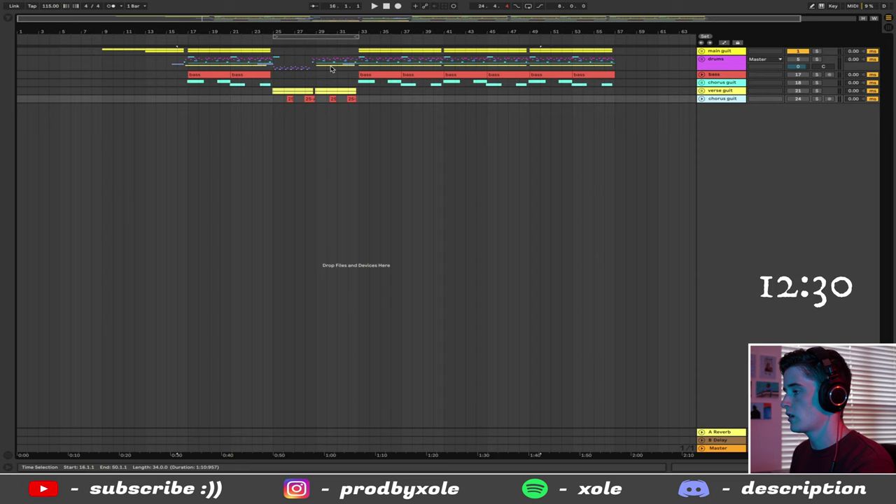
click(701, 51)
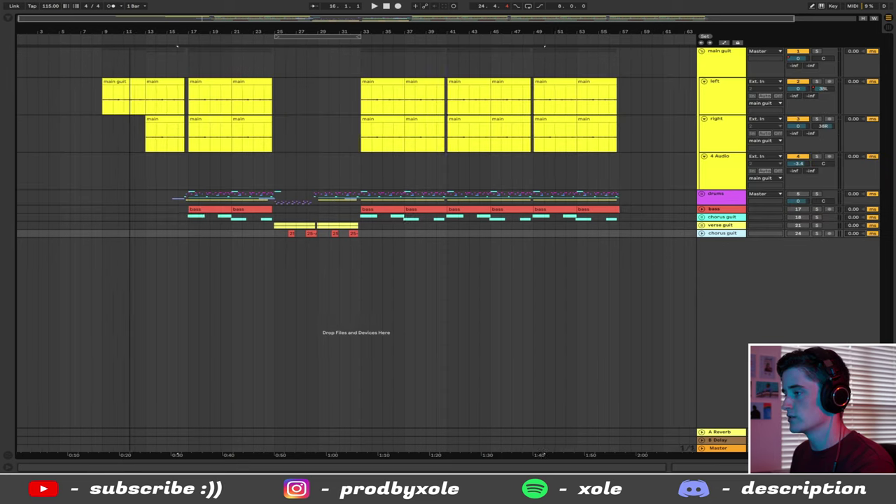
scroll(617, 126, up, 5)
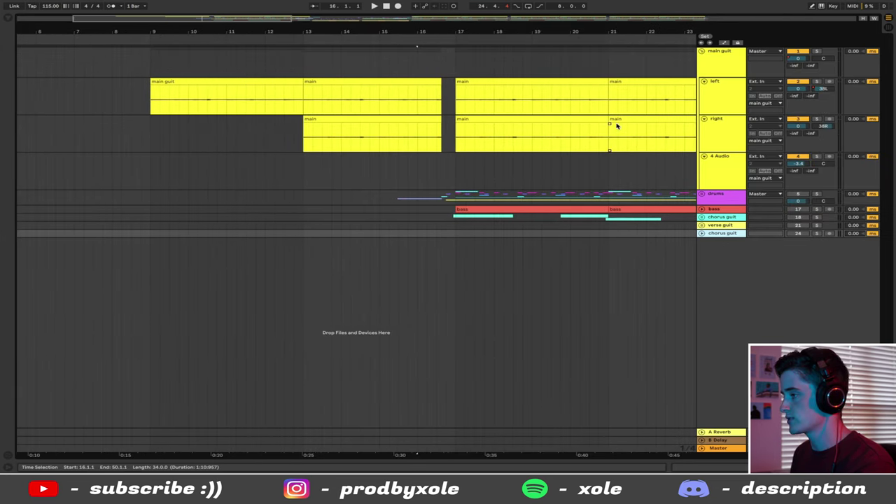
click(621, 104)
click(373, 118)
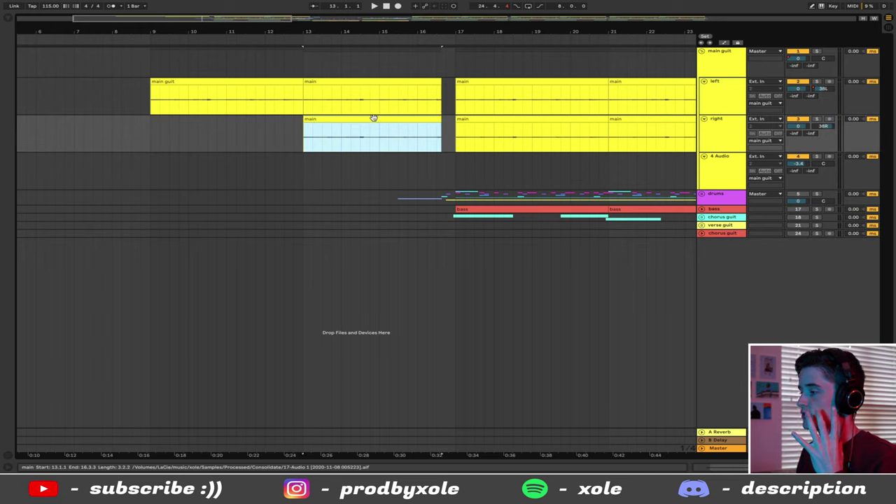
click(384, 82)
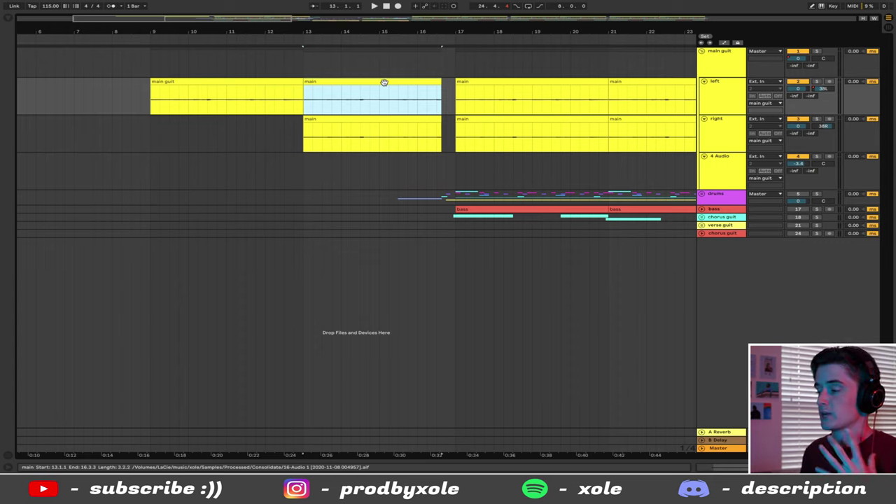
Step: Play the main guitar from bar 11 to hear the left and right parts together
click(226, 127)
key(space)
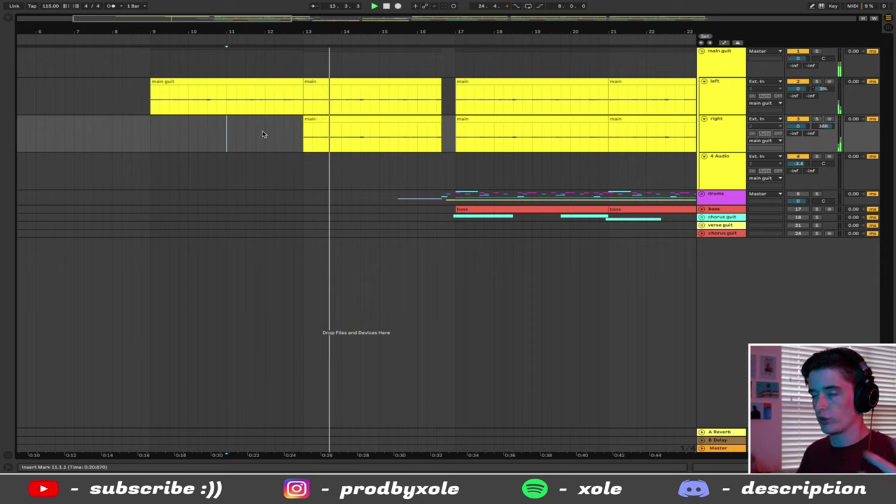
click(458, 141)
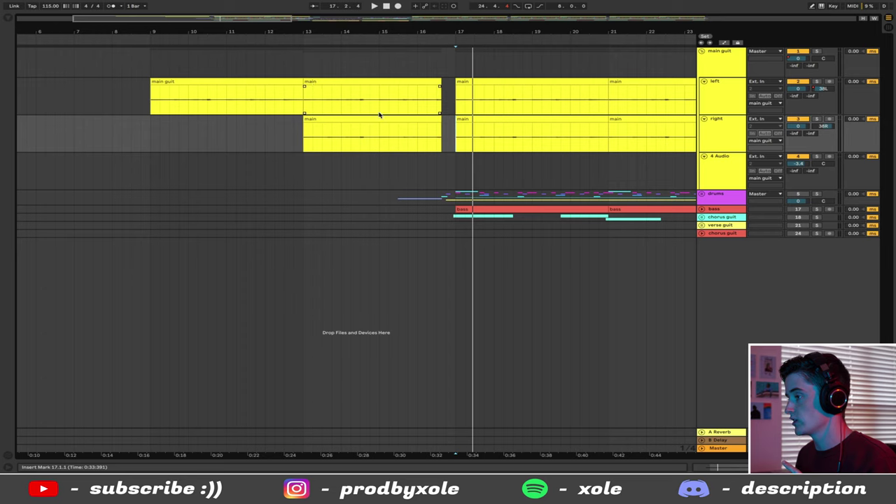
Step: Mute the left guitar track and select the clip at bar 13 on the right track
click(322, 130)
key(space)
key(0)
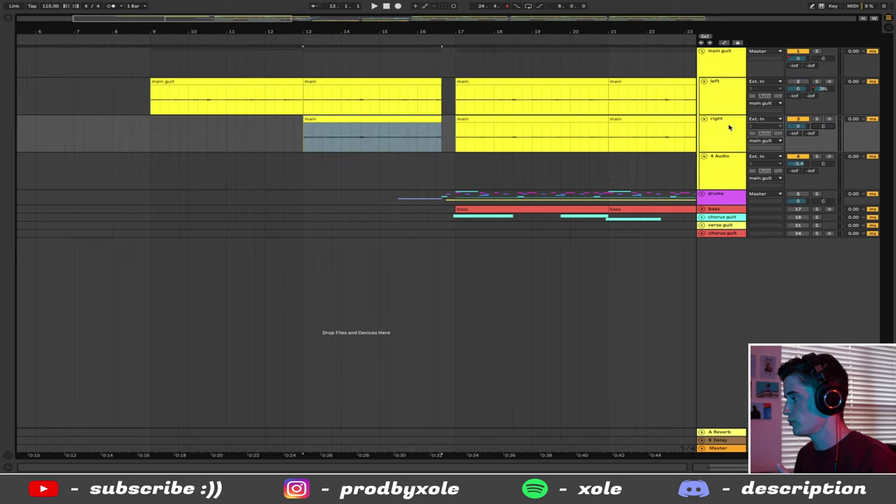
Step: Show the right track's effect chain and switch off Glue Compressor, SketchCassette, Chorus, the Valhalla plugin and EQ Eight
double_click(728, 65)
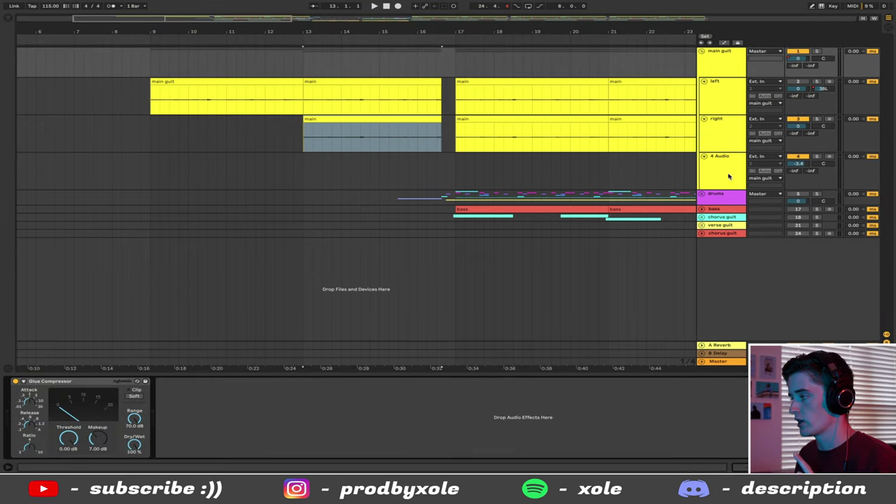
click(719, 135)
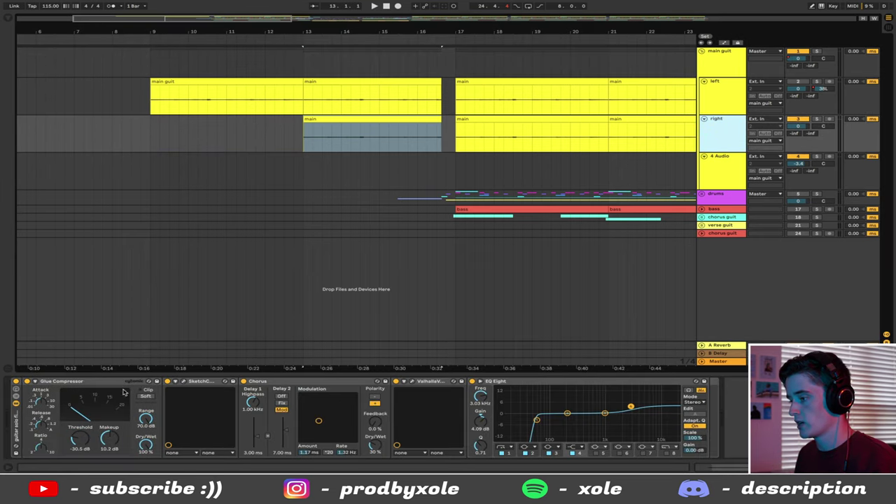
click(244, 381)
click(396, 381)
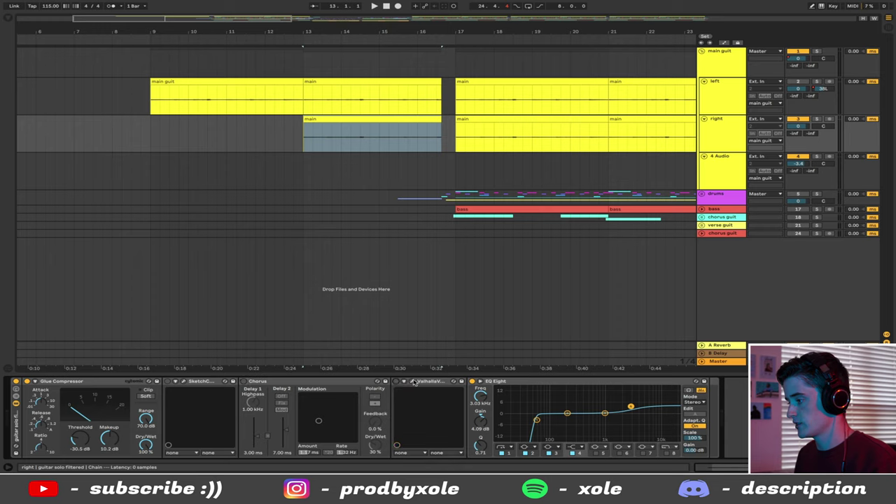
click(472, 382)
click(106, 383)
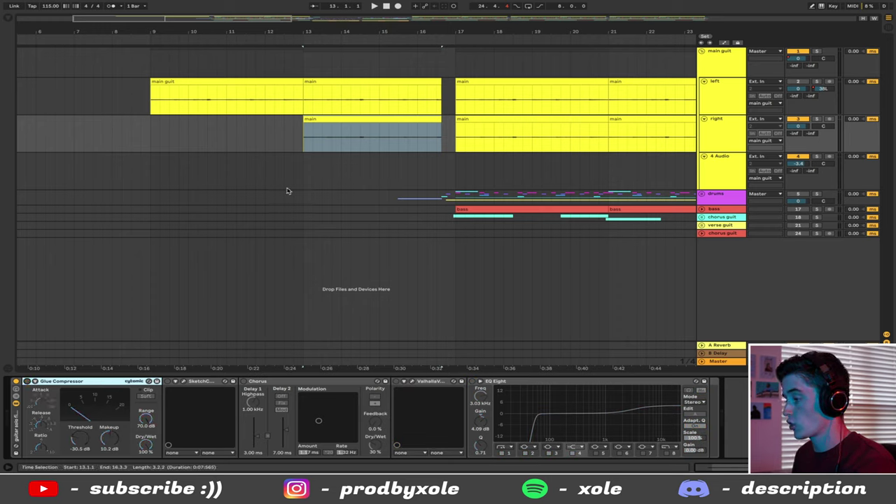
Step: Play the right track's guitar clip from bar 13 with its effects bypassed
click(333, 117)
key(space)
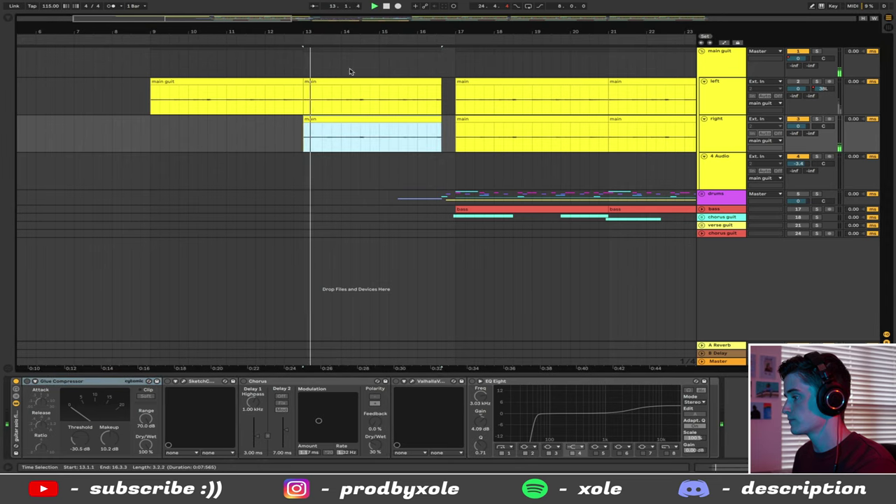
drag(358, 31, 266, 31)
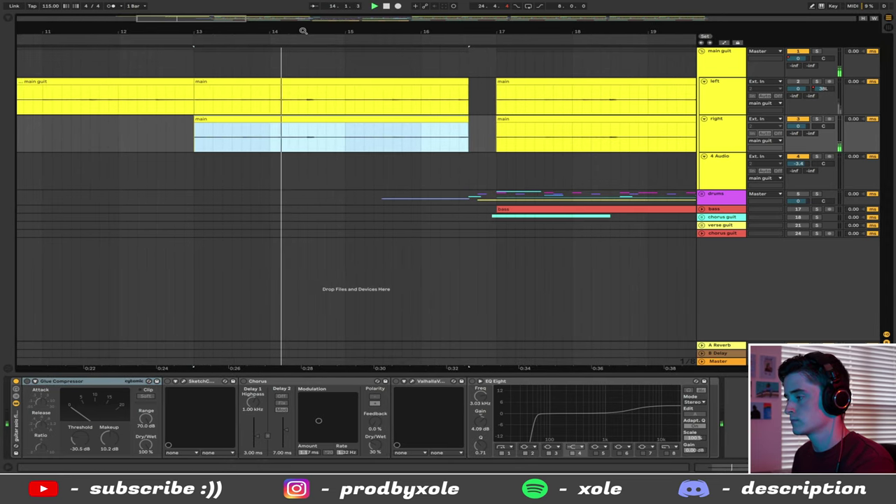
key(space)
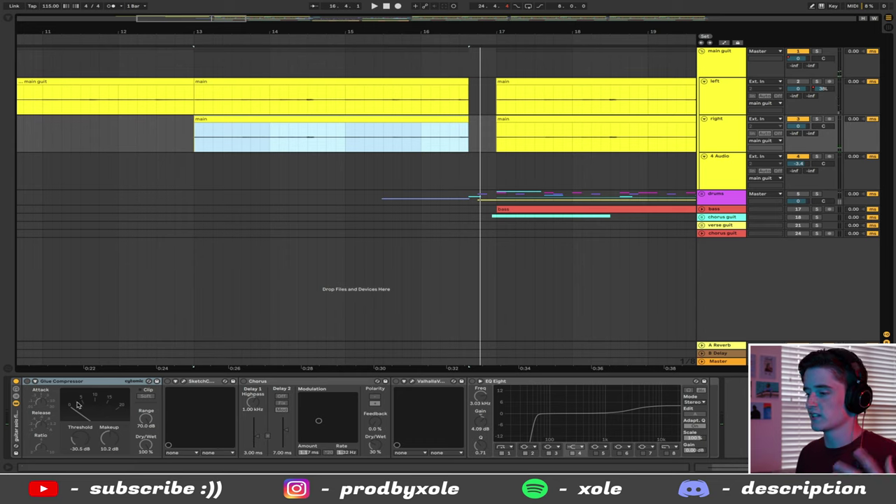
Step: Switch the Glue Compressor on the right track back on and listen to the clip from bar 13
click(26, 383)
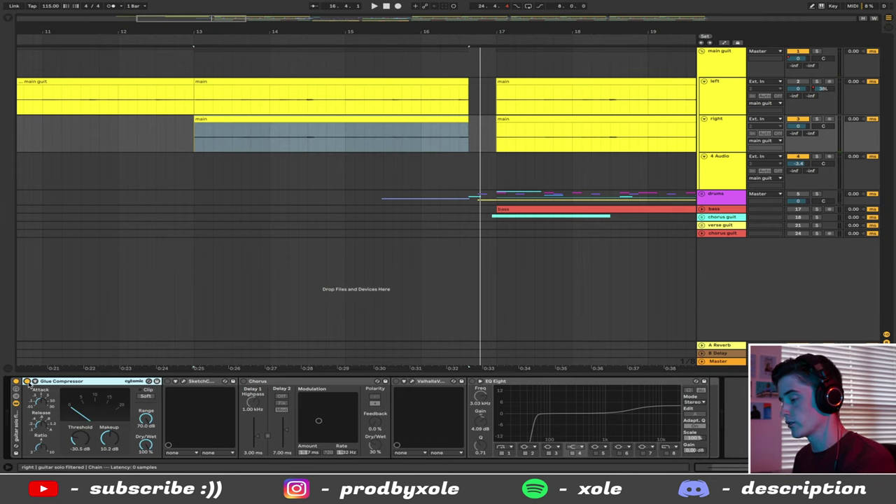
key(space)
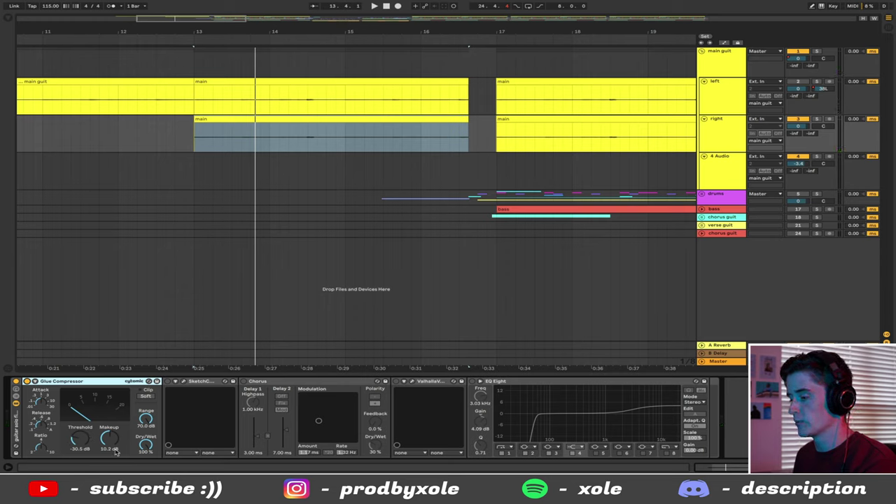
key(space)
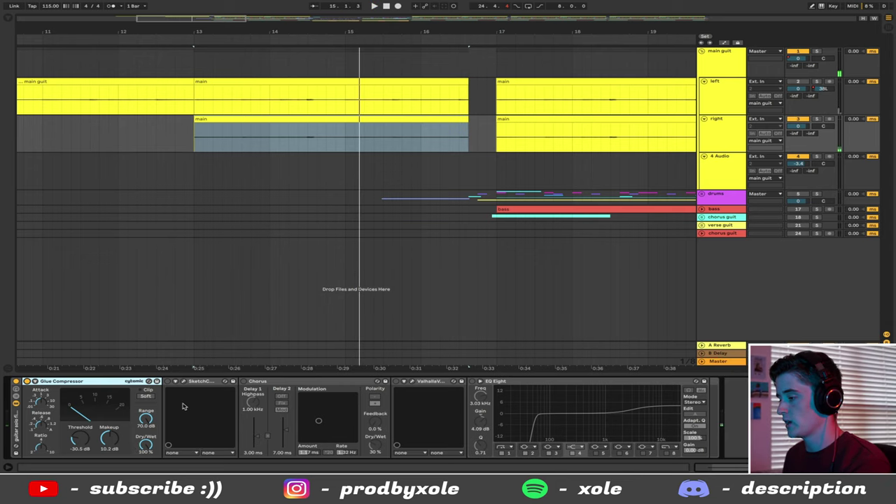
Step: Switch SketchCassette II back on for the right track, review its settings in the plugin window and close it
click(198, 383)
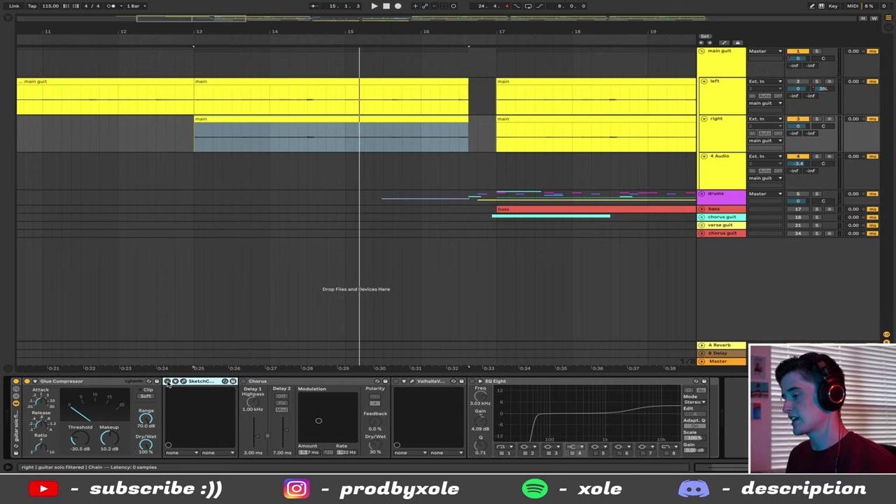
click(167, 382)
click(184, 382)
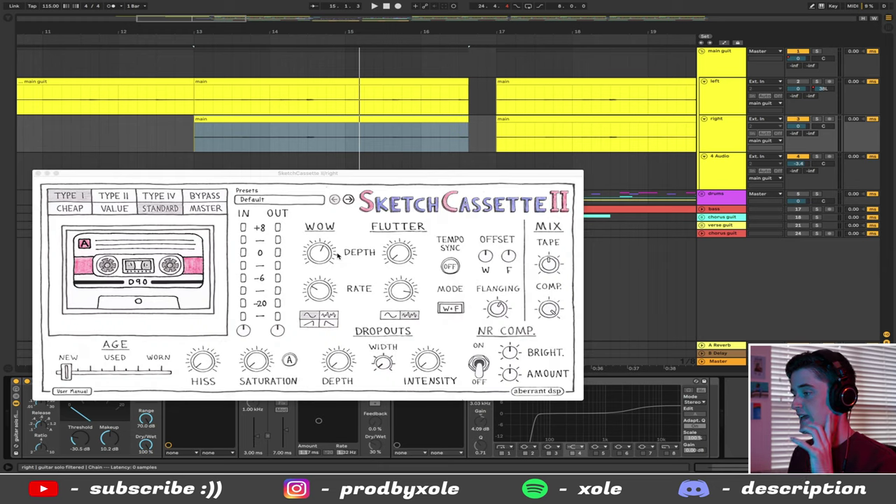
drag(318, 174, 379, 124)
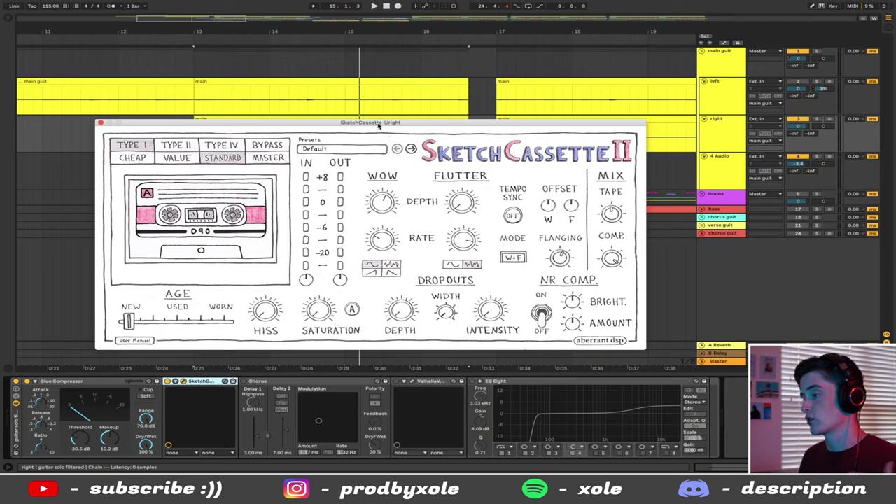
click(100, 122)
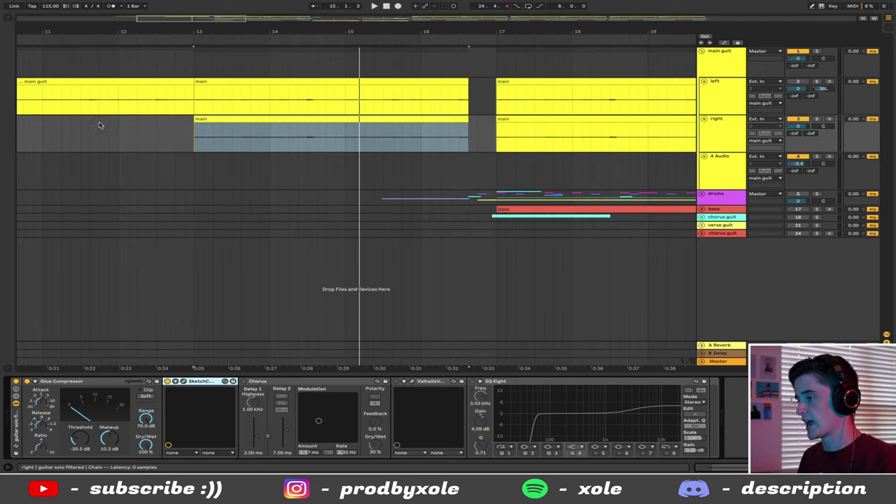
click(284, 129)
click(201, 382)
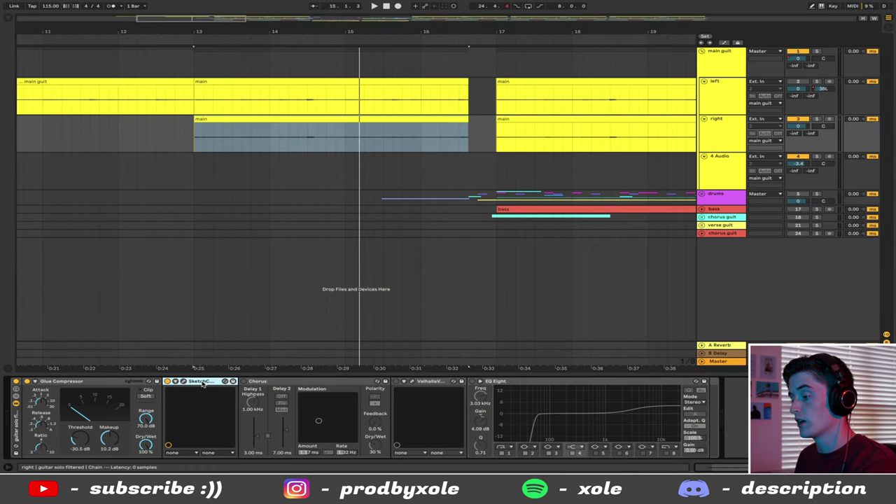
Step: Listen to the right track's clip with SketchCassette on, switch its Chorus back on and play the clip again
key(space)
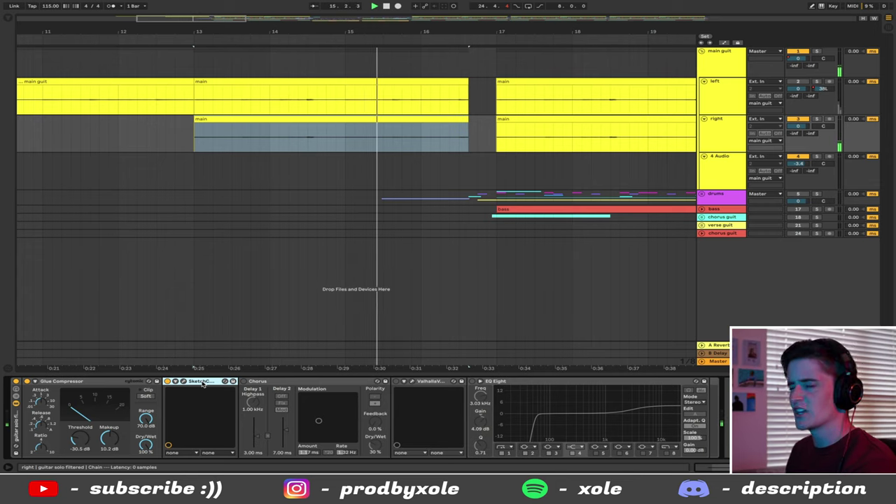
key(space)
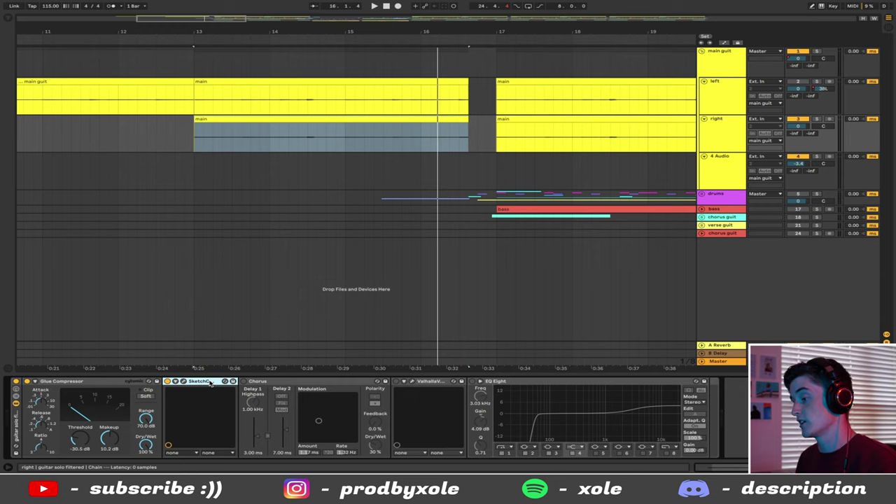
click(227, 120)
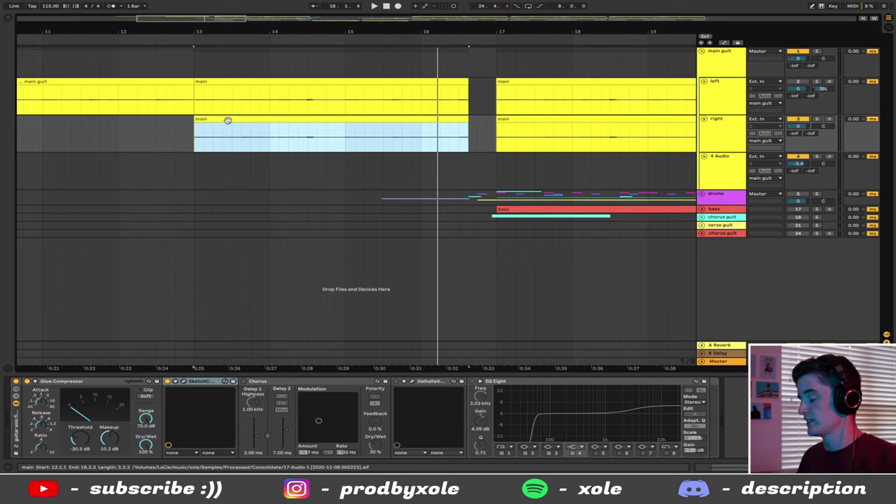
click(243, 381)
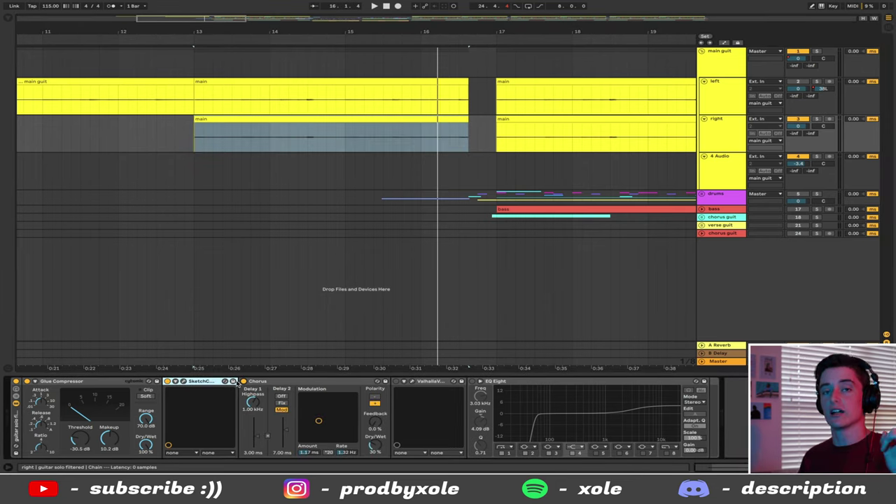
key(space)
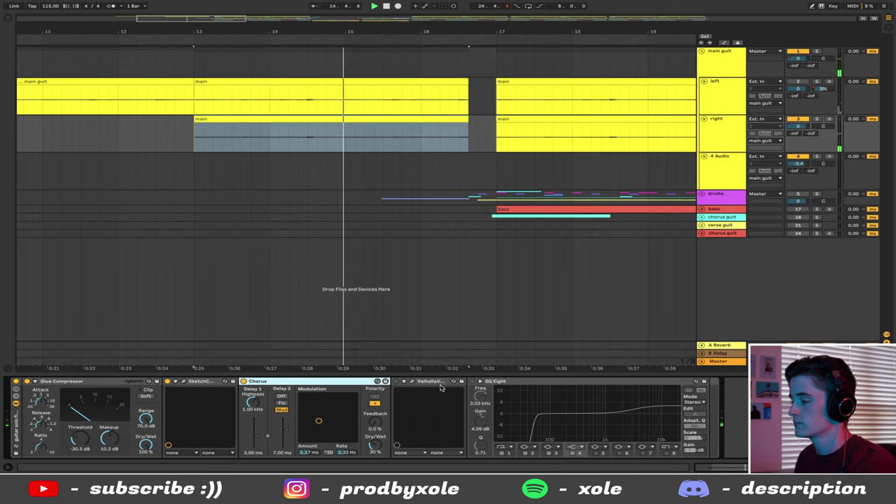
Step: Switch ValhallaVintageVerb back on for the right track, review its settings in the plugin window, close it and play the clip
click(404, 388)
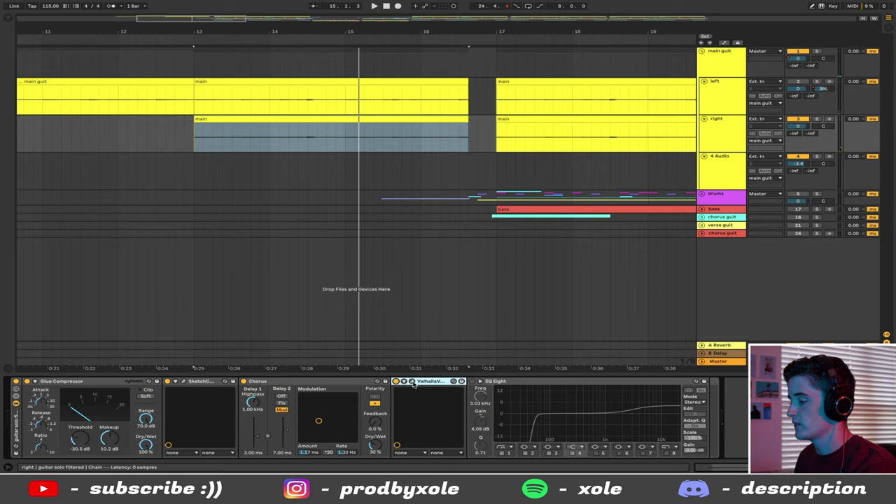
click(413, 382)
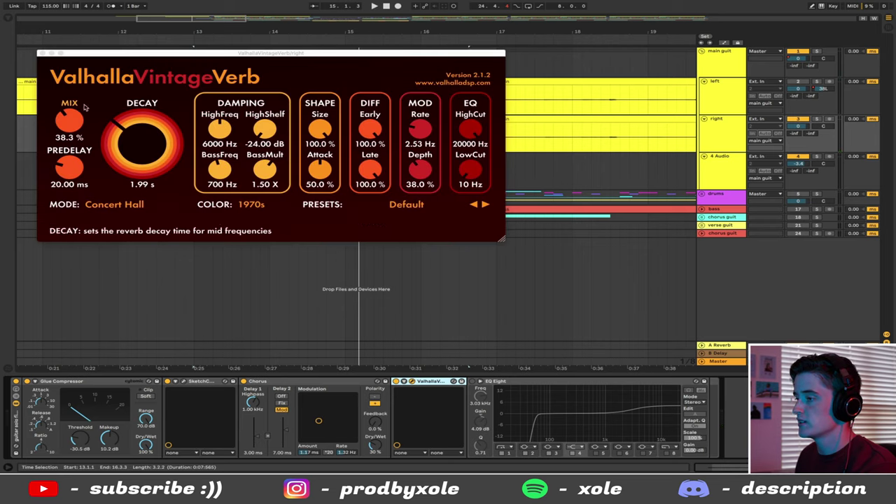
click(42, 54)
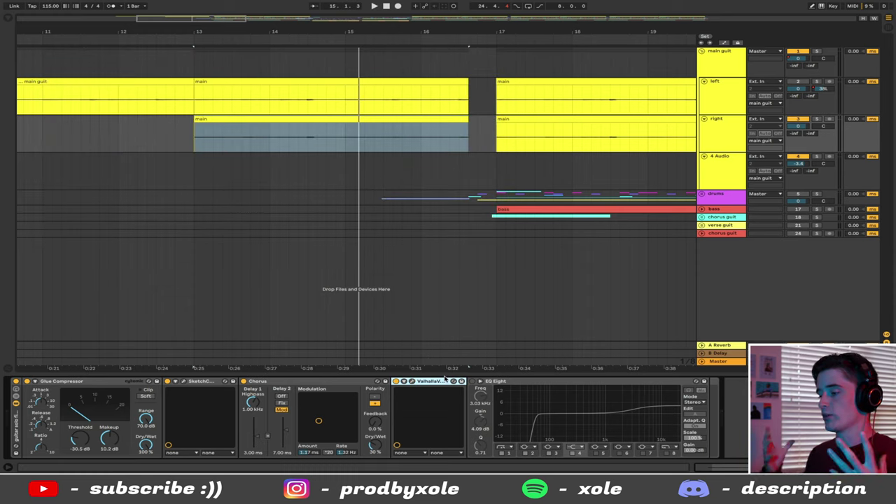
key(space)
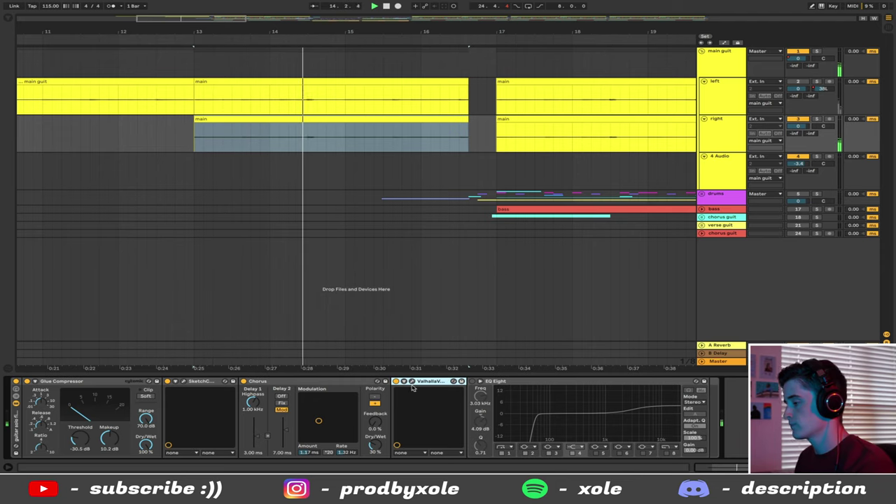
Step: Switch EQ Eight back on for the right track, listen to the clip, and toggle the whole effect chain off and on
click(480, 381)
key(space)
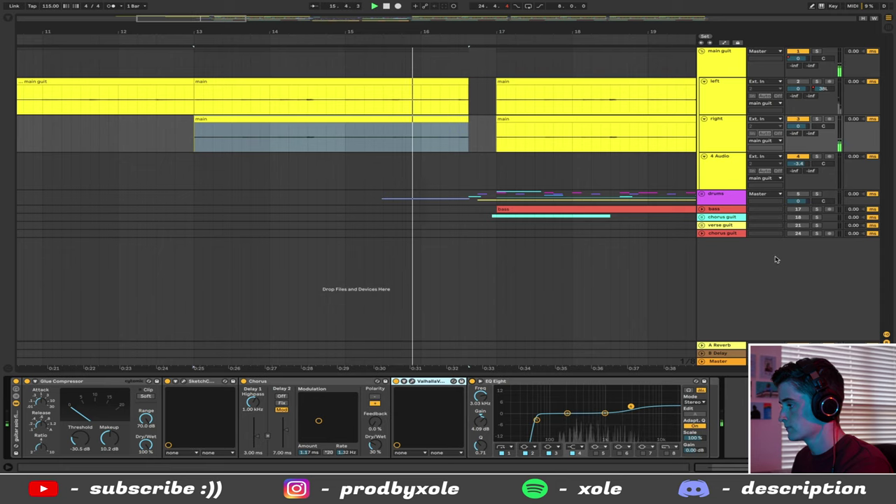
key(space)
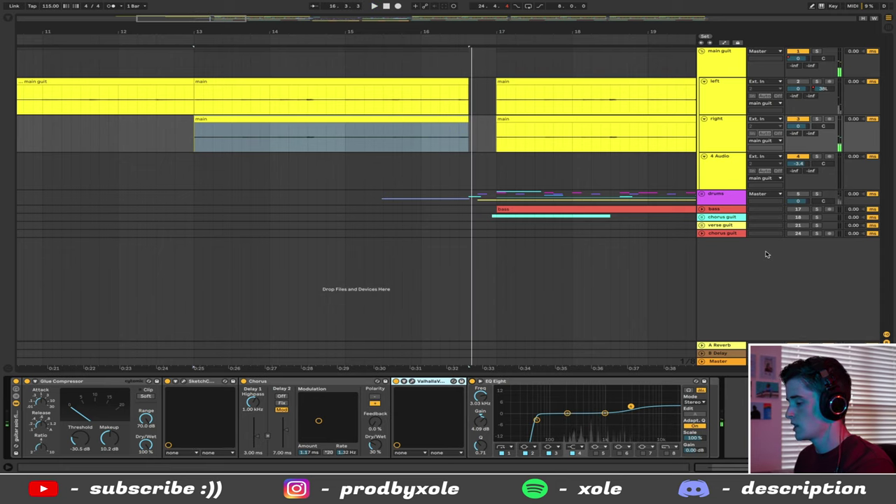
key(0)
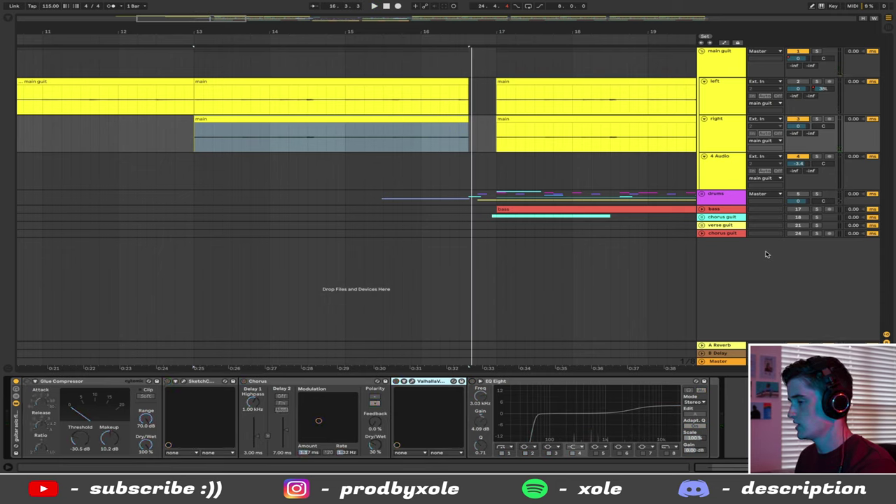
key(0)
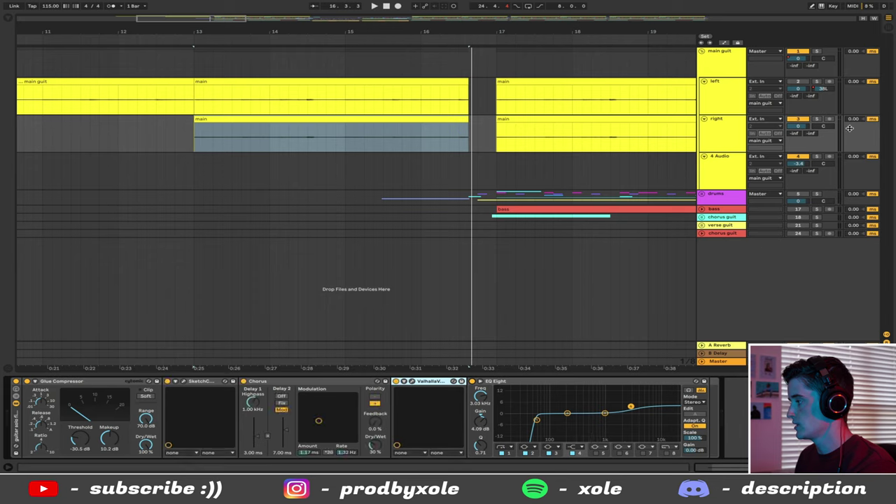
Step: Pan the right track to 38R, switch the left track back on and play the guitars from bar 13
click(350, 85)
key(space)
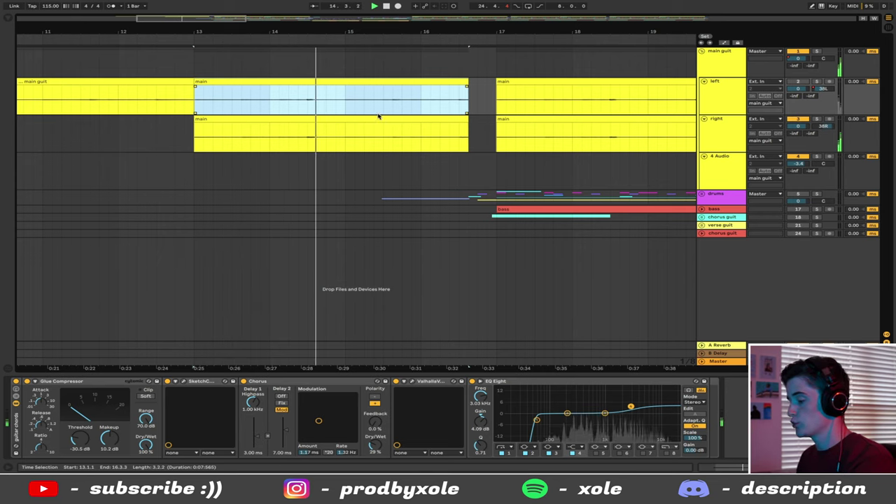
click(238, 146)
key(space)
click(193, 140)
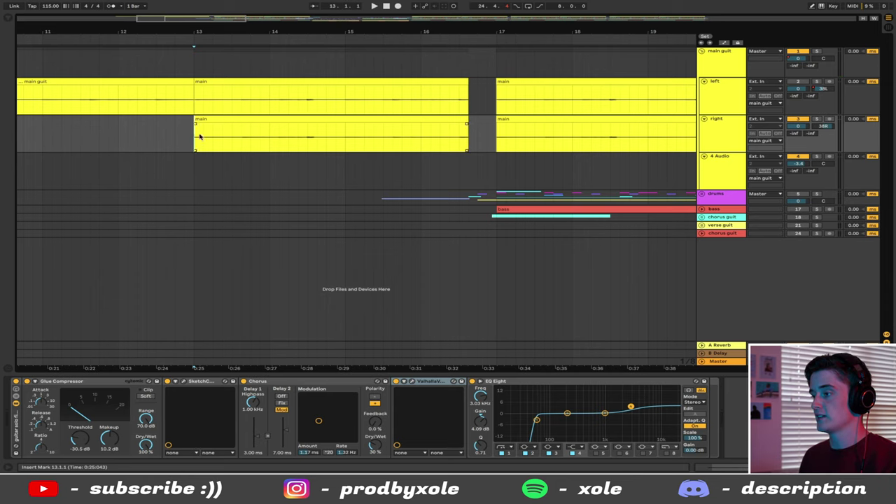
click(239, 118)
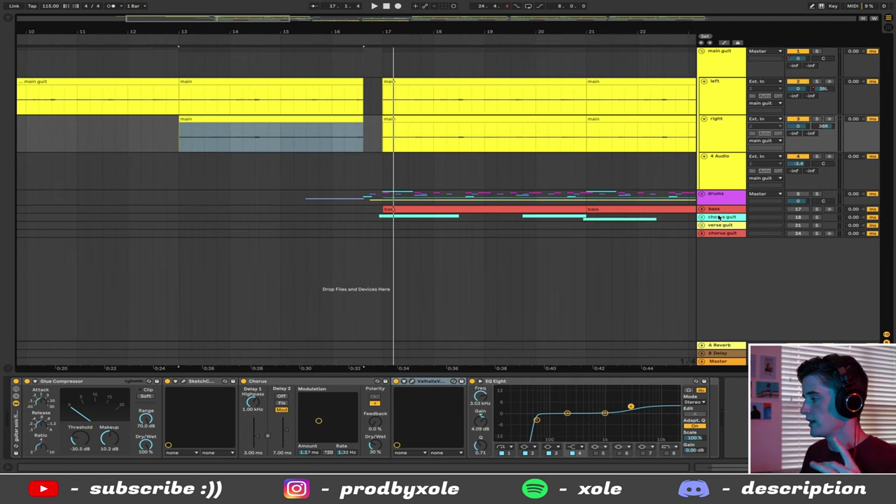
Step: Move the bass track above the drums group, solo it with its effects bypassed and play its clip from bar 17
mouse_move(718, 212)
mouse_down()
mouse_move(715, 159)
mouse_move(716, 196)
mouse_up()
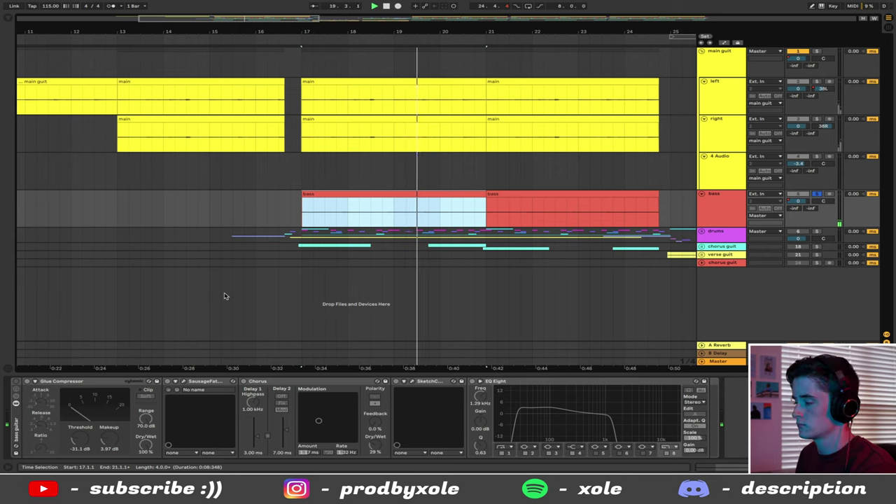
Step: Switch the bass track's Glue Compressor back on and listen to the bass clip from bar 17
click(28, 384)
key(space)
key(space)
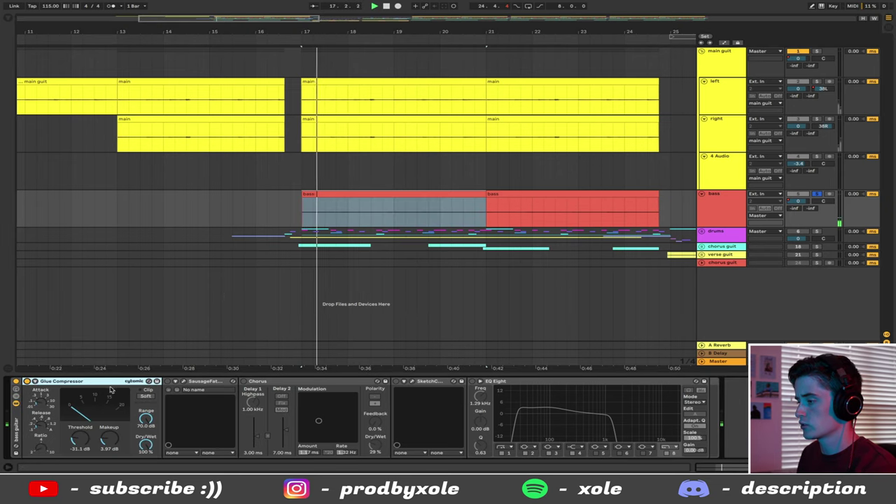
key(space)
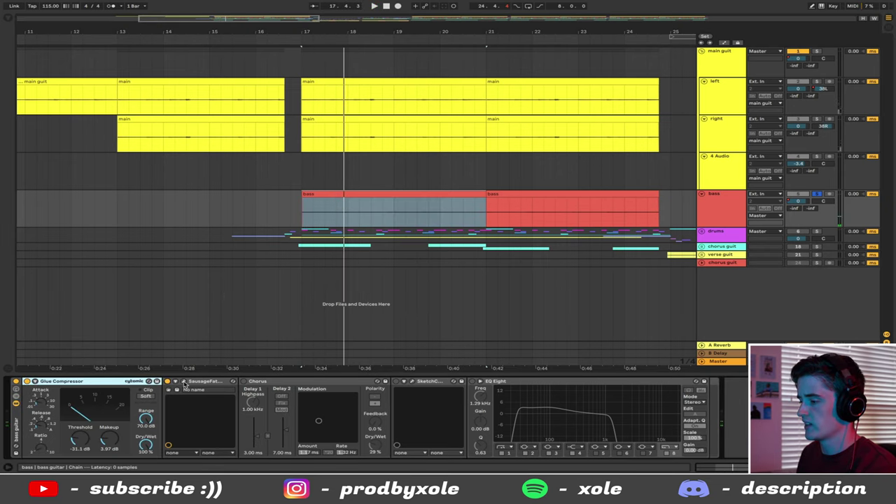
Step: Switch Sausage Fattener back on for the bass, review its settings in the plugin window, close it and play the clip
click(183, 381)
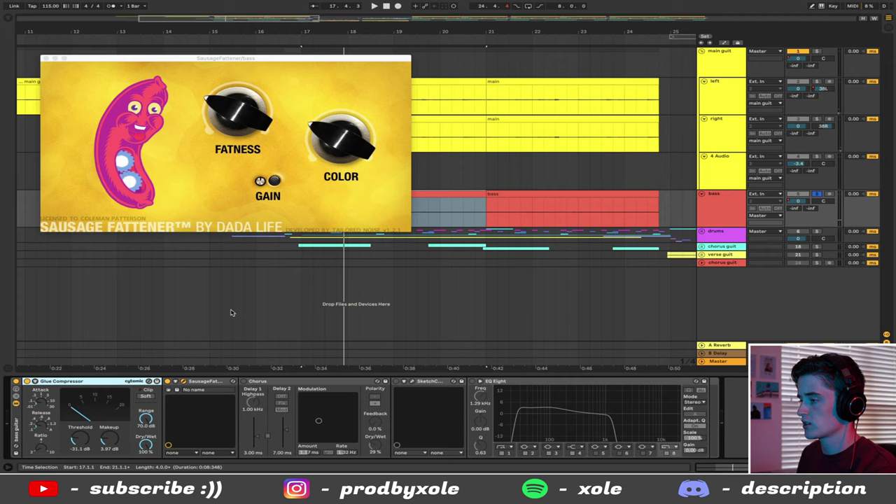
click(45, 60)
key(space)
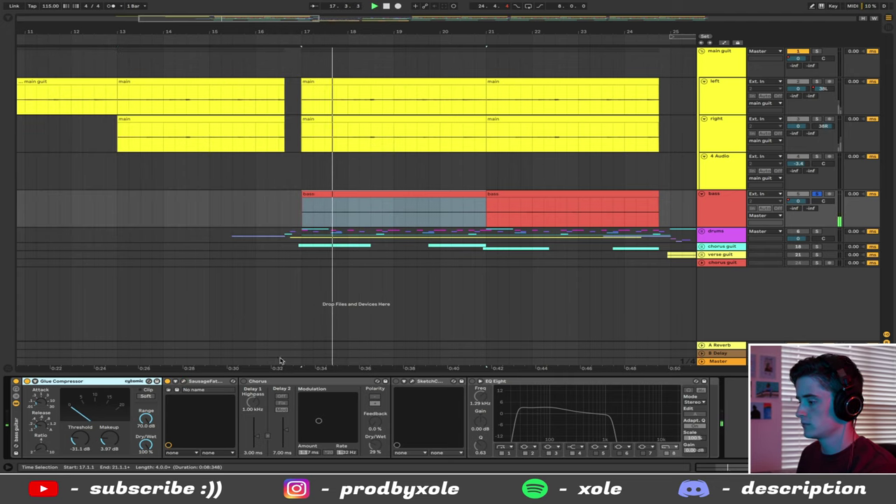
Step: Switch the bass track's Chorus back on and play the bass clip from bar 17
click(333, 193)
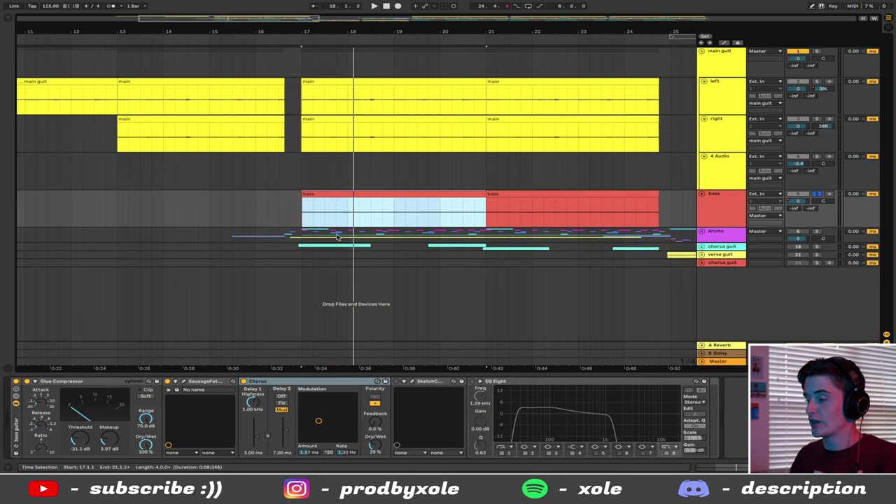
click(324, 385)
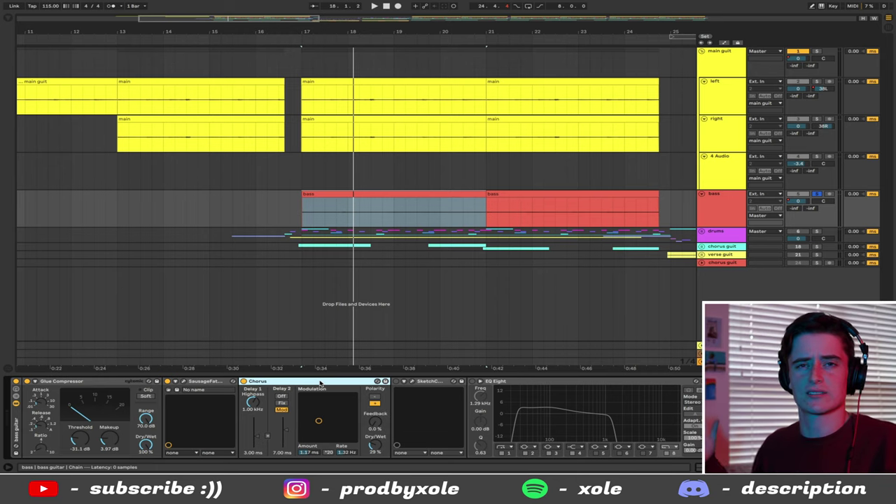
key(space)
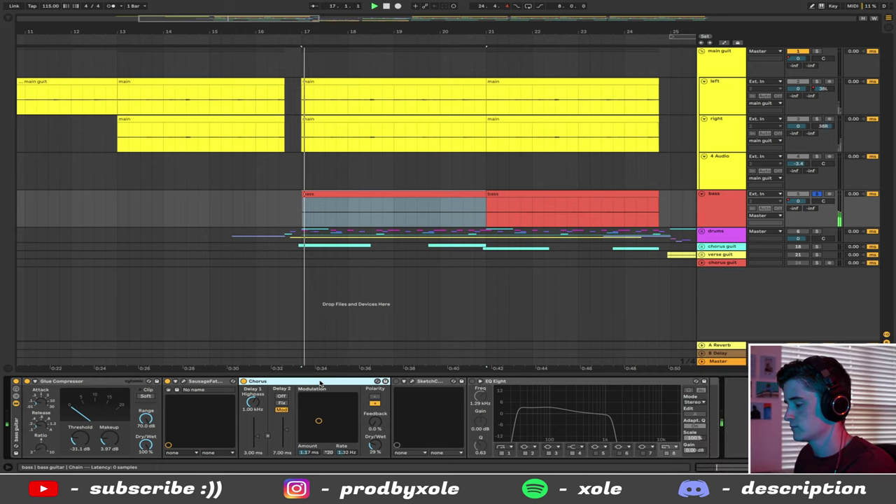
Step: Switch SketchCassette and EQ Eight back on for the bass track while listening to the clip from bar 17
click(398, 389)
key(space)
key(space)
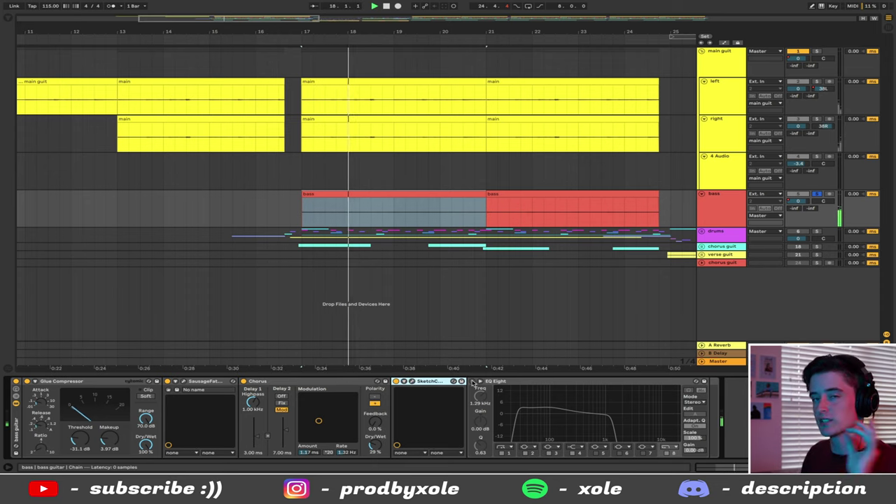
click(658, 443)
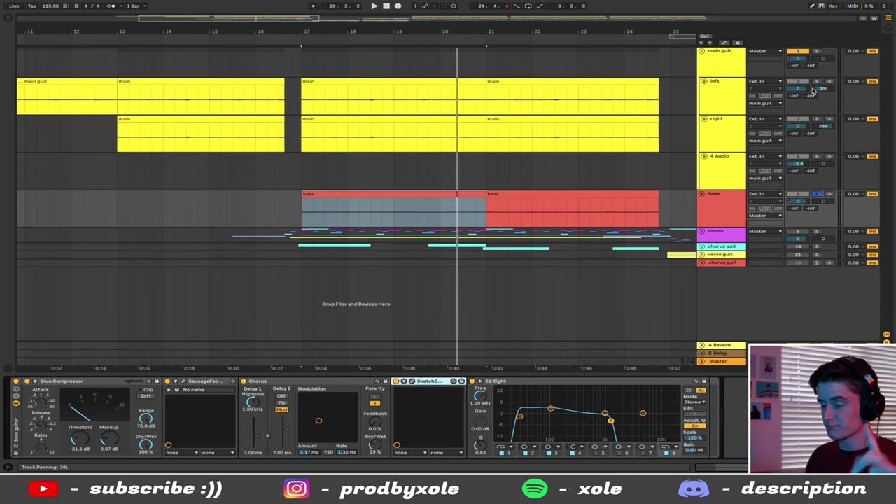
Step: Solo the main guit group together with the bass, play both from bar 17, and show the left track's effect chain
mouse_move(820, 3)
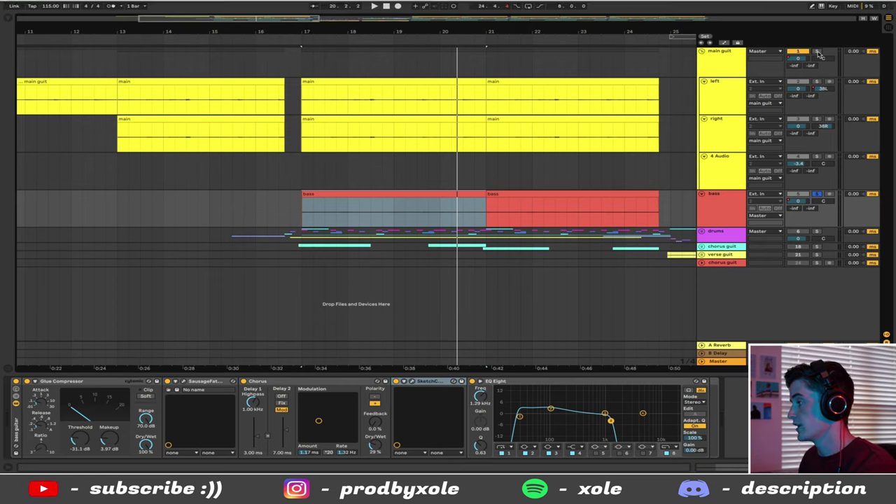
click(300, 65)
key(space)
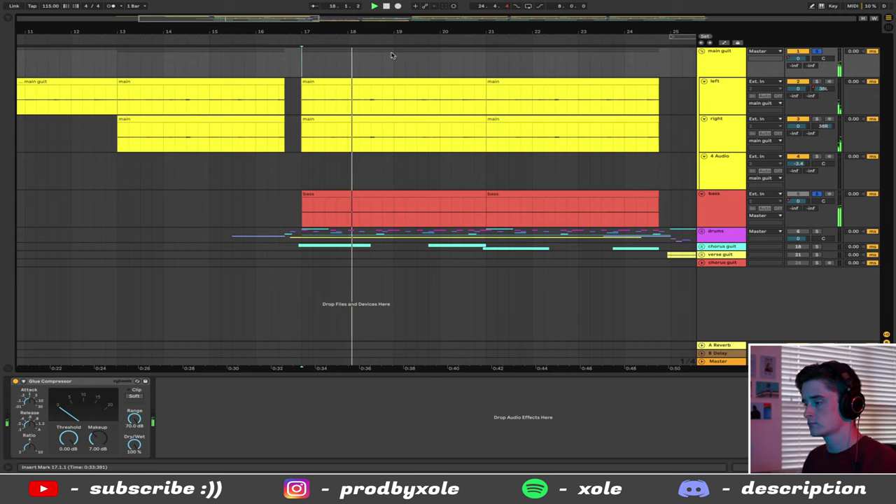
scroll(490, 42, right, 3)
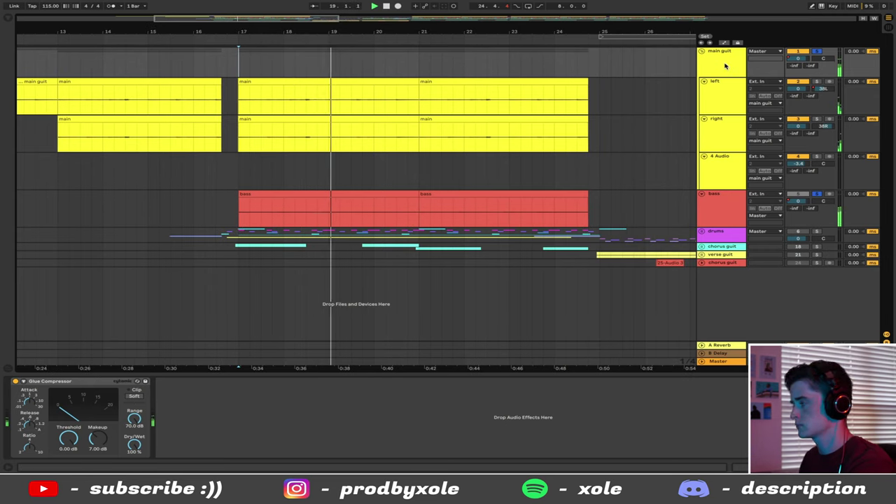
click(722, 93)
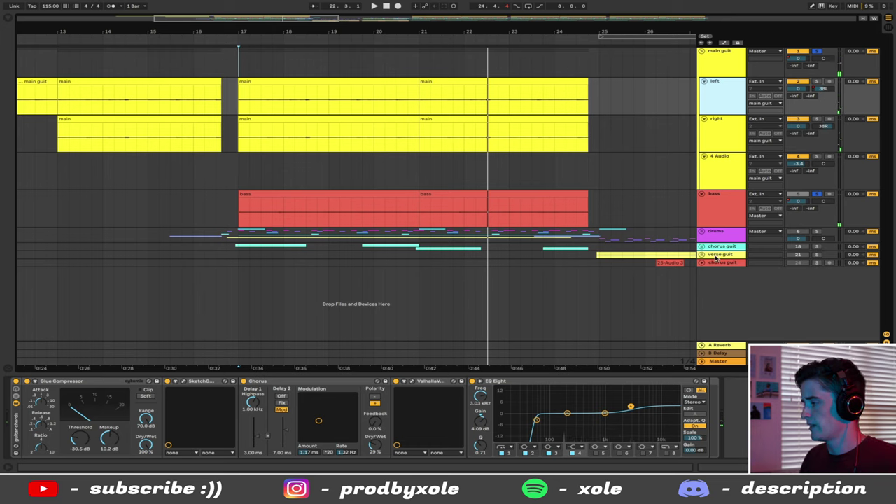
Step: Move the cyan chorus guit group directly below the bass track and unfold it to show its audio tracks
click(715, 236)
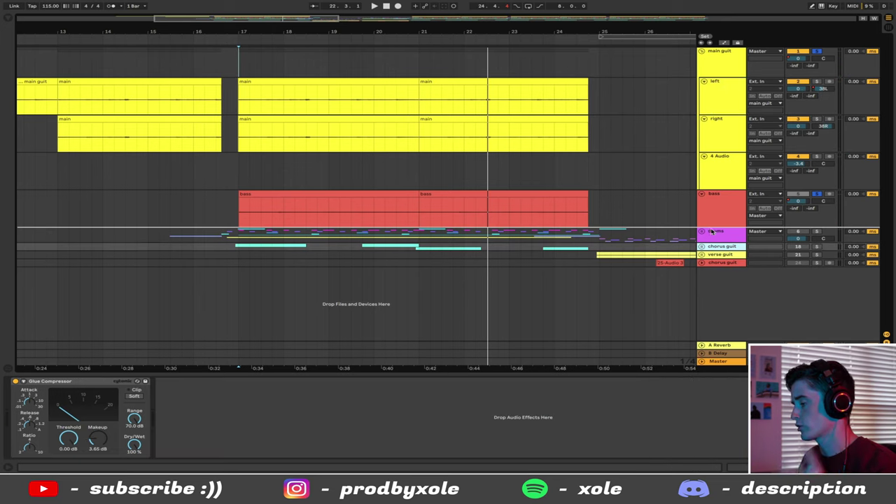
drag(712, 231, 712, 234)
click(703, 231)
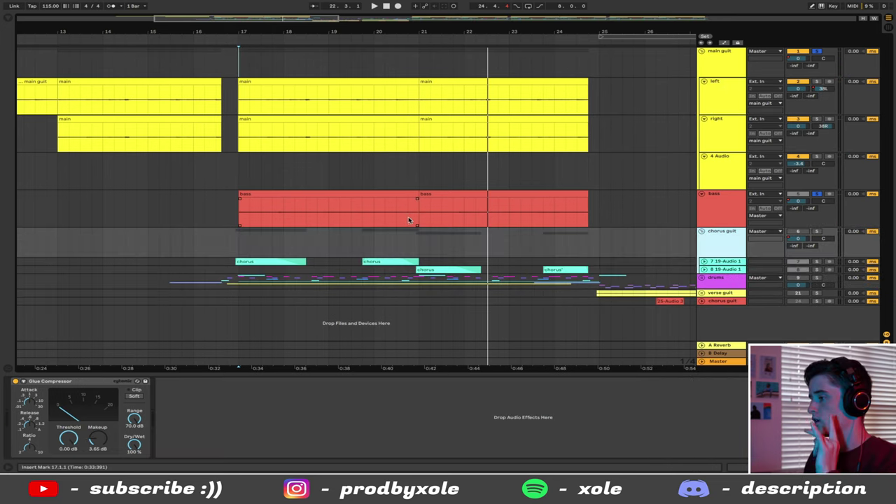
Step: Solo only the cyan chorus guit group, taking the main guit group and bass out of solo
click(226, 248)
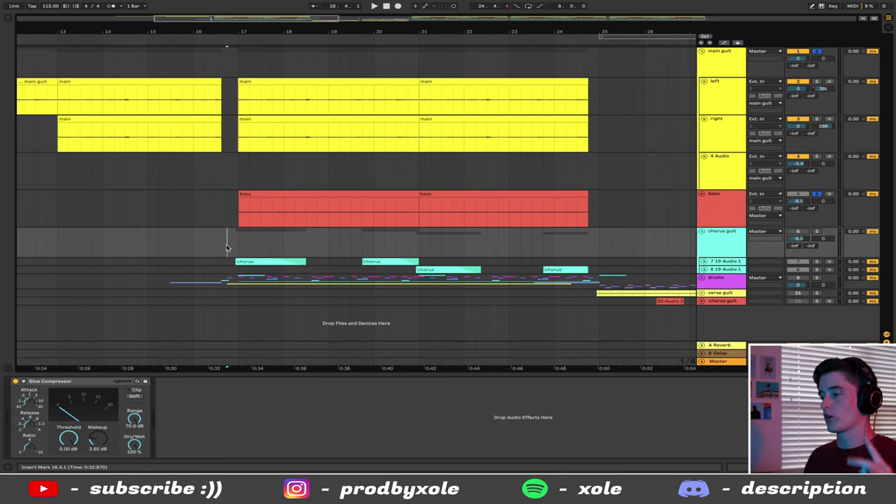
click(369, 83)
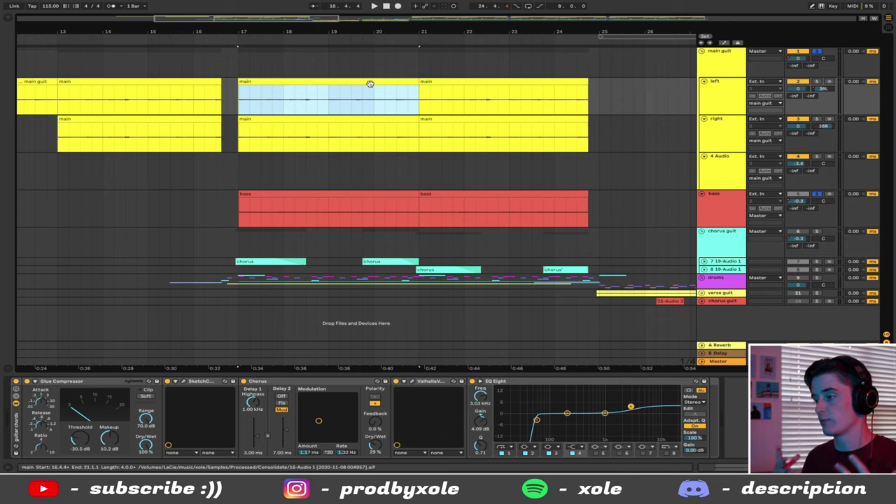
click(800, 238)
click(817, 232)
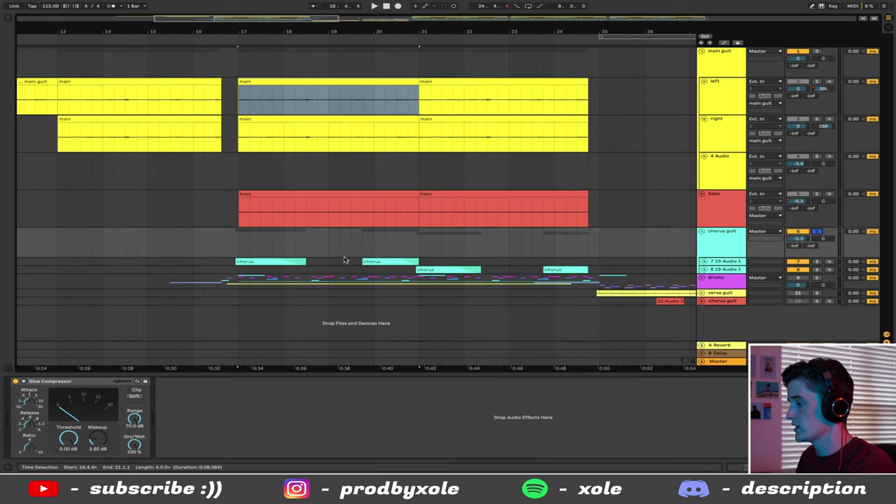
Step: Play the soloed chorus guit group from 16.4.1, show the 7 19-Audio track's effect chain, and highlight its second chorus clip
click(227, 238)
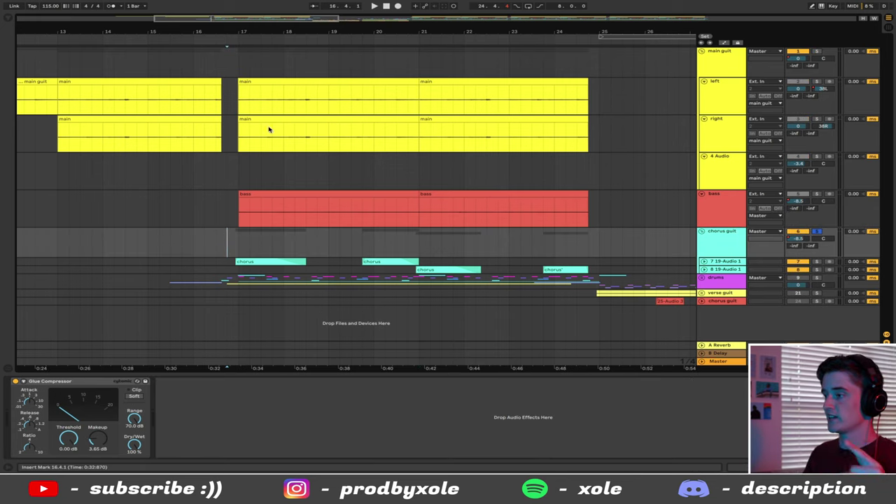
click(271, 81)
click(225, 238)
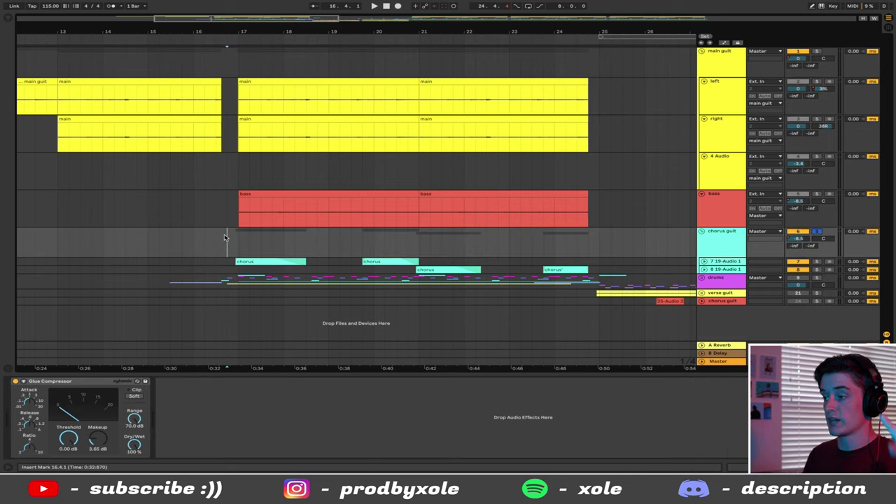
key(space)
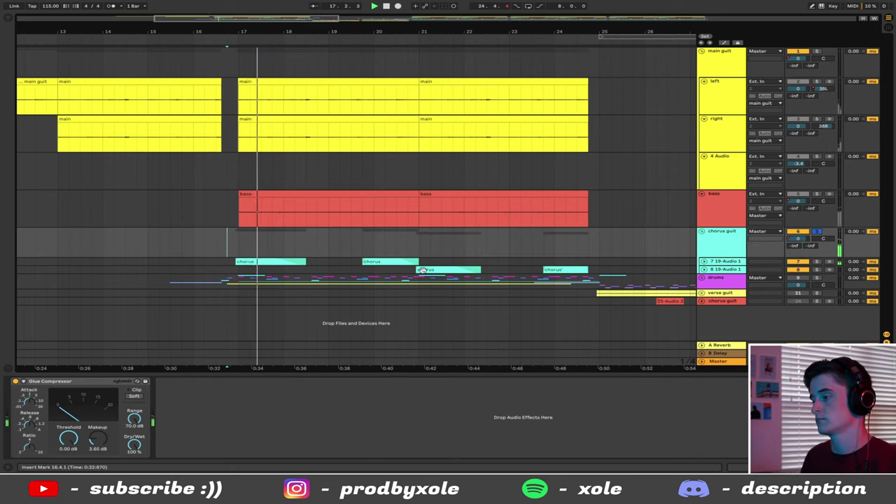
click(694, 261)
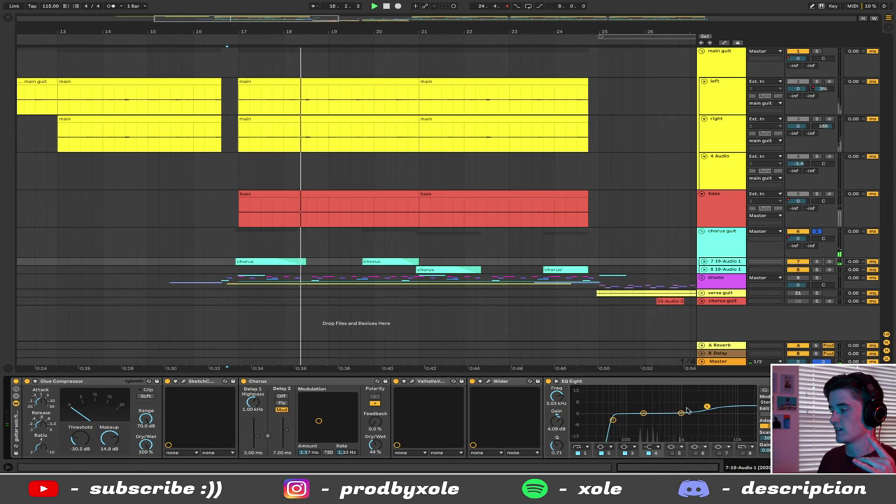
click(377, 260)
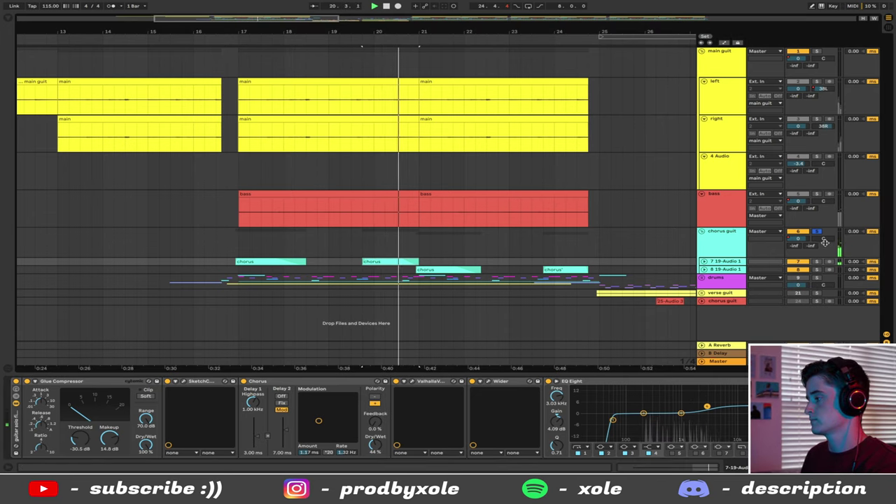
Step: Solo the main guit group alongside the chorus guit, play both from 16.4.1, and unfold the two cyan chorus audio tracks
click(816, 53)
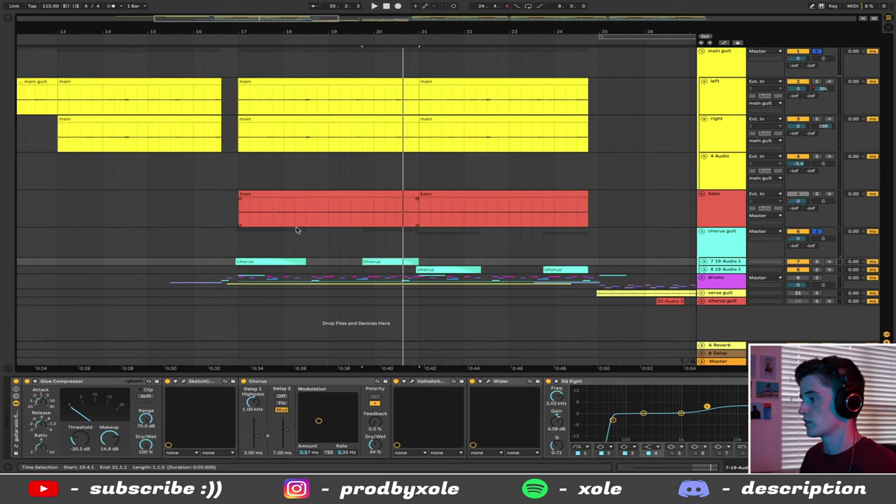
key(space)
click(223, 251)
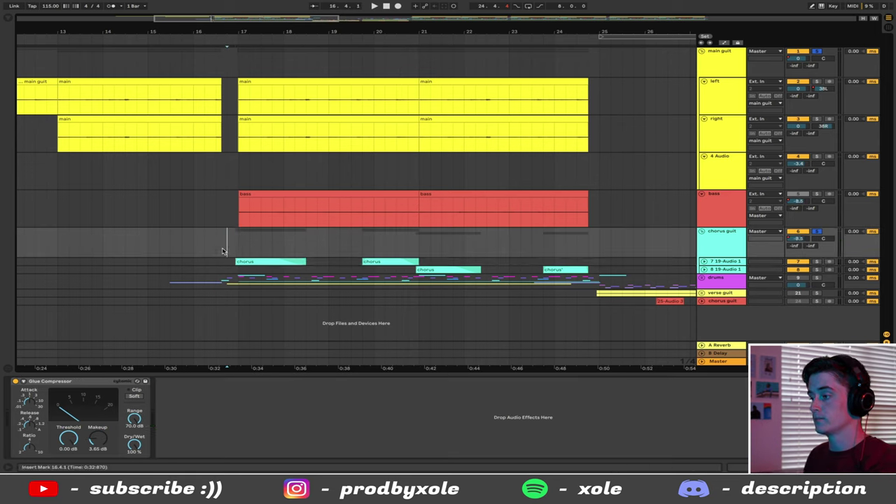
key(space)
click(704, 261)
click(704, 299)
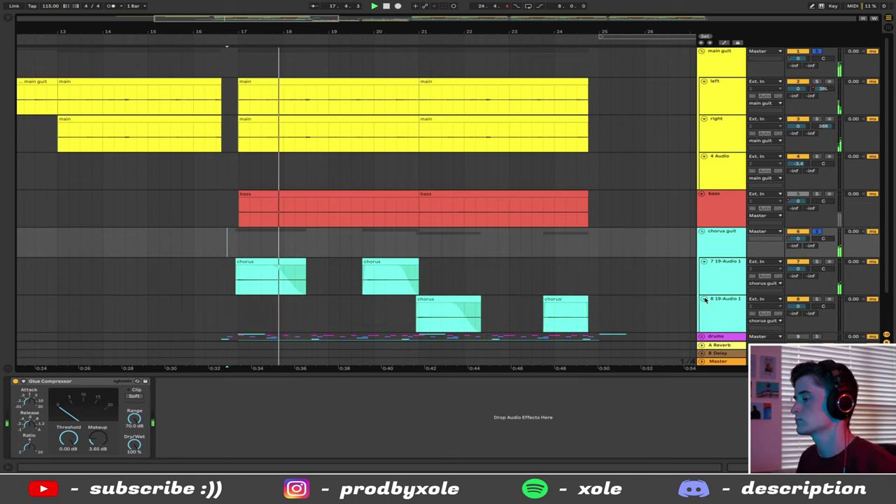
scroll(564, 220, down, 1)
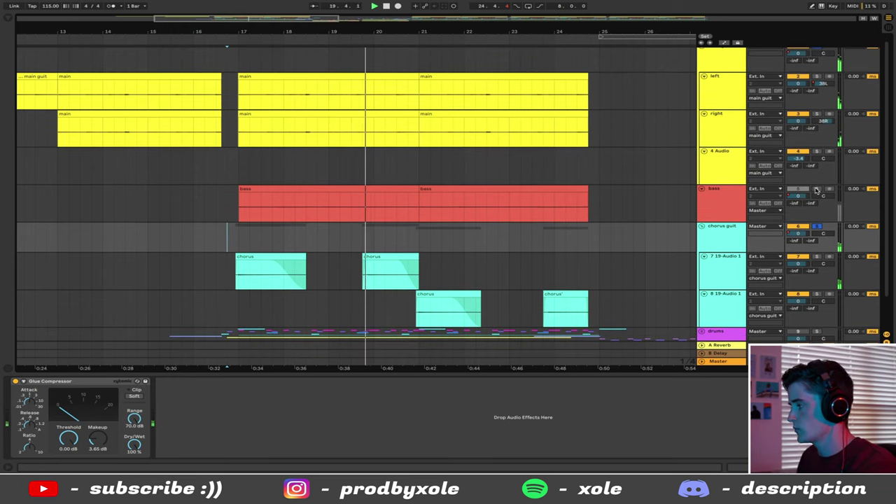
scroll(470, 200, down, 3)
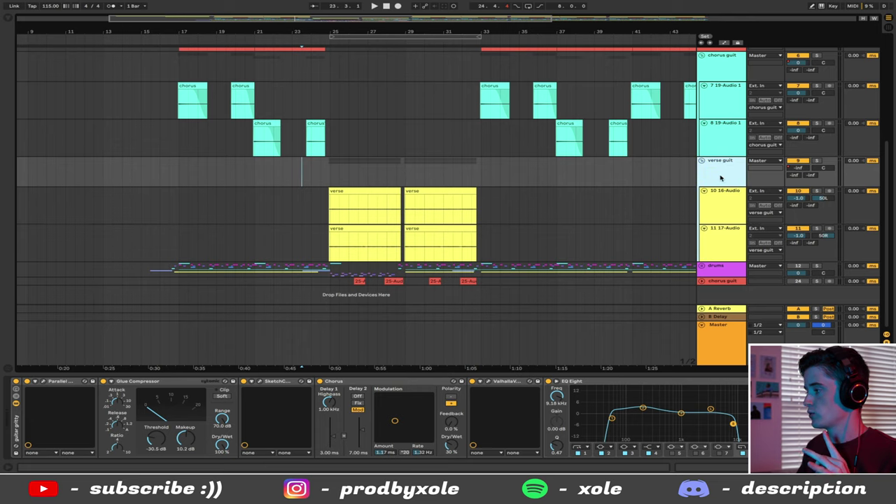
Step: Compare the devices on the verse guit audio tracks, the main guit group and the verse guit group, then play the verse
click(731, 204)
scroll(602, 126, up, 5)
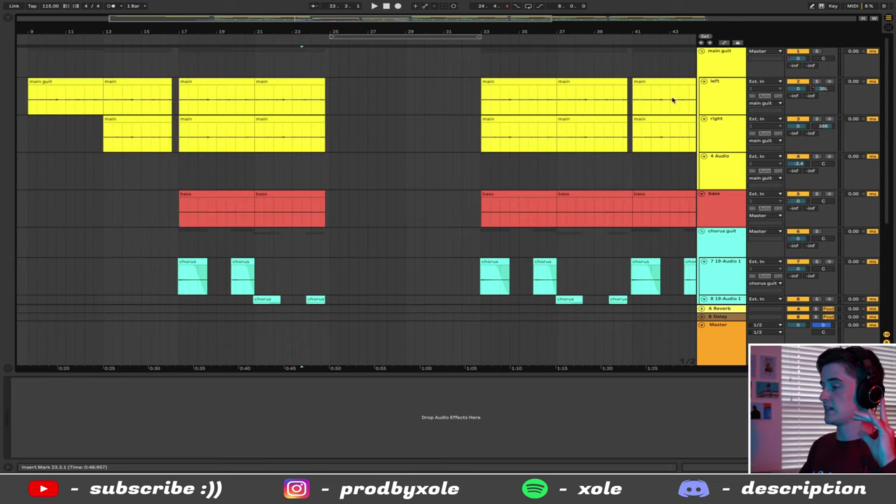
click(718, 68)
scroll(714, 105, down, 5)
click(728, 200)
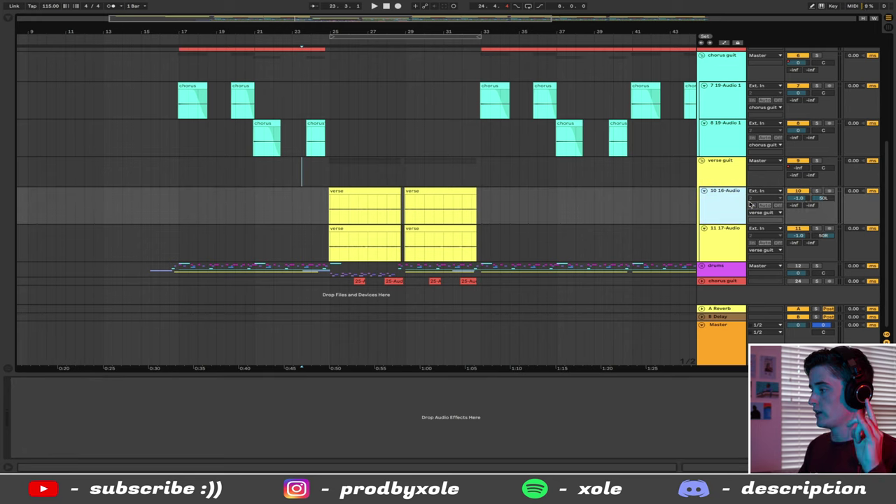
click(727, 245)
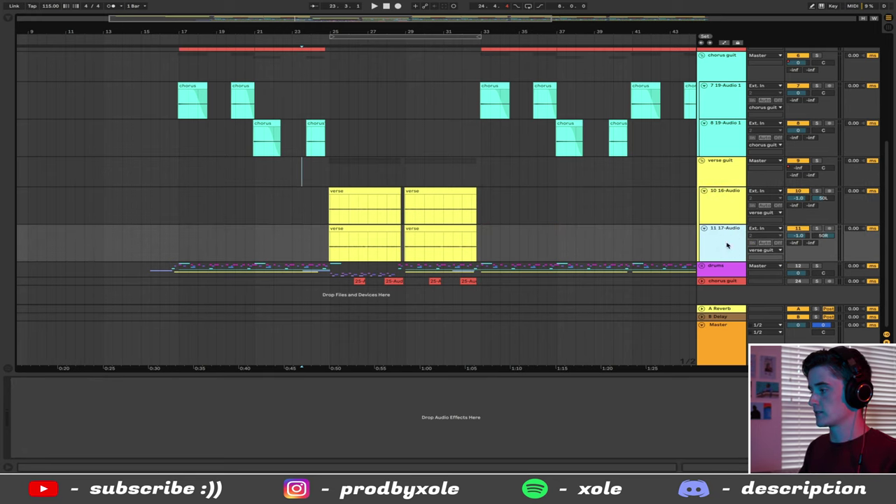
click(719, 175)
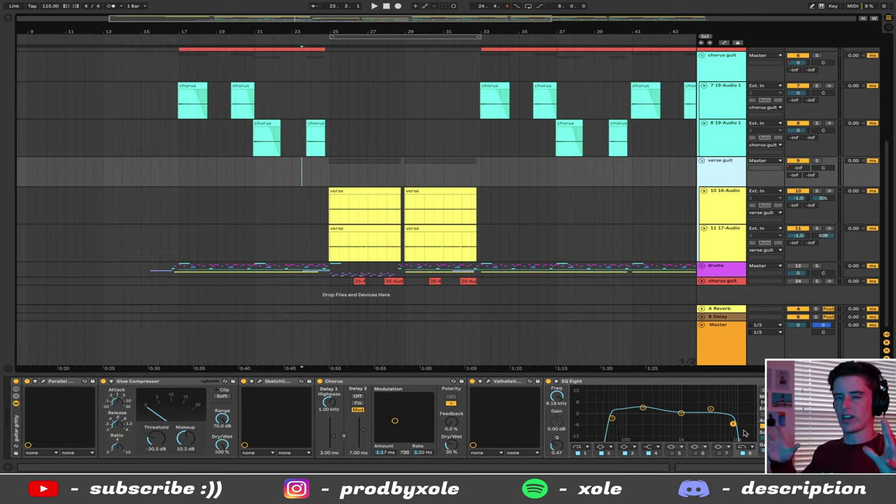
key(space)
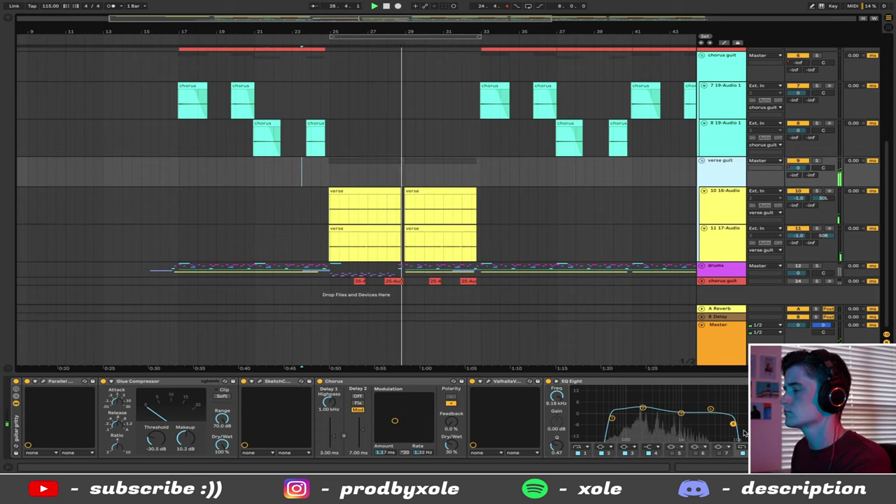
Step: Place the red chorus guit track above the drums group and unfold it to show its clips around bars 26 to 28
click(721, 268)
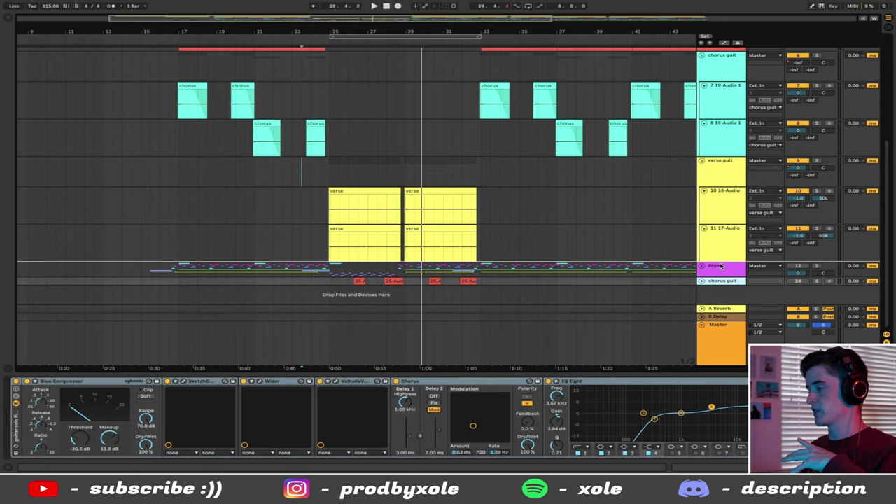
drag(722, 267, 721, 295)
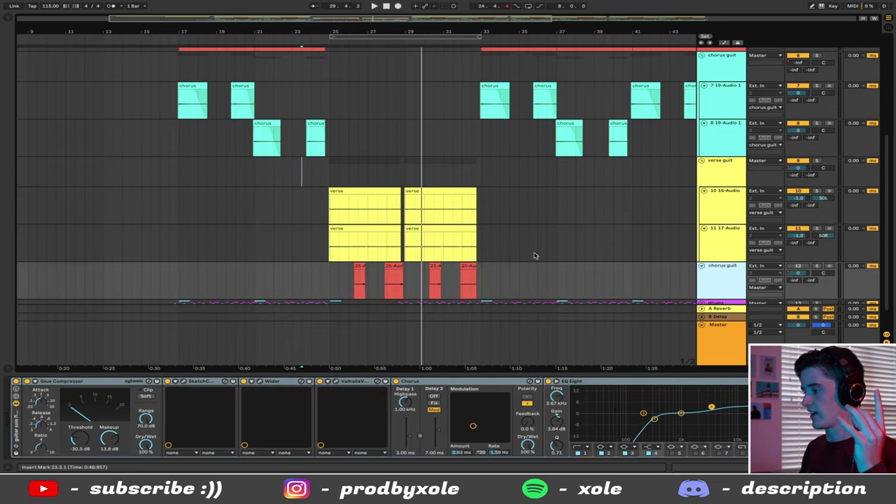
scroll(534, 256, down, 1)
drag(358, 32, 362, 238)
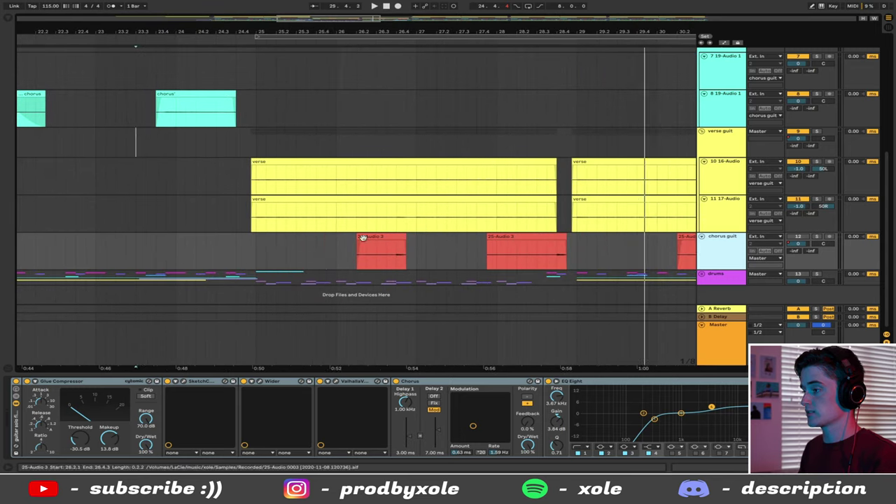
Step: Audition the red chorus guit track in solo, then take it out of solo and hear it with the verse guitars
click(326, 252)
drag(802, 242, 805, 239)
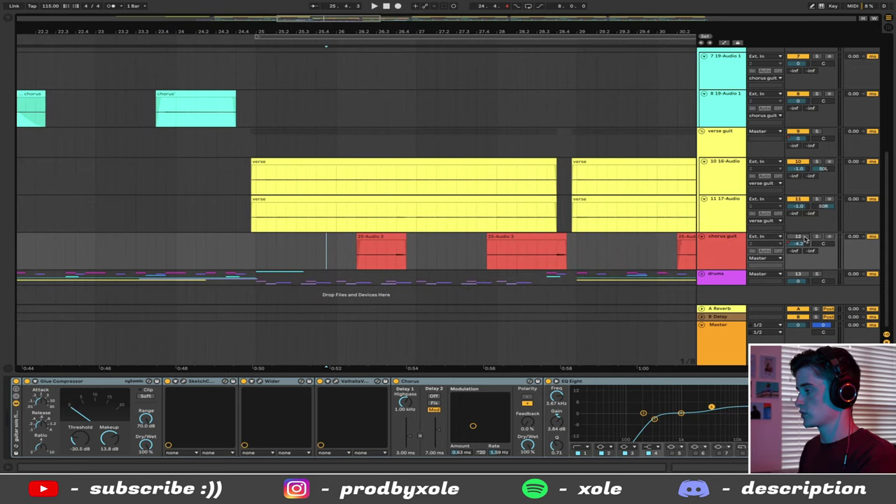
click(817, 236)
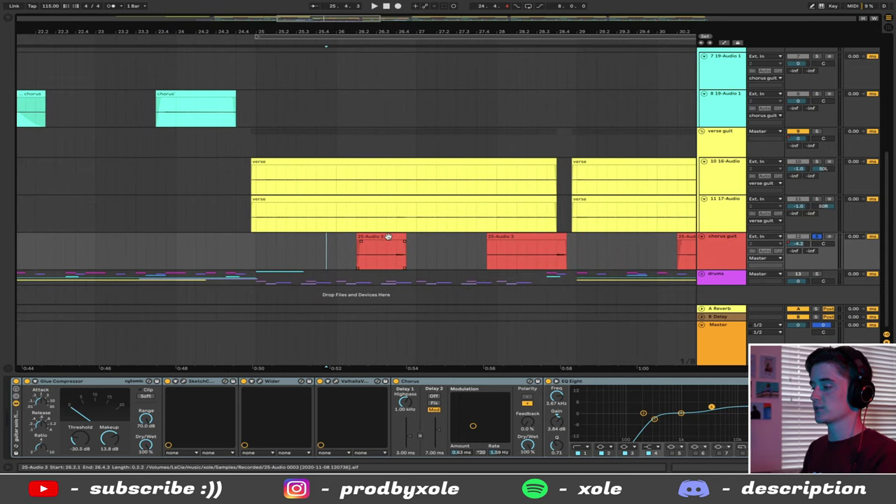
click(291, 173)
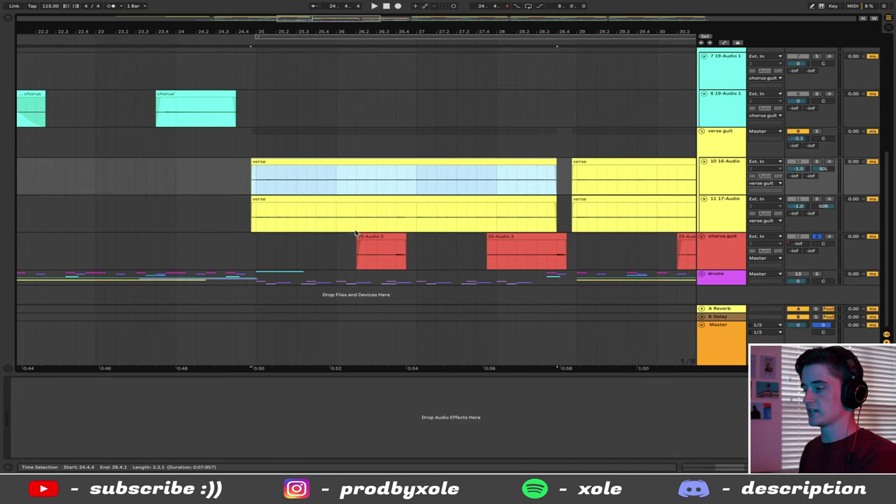
click(378, 252)
key(space)
click(817, 236)
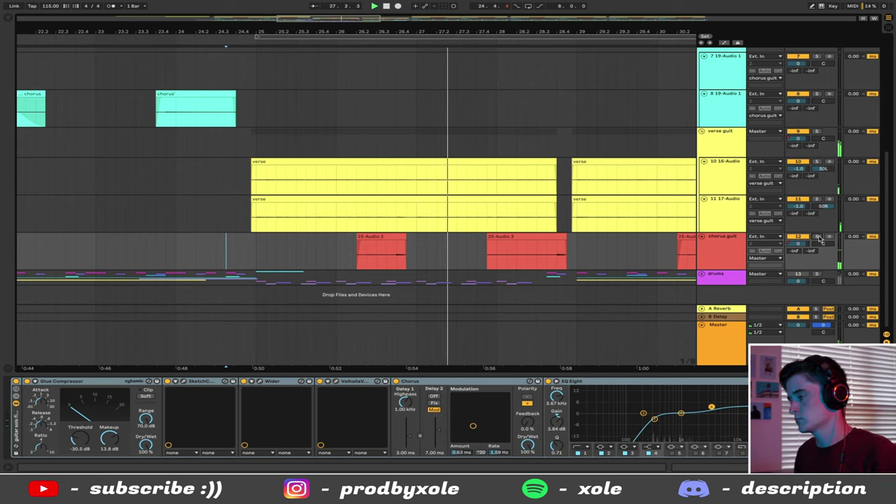
Step: Unfold the drums group to show its tracks, and fold the bass, chorus guit, verse guit and red chorus guit tracks
drag(600, 32, 539, 32)
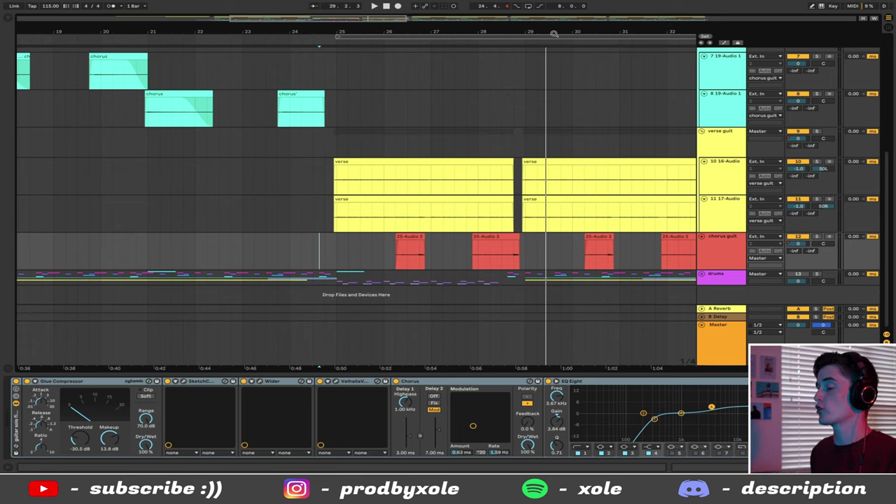
click(702, 275)
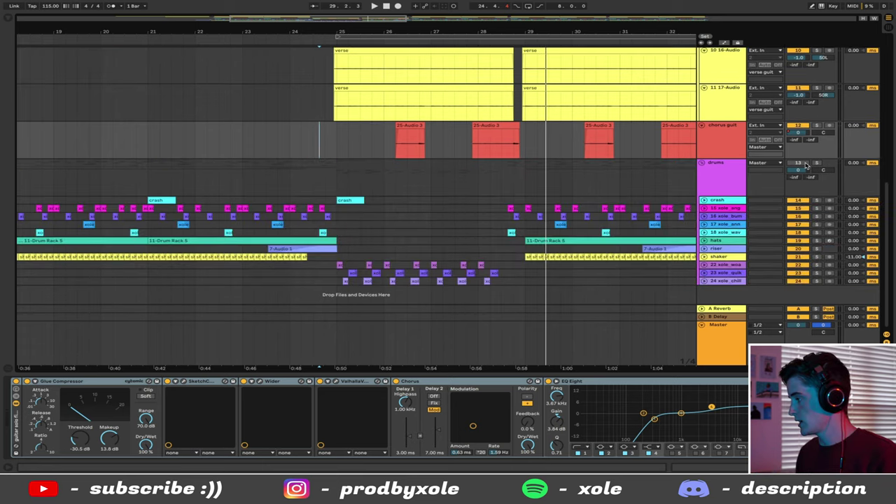
scroll(806, 165, up, 5)
click(702, 59)
click(702, 67)
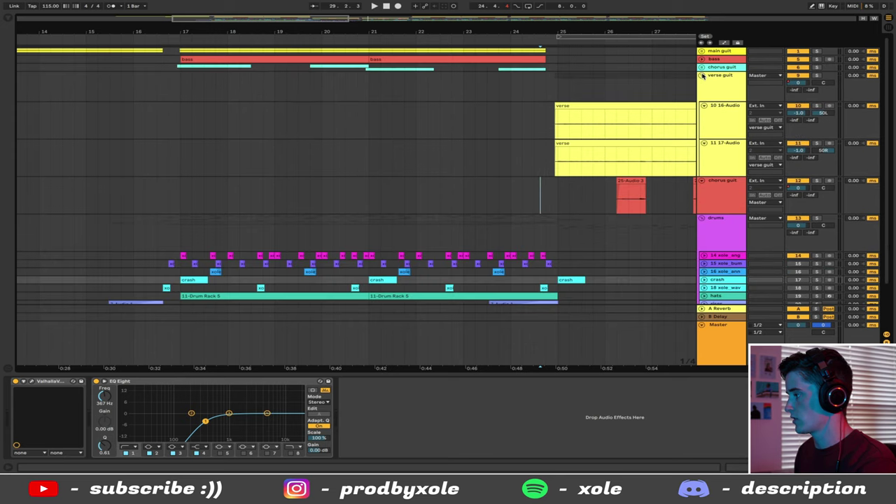
click(702, 75)
click(702, 83)
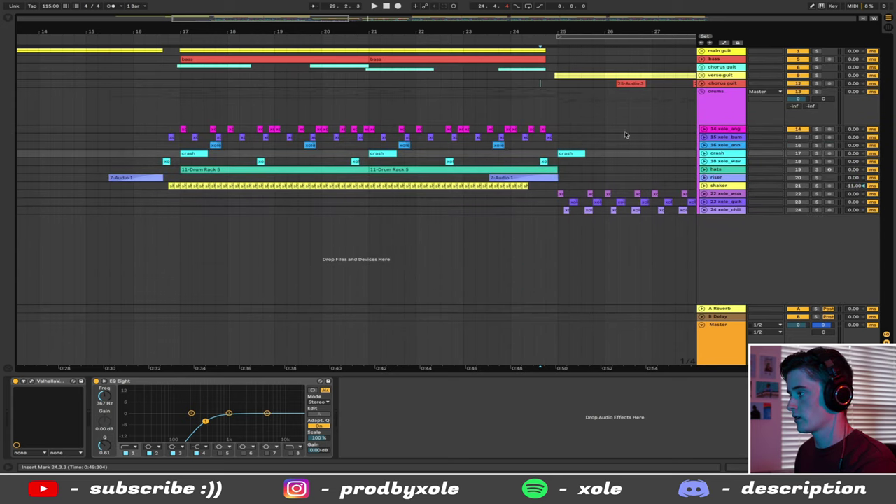
Step: Unfold the xole_ang kick track and highlight its first beat from 17.1.1 to 17.2.1 at close range
click(703, 129)
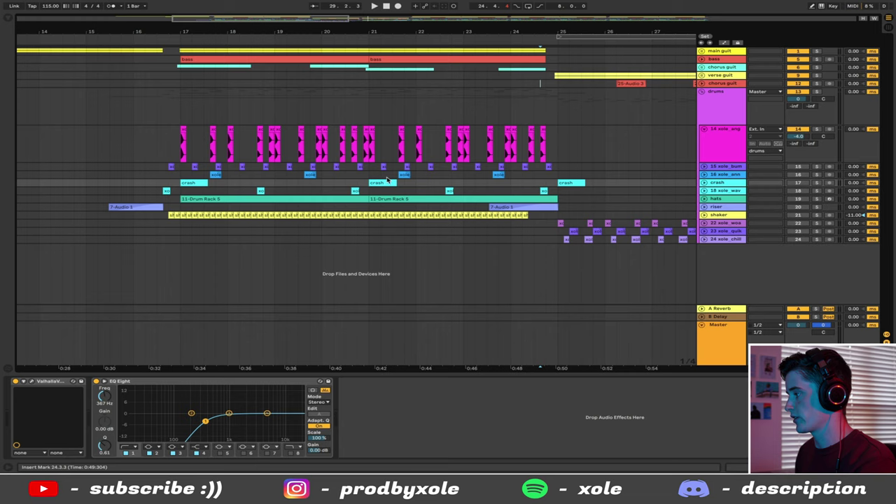
click(148, 138)
key(plus)
key(plus)
key(plus)
key(plus)
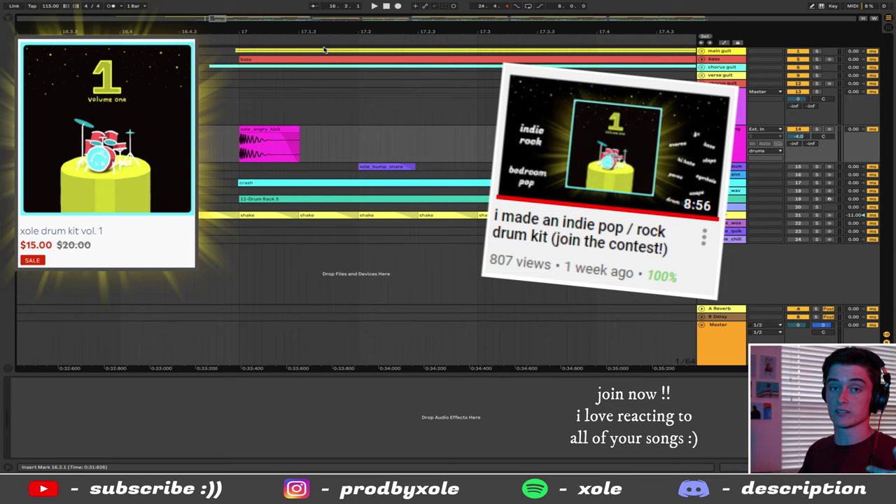
drag(243, 143, 366, 143)
key(minus)
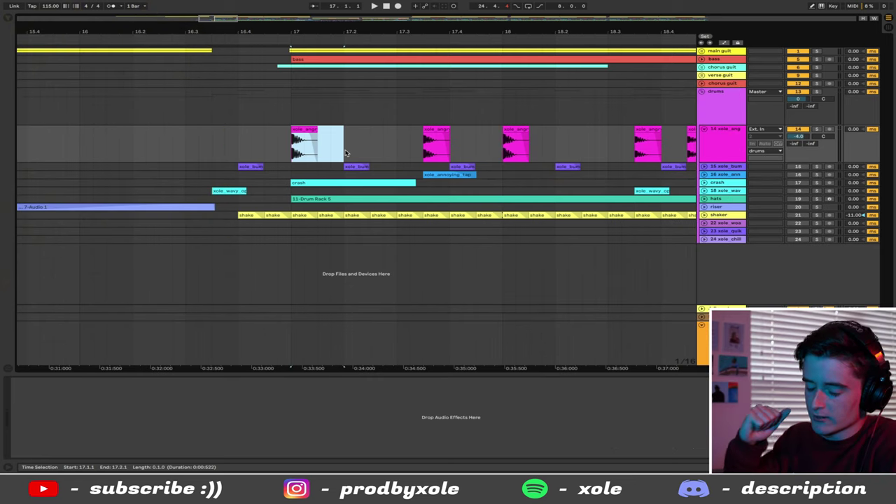
Step: Play the beat with drums from 16.1.4 and show the xole_ang kick track's device chain
click(119, 144)
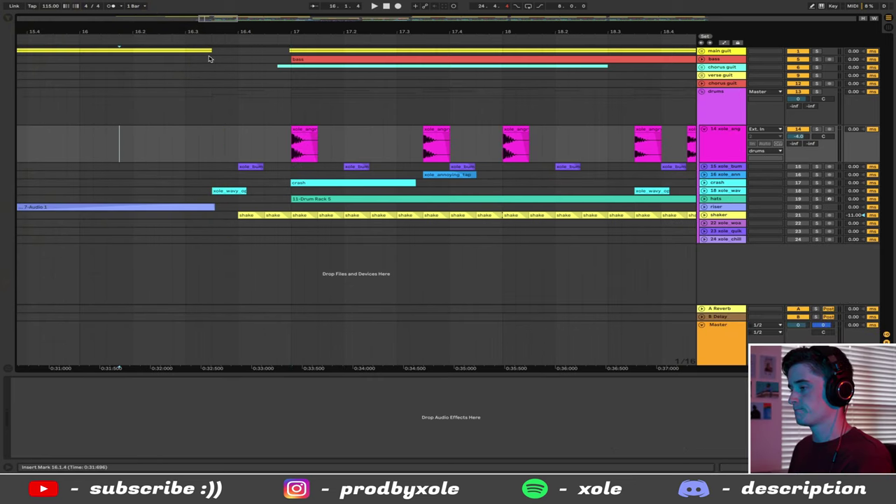
scroll(228, 26, down, 3)
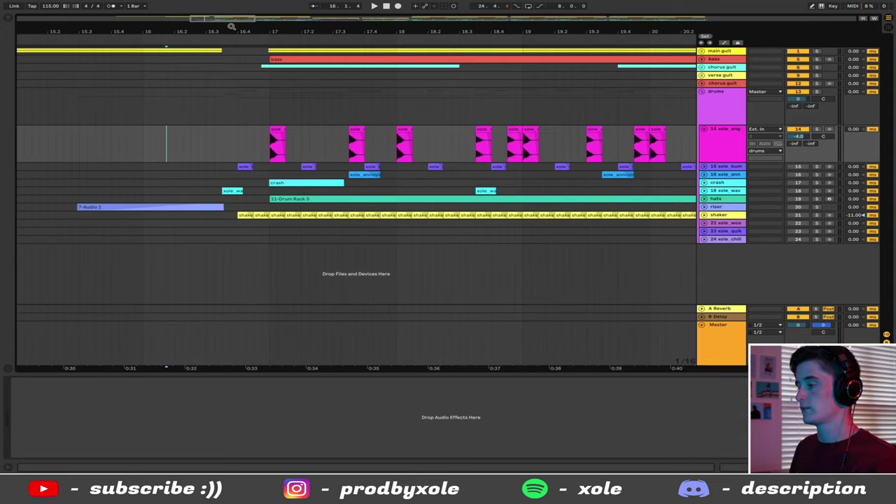
key(space)
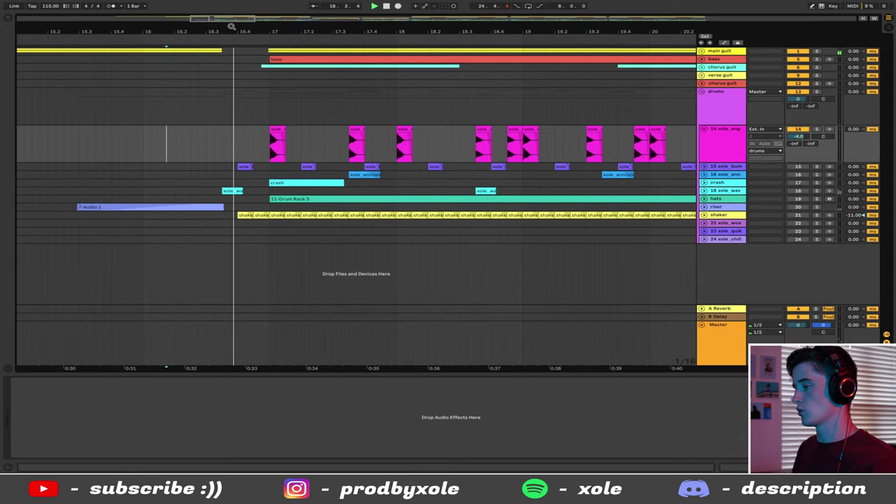
scroll(231, 27, down, 4)
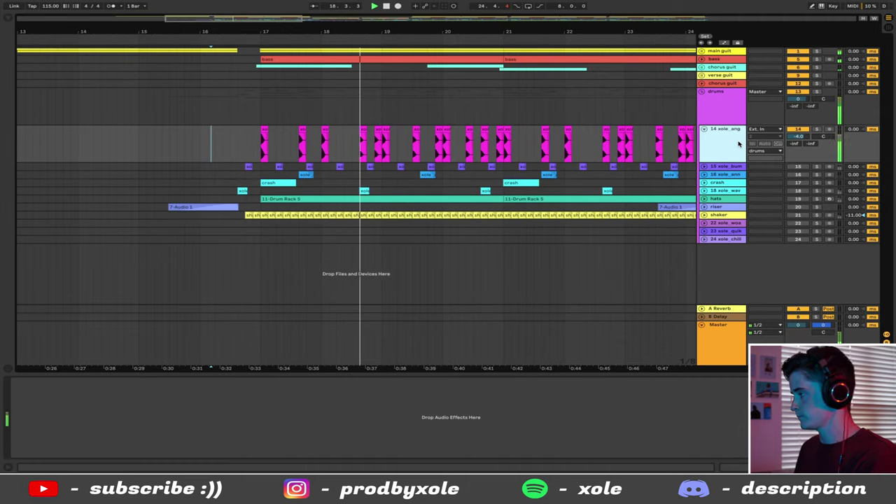
scroll(729, 143, down, 2)
click(728, 145)
key(space)
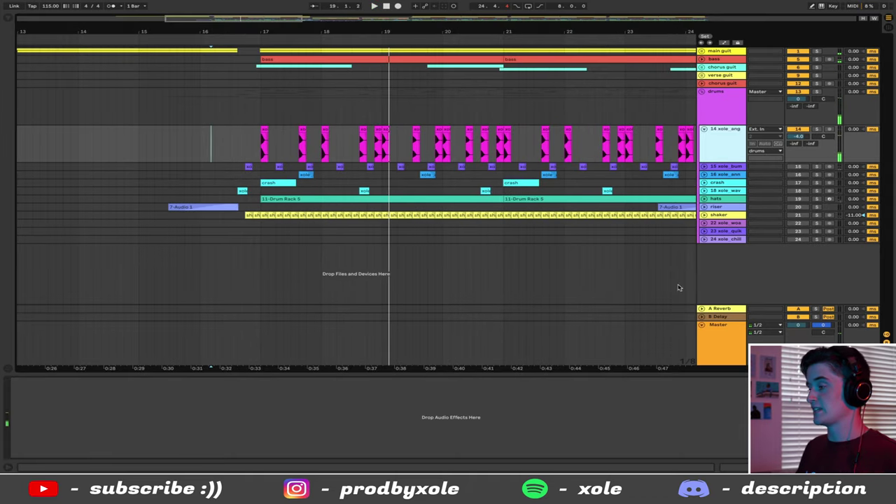
click(552, 416)
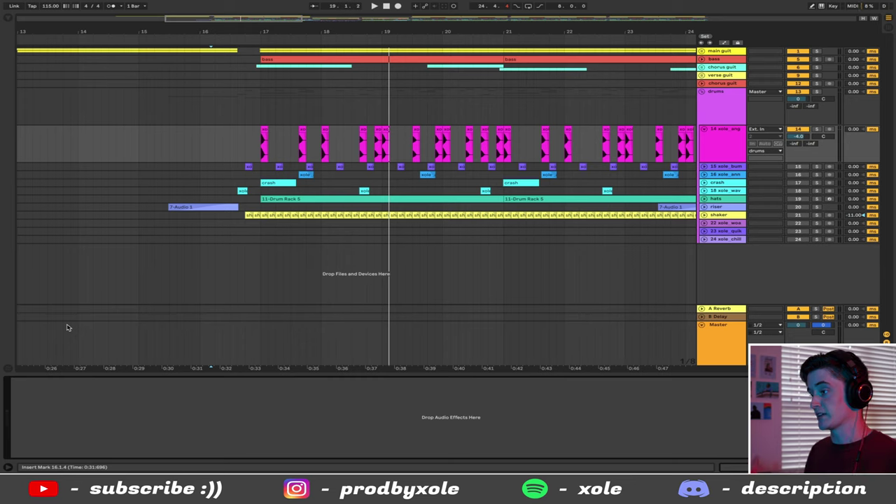
Step: Unfold and activate the xole_bump_snare track, and view the Parallel Aggressor plug-in from its device chain
click(705, 166)
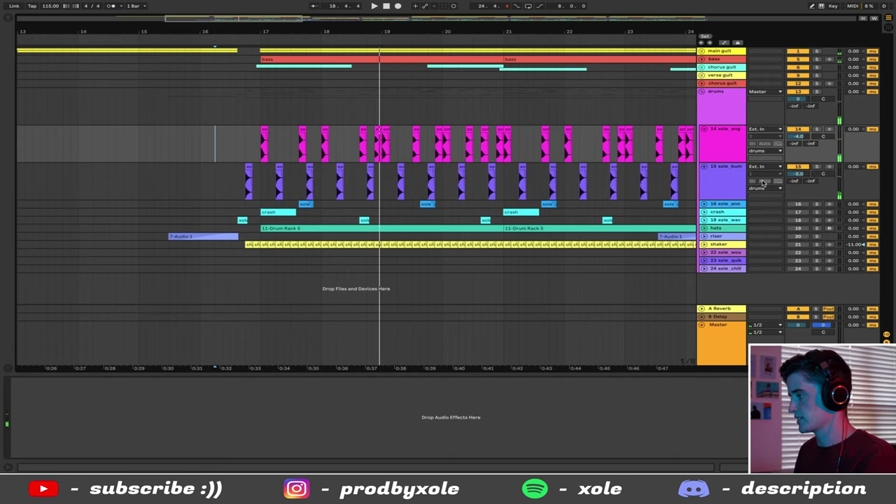
click(763, 183)
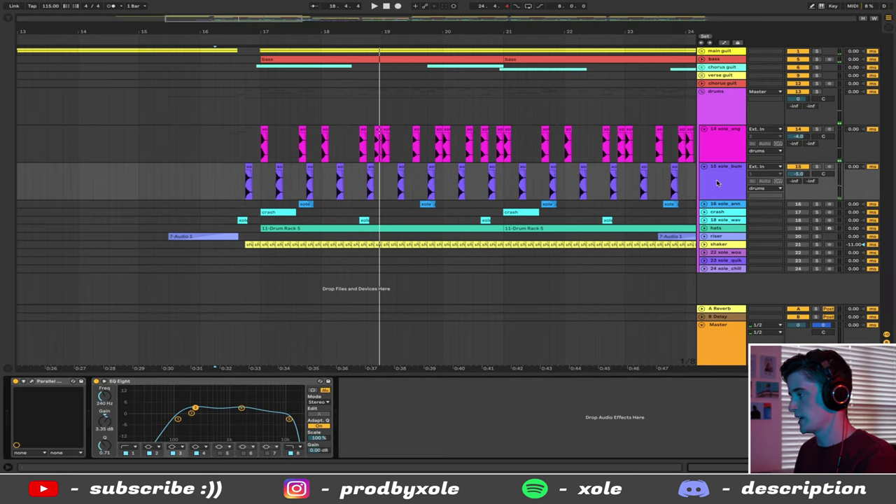
click(57, 384)
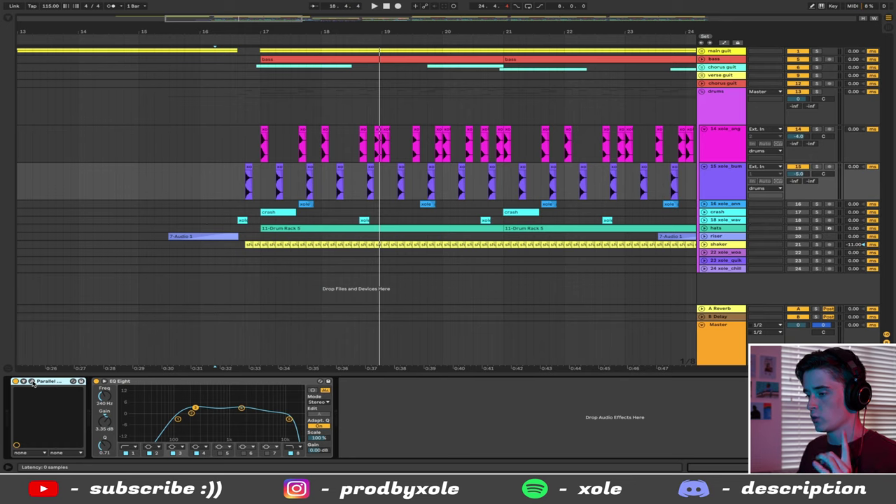
click(31, 382)
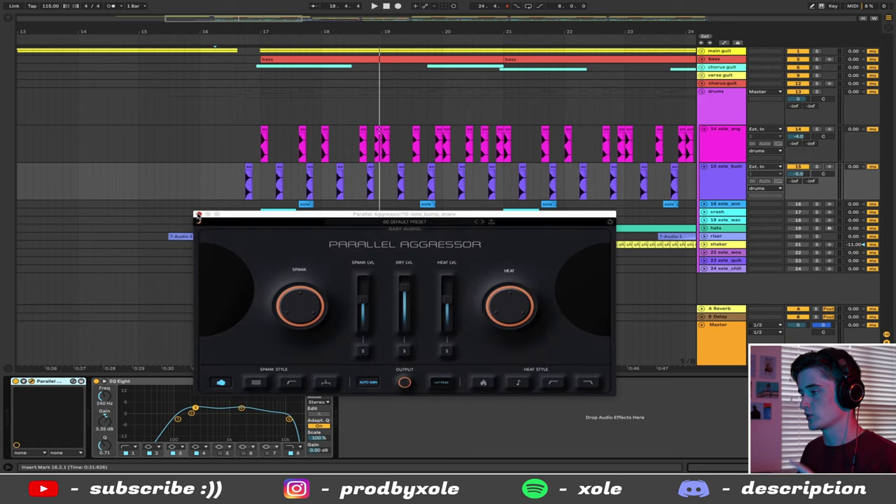
click(197, 215)
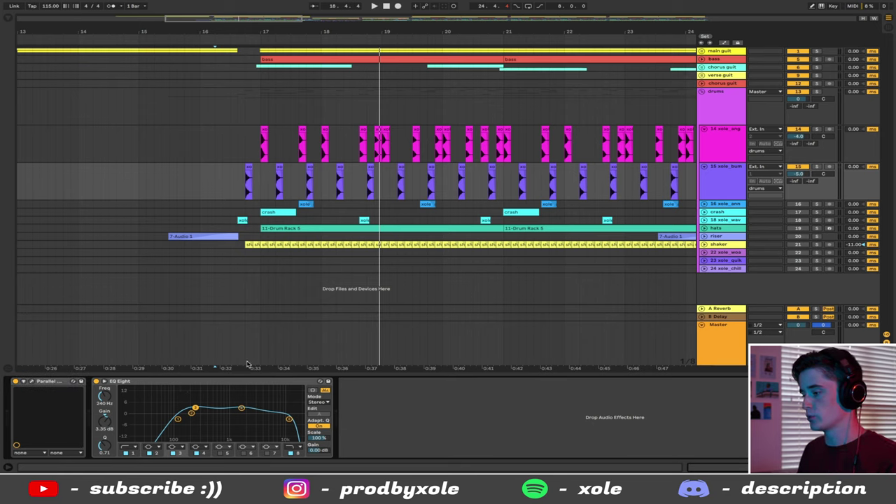
Step: Play the beat with the bump snare from 16.3.1 and highlight the snare hit between 17.3.3 and 18.1.1
click(228, 169)
key(space)
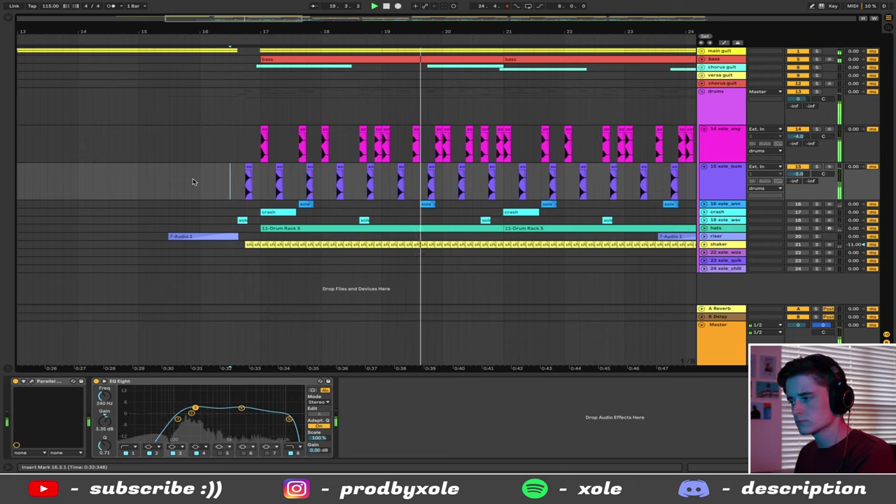
click(246, 188)
key(space)
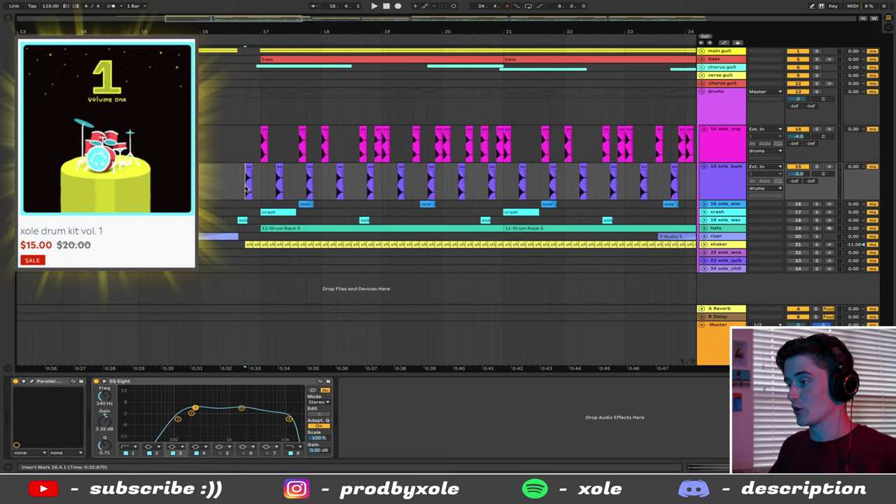
click(260, 189)
drag(260, 189, 324, 184)
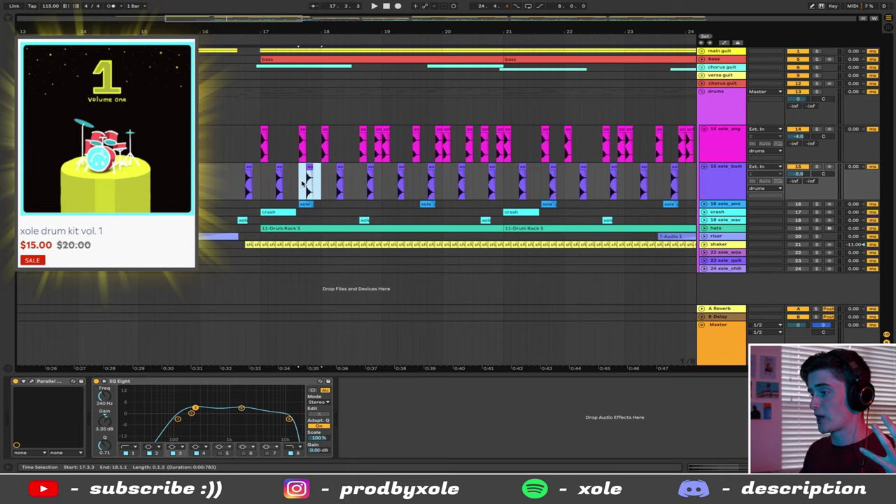
click(300, 183)
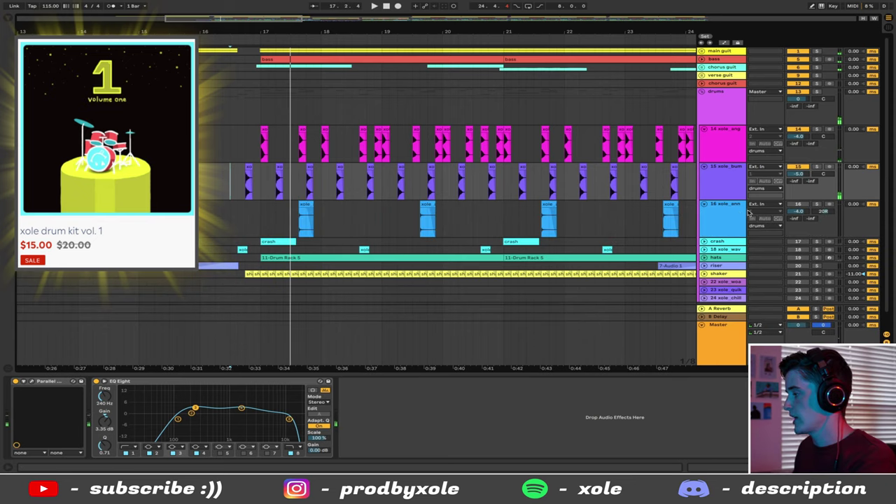
Step: Show the xole_annoying_tap track's device chain and view its clip in bar 17 at close range
click(748, 211)
key(plus)
key(plus)
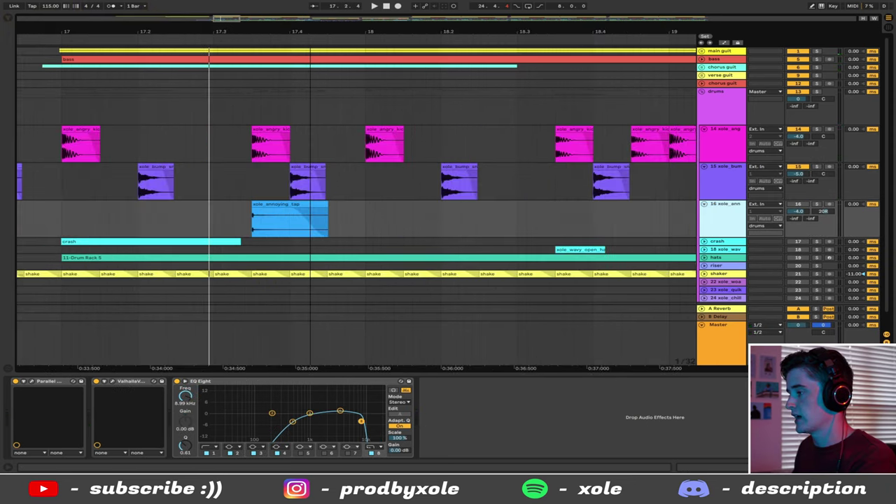
key(minus)
key(minus)
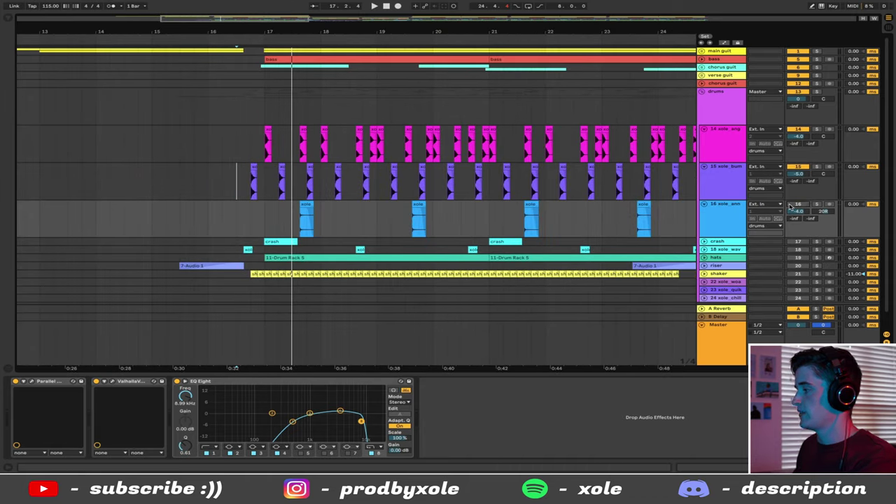
Step: Activate the xole_annoying_tap track and play the beat with it from 16.3.1
click(248, 213)
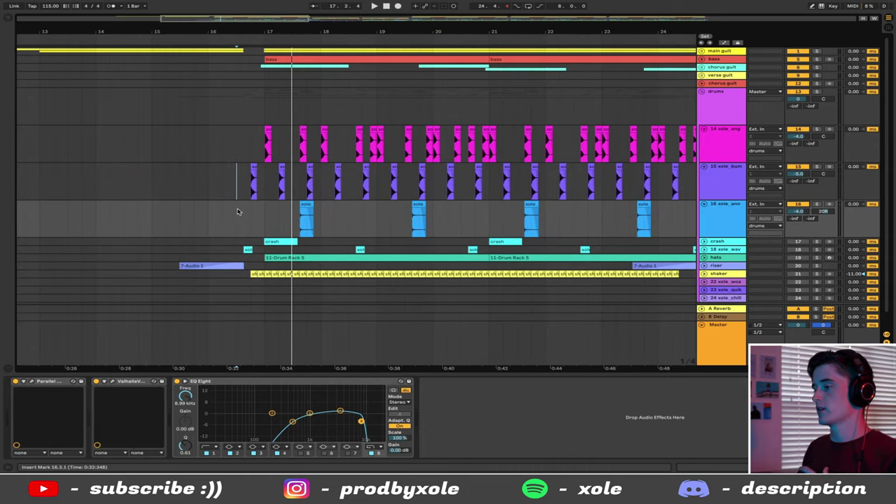
key(space)
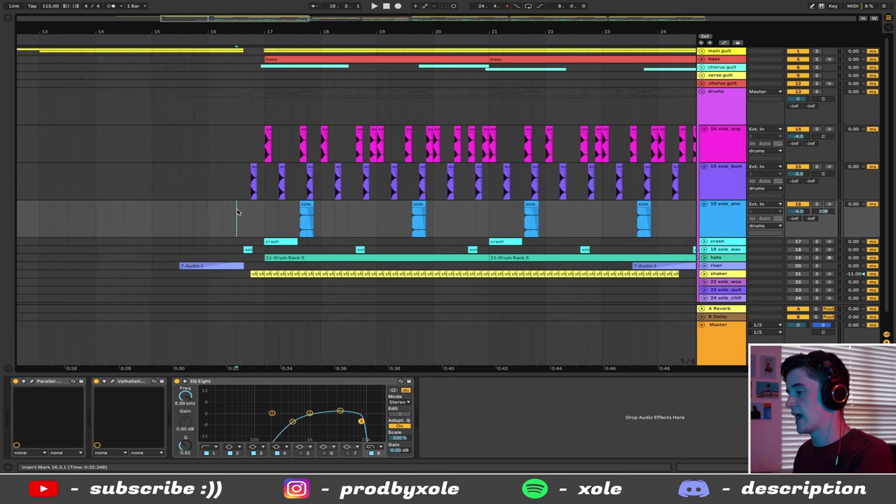
key(space)
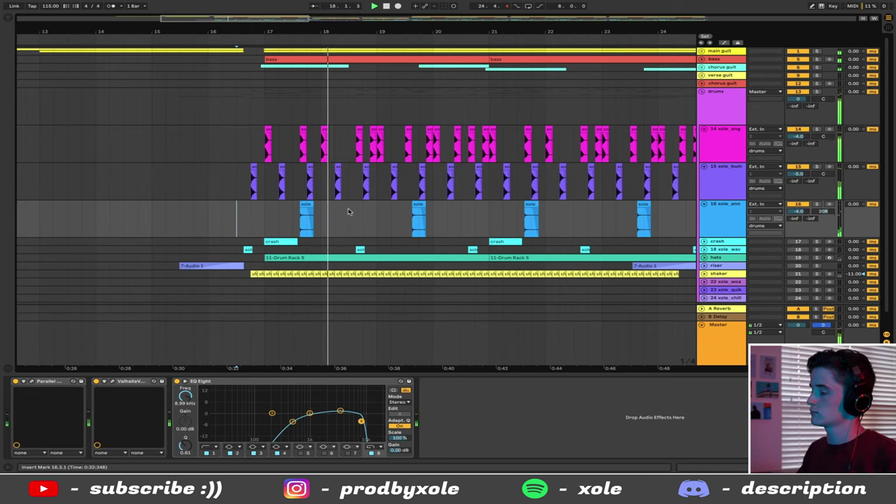
Step: Unfold and activate the crash track, and play the beat with it from 16.3.1
click(704, 241)
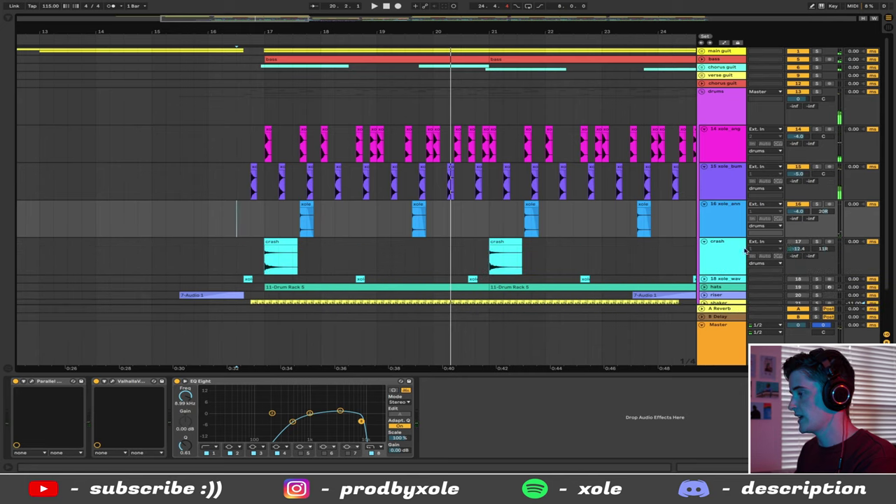
click(795, 241)
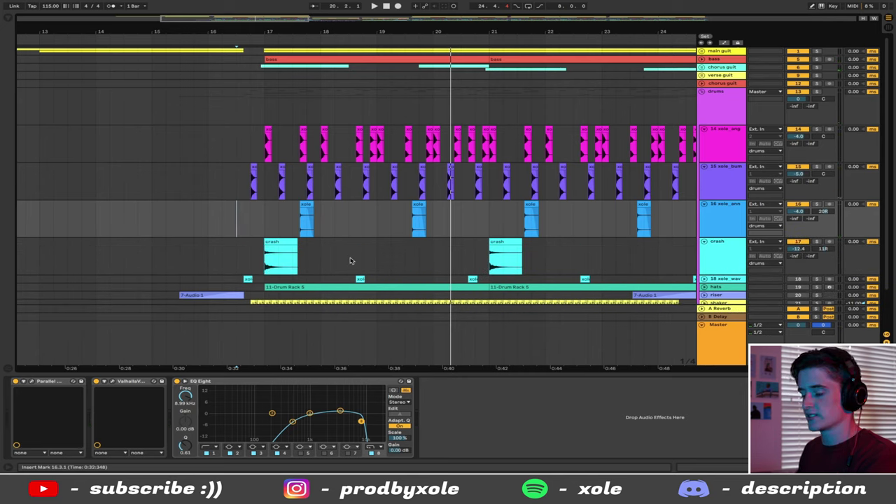
key(space)
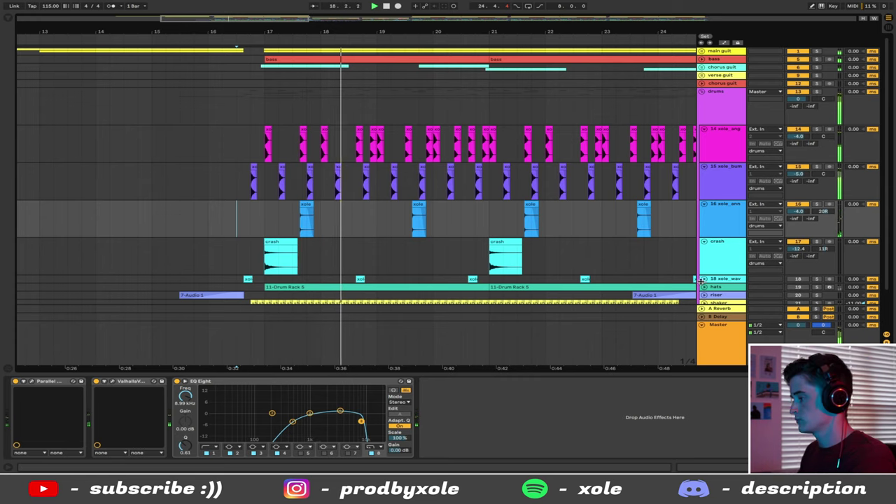
Step: Unfold and activate the xole_wavy open hat track, and play the beat with it from 16.2.1
click(711, 279)
click(704, 278)
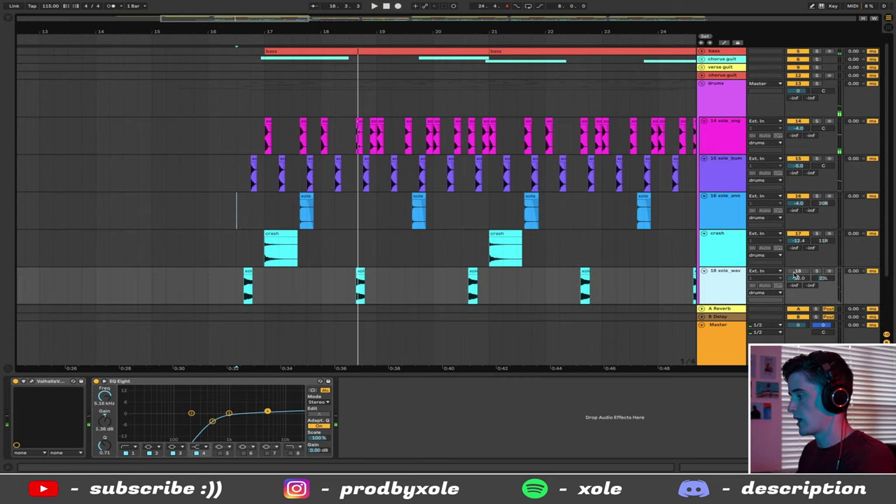
click(797, 273)
key(space)
click(234, 280)
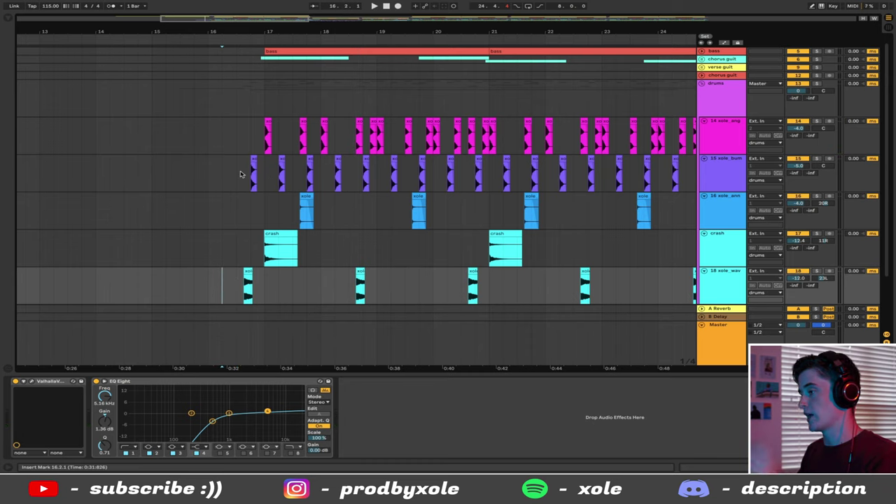
key(space)
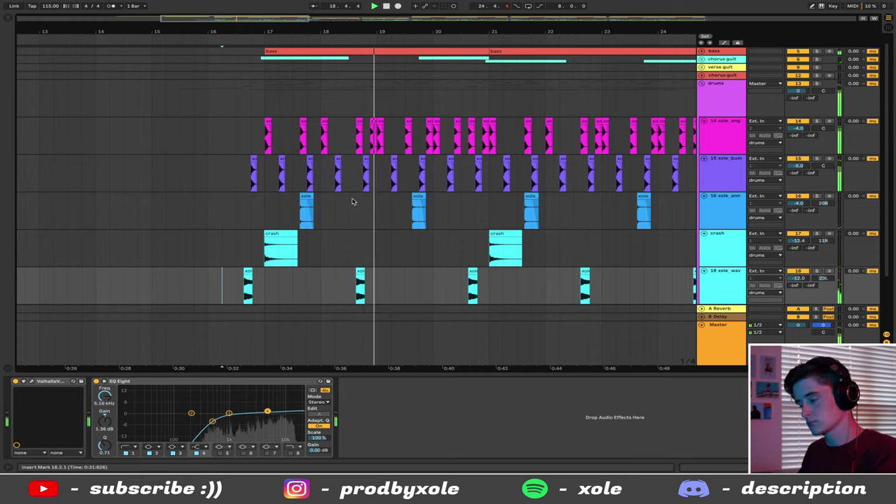
Step: Unfold and activate the hats track, and select its first Drum Rack clip from 17.1.1 to 21.1.1
scroll(350, 200, down, 3)
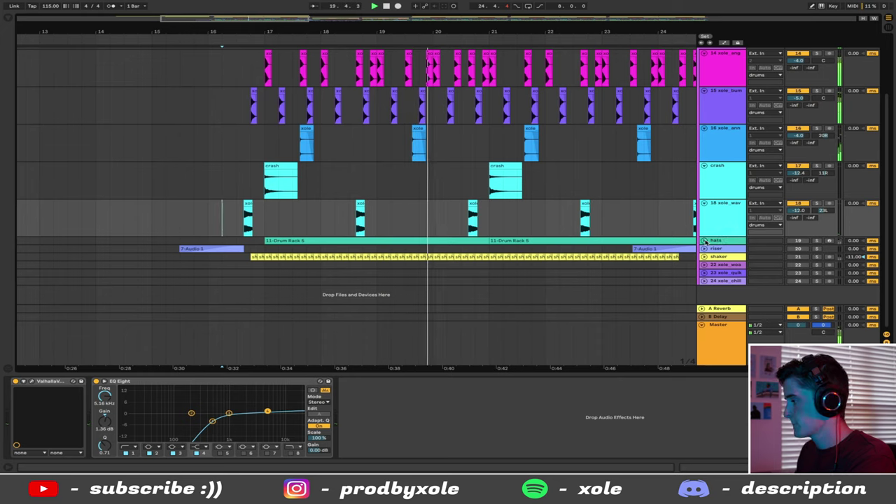
click(705, 240)
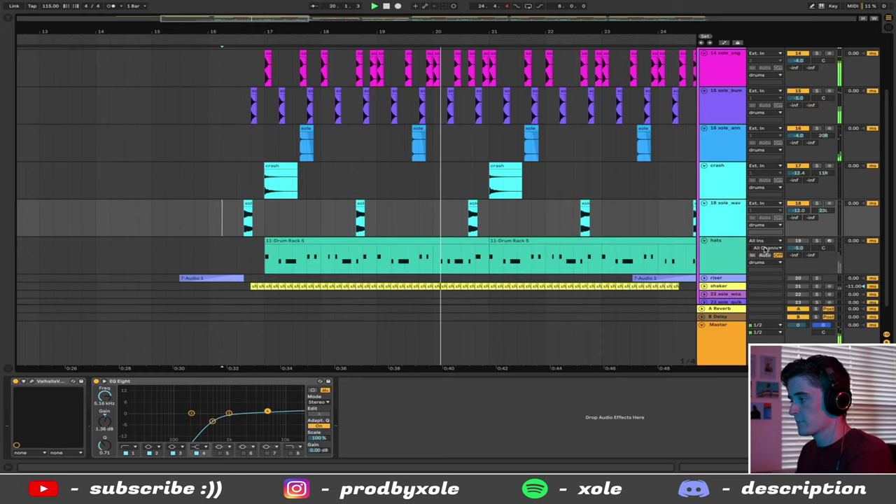
click(479, 241)
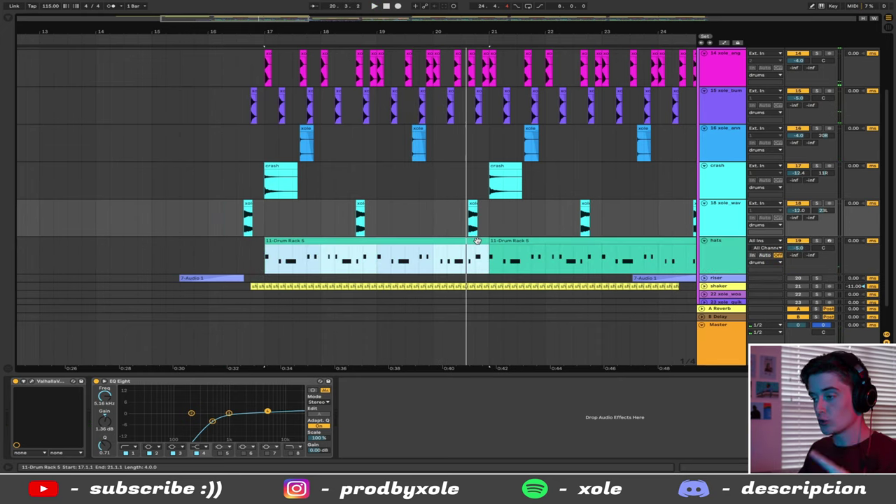
Step: Show the hats track's Drum Rack and view its xole_air_hat and xole_chill_hat samples
click(477, 241)
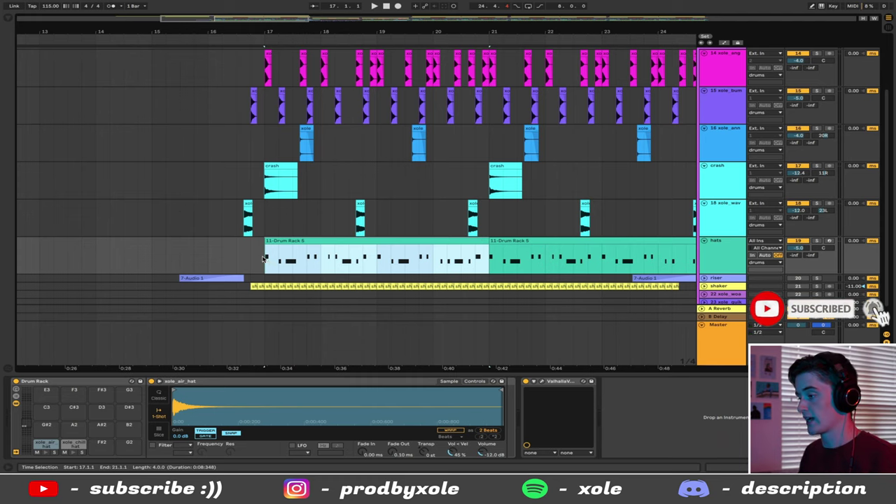
click(310, 241)
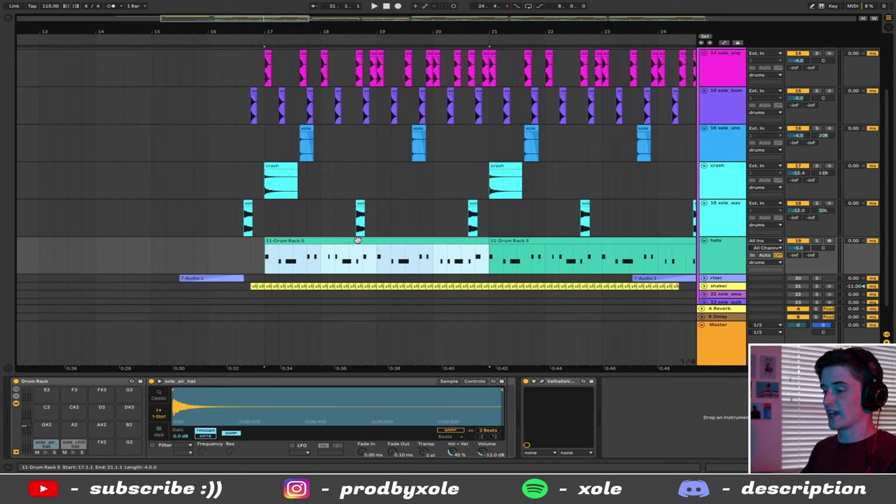
click(51, 442)
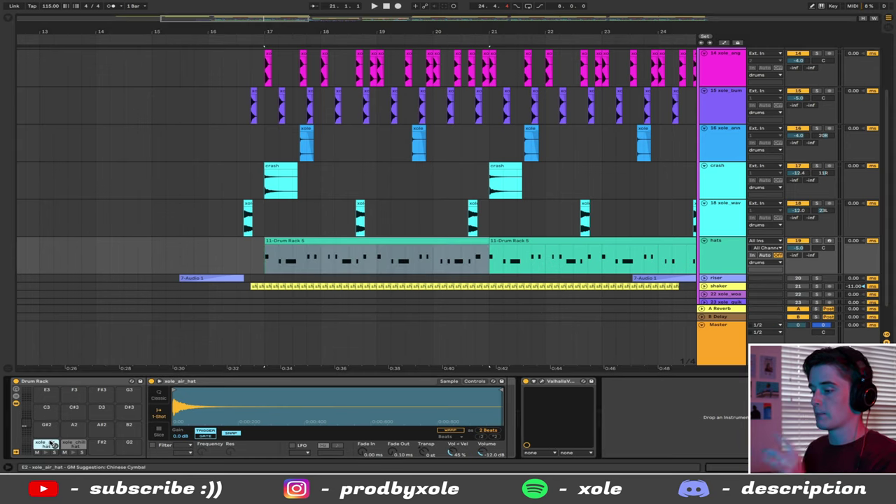
click(68, 445)
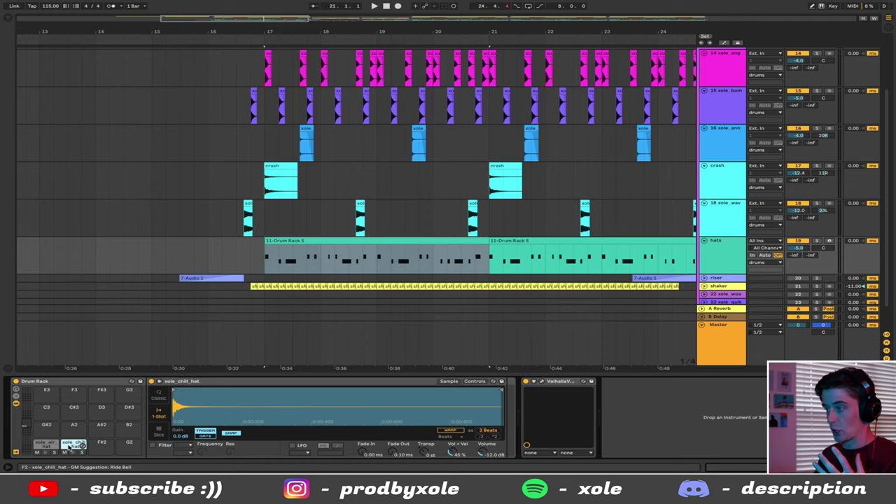
Step: Play the beat with the hats from 16.3.1, and replay it from 15.2.1 with the shaker and riser tracks activated
click(230, 263)
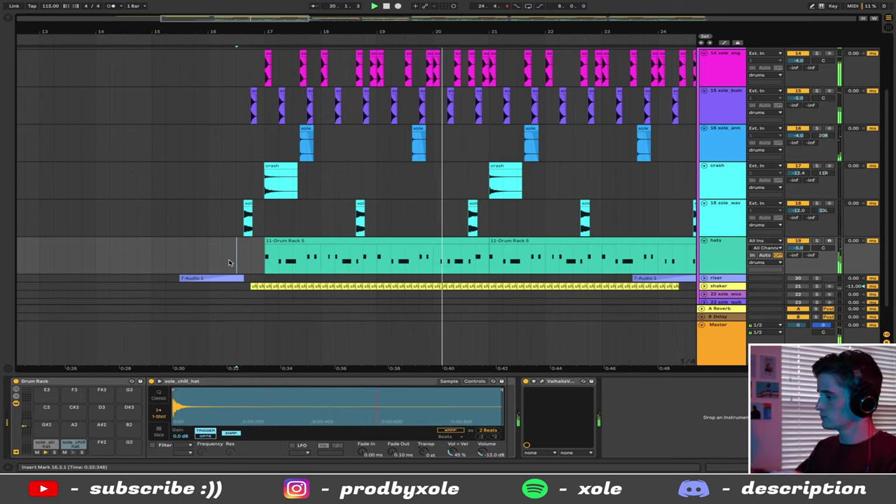
click(803, 287)
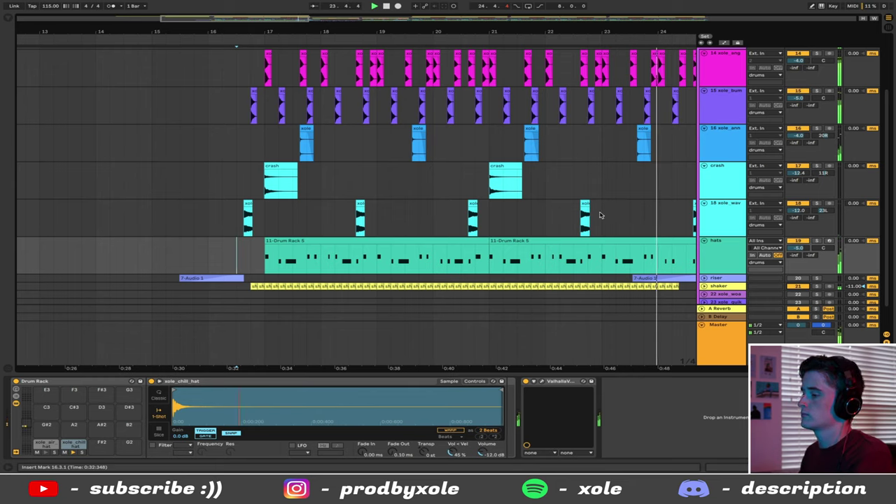
click(174, 253)
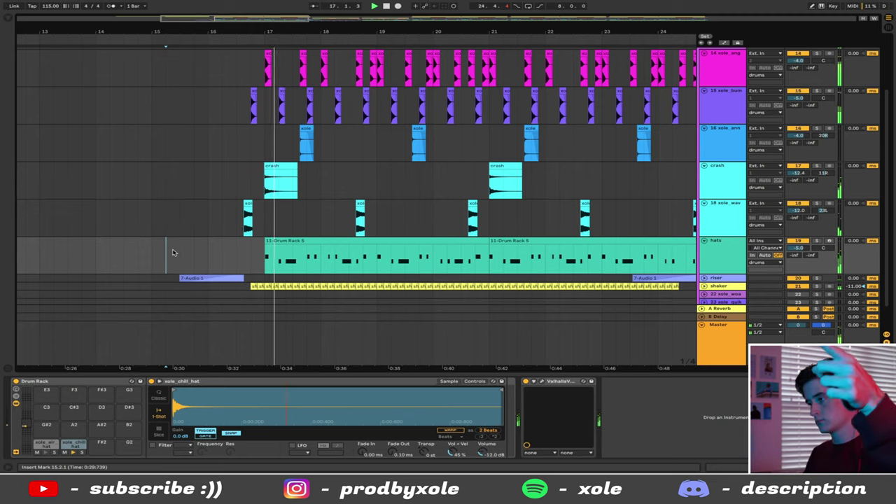
Step: Play the arrangement from 24.1.1 into the section after bar 25 and unfold the xole_woa track
drag(338, 35, 338, 30)
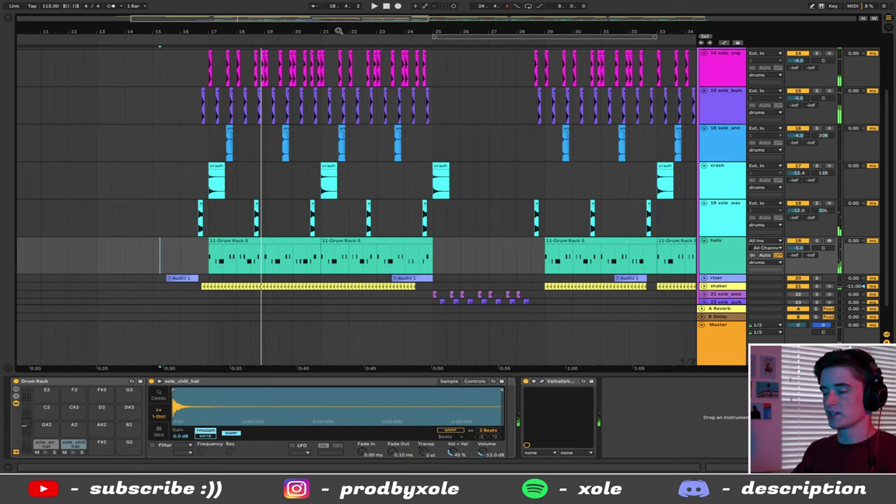
scroll(442, 148, down, 2)
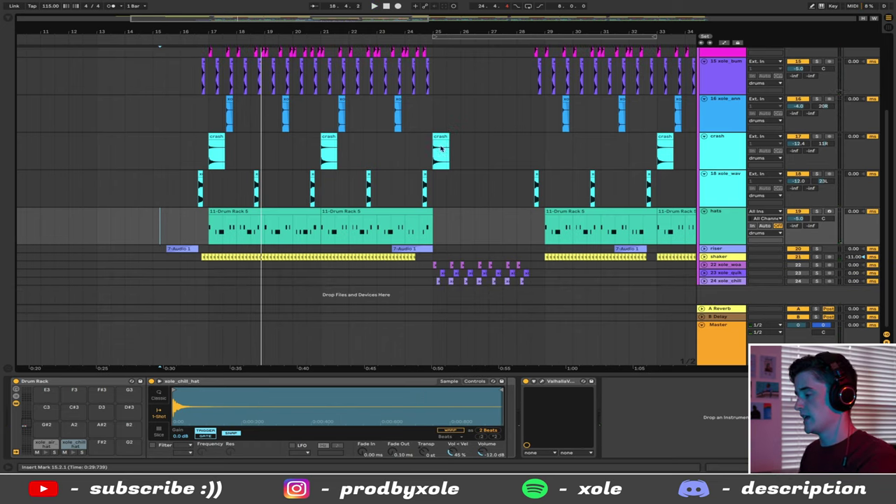
click(412, 264)
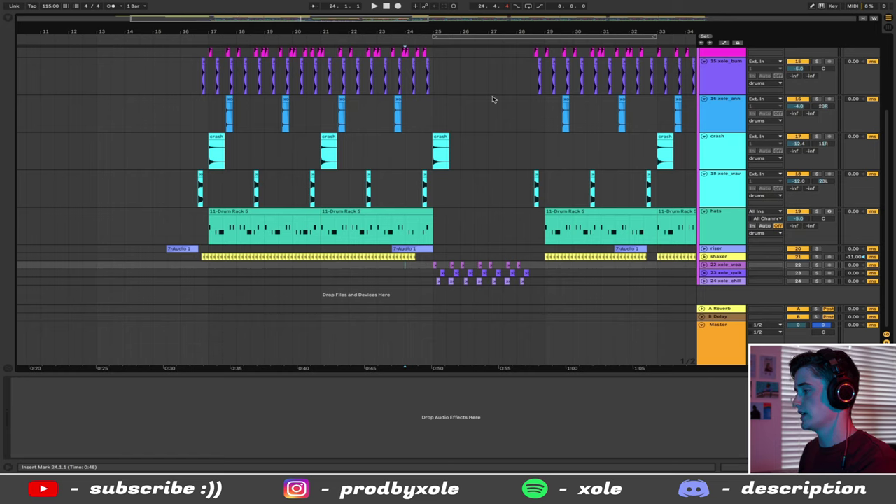
key(space)
drag(392, 21, 392, 31)
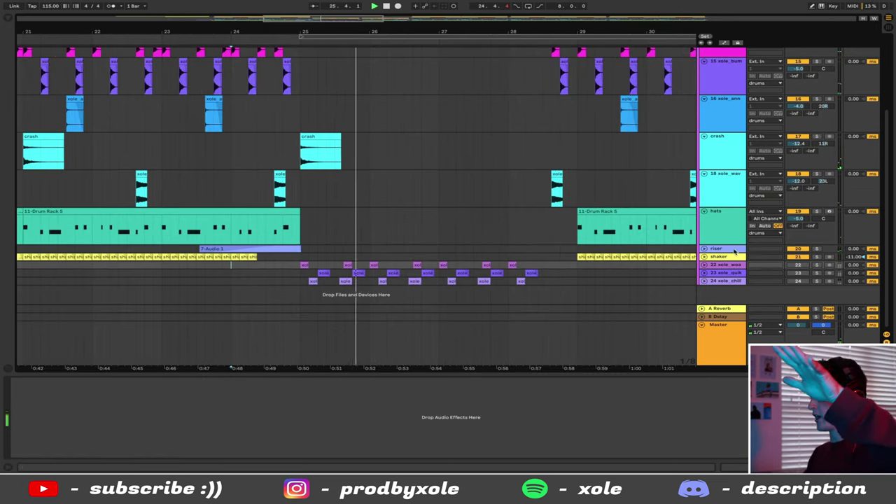
key(Right)
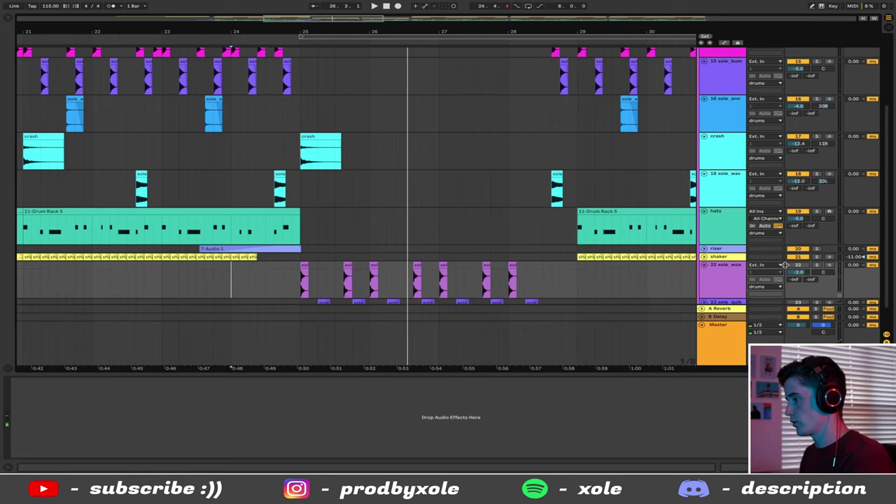
Step: Play the arrangement from 24.1.1 with the xole_woa track activated, and unfold and activate the xole_quik track
key(space)
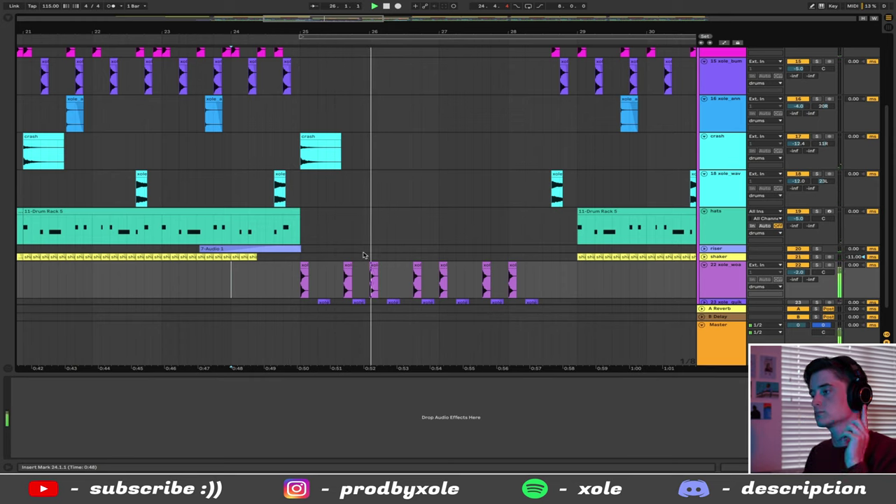
scroll(350, 228, down, 1)
double_click(770, 273)
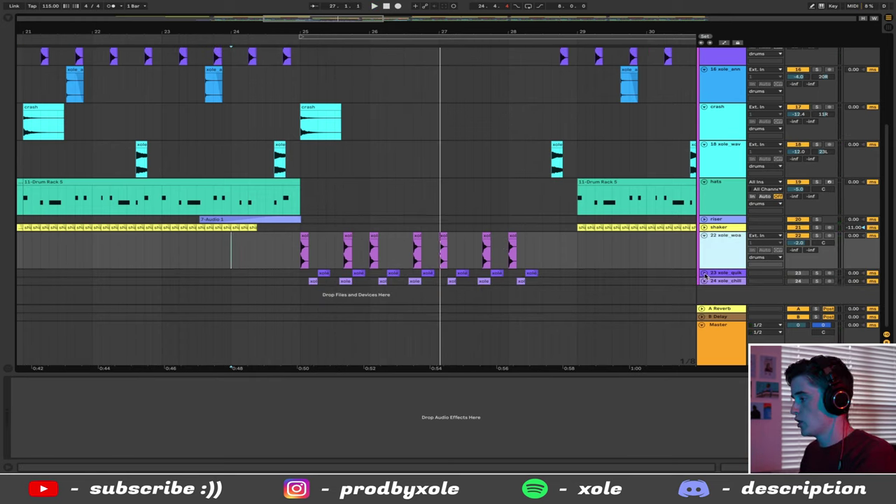
click(788, 278)
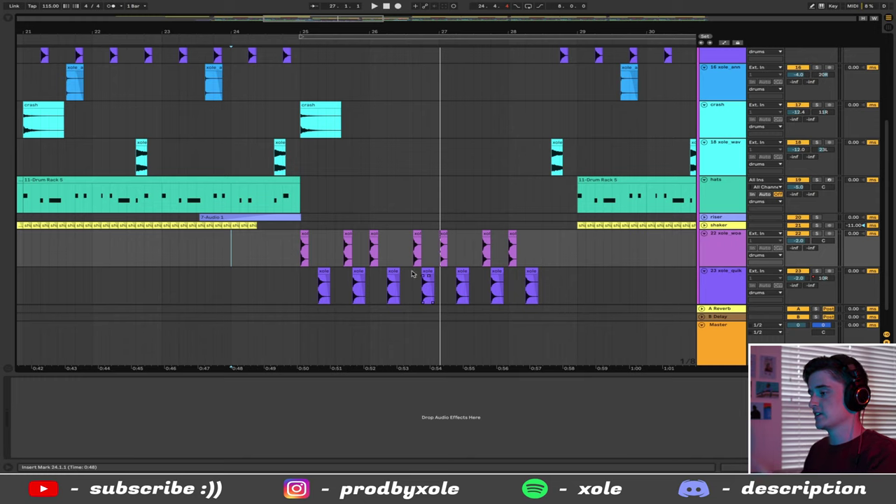
Step: Play the section from 24.3.1 to hear the xole_quik track together with xole_woa
click(144, 95)
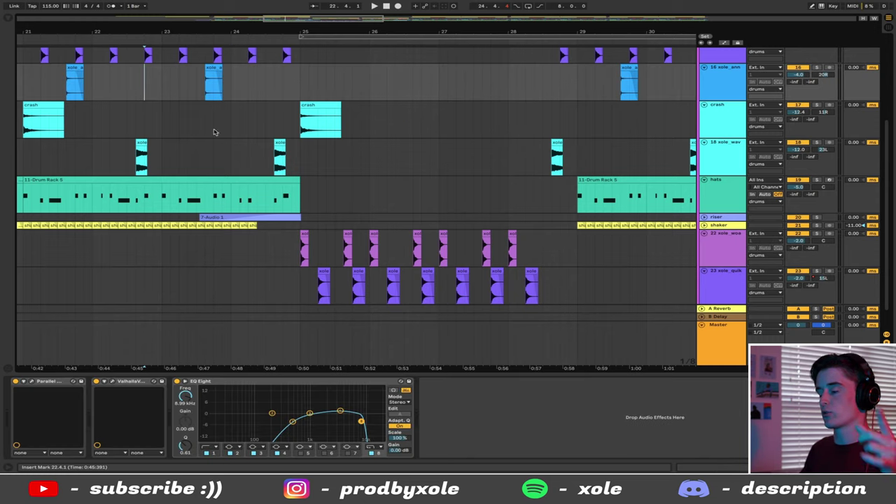
click(344, 246)
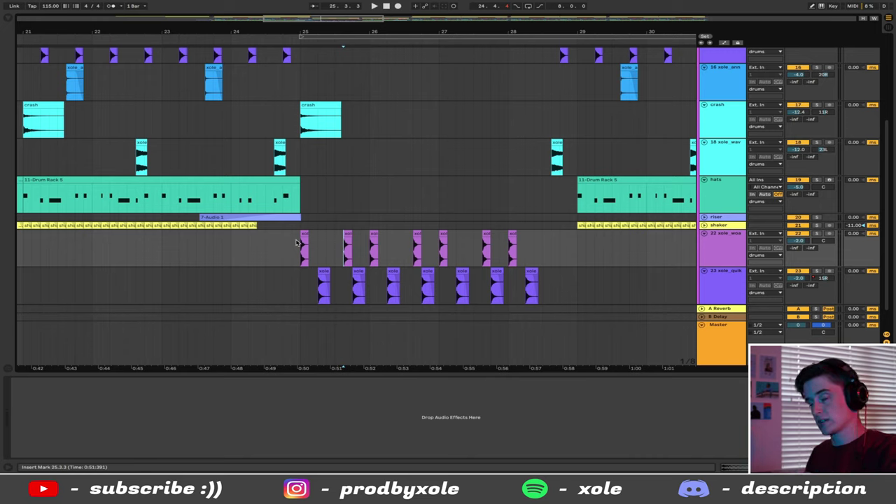
click(270, 256)
key(space)
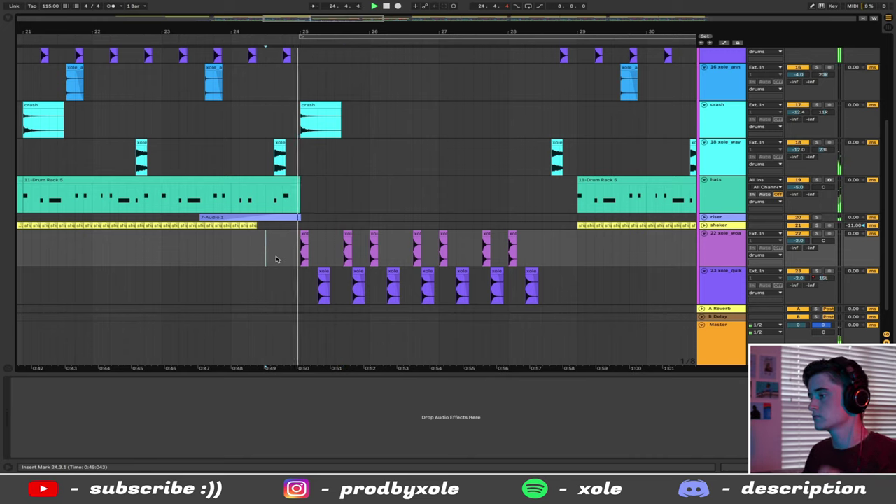
key(ctrl+z)
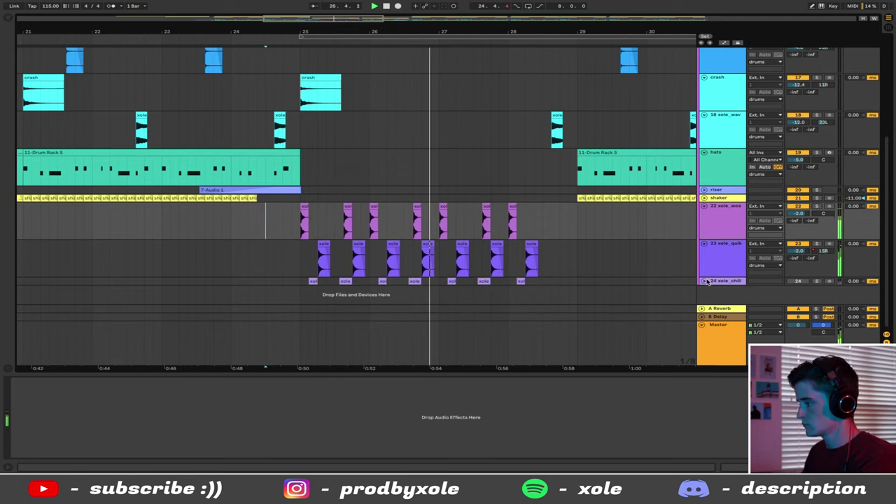
Step: Unfold and activate the xole_chill track, and play the arrangement from 25.1.1 into the section after bar 29
click(704, 281)
click(790, 273)
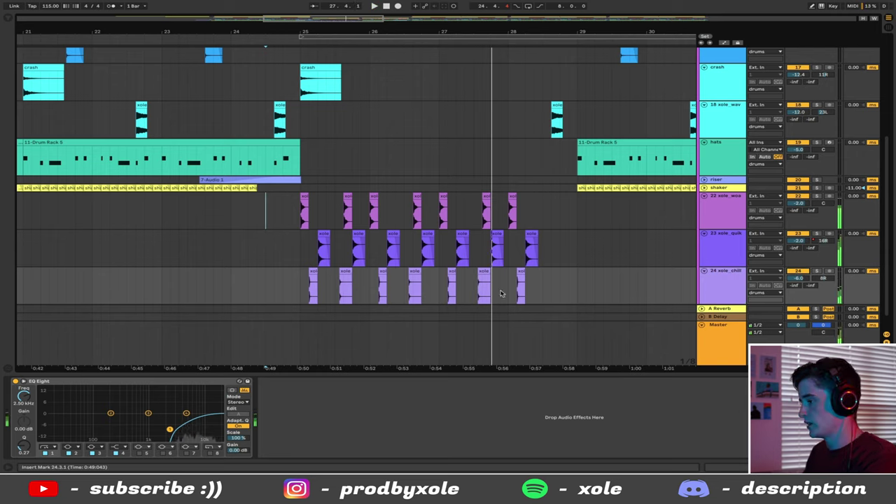
click(300, 278)
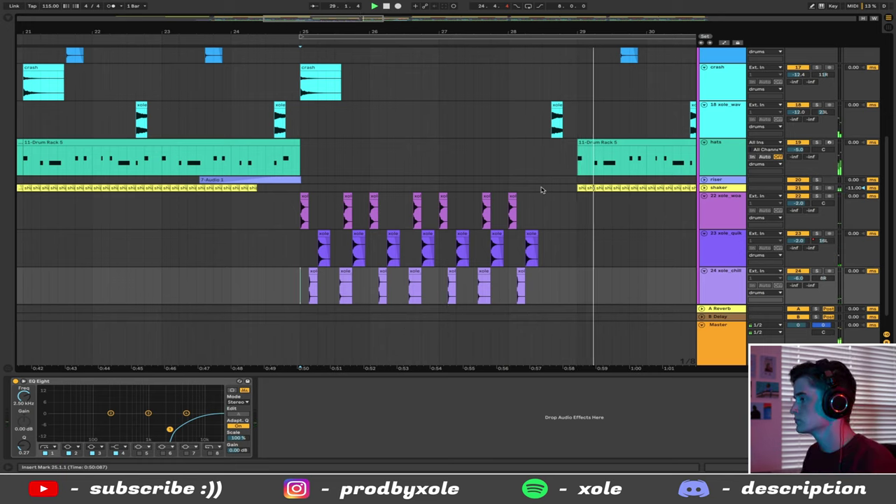
scroll(397, 173, down, 5)
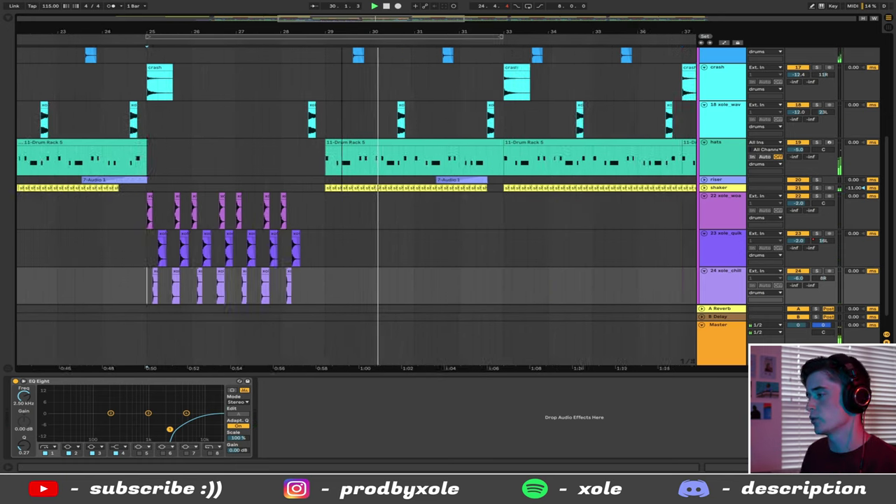
scroll(397, 173, up, 8)
scroll(397, 177, down, 7)
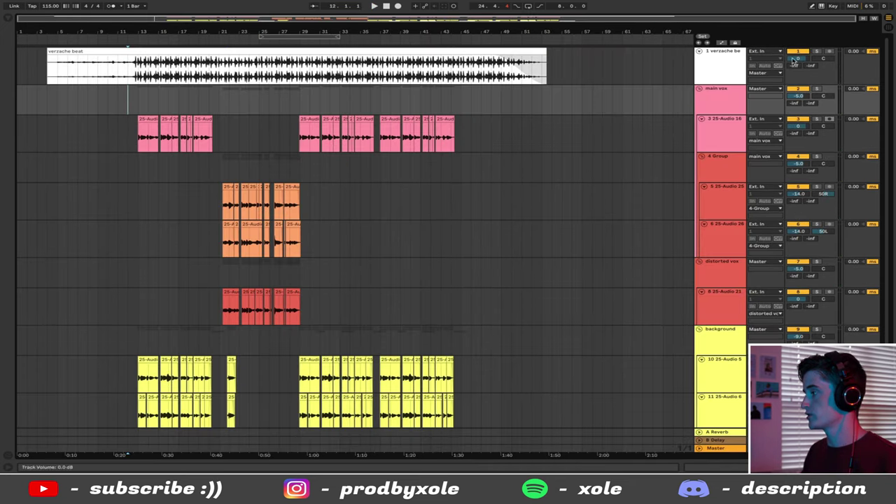
Step: In the vocal set, fold and deactivate the main vox, distorted vox and background groups
click(699, 89)
click(699, 97)
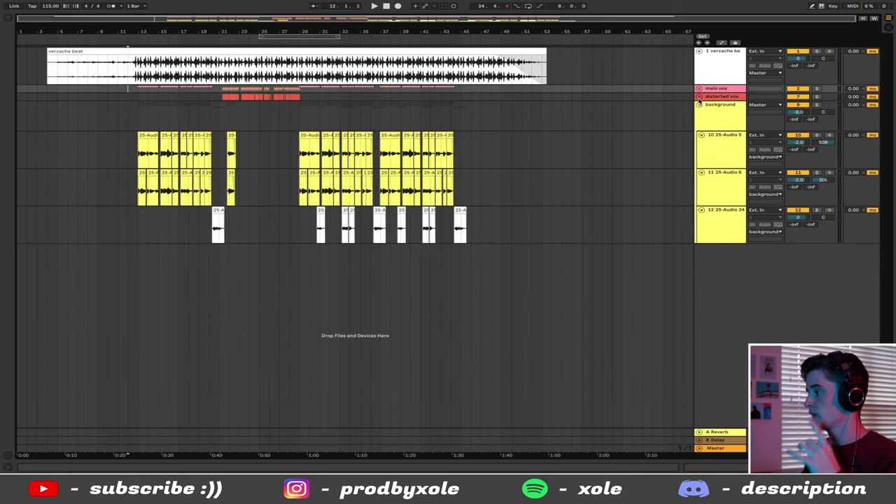
click(699, 104)
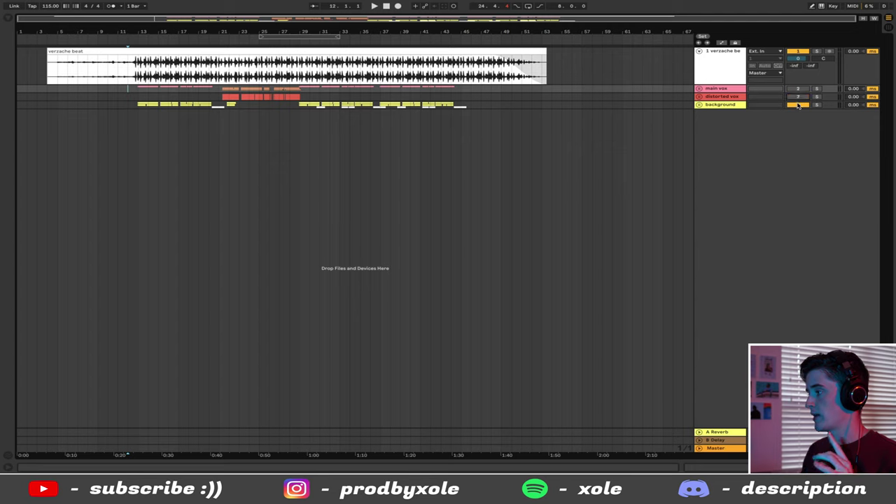
Step: Play the verzache beat from 19.1.1, and show the device chain of its track
click(200, 31)
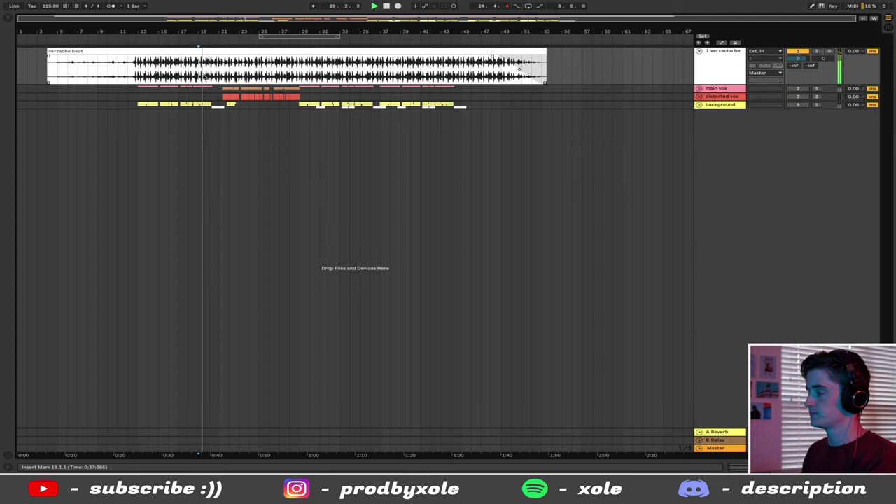
key(space)
drag(128, 63, 280, 64)
click(725, 67)
double_click(725, 66)
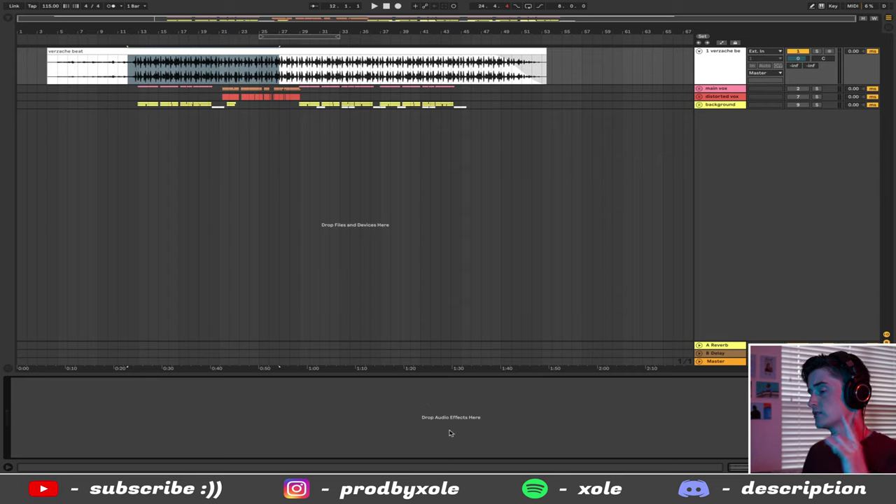
click(128, 72)
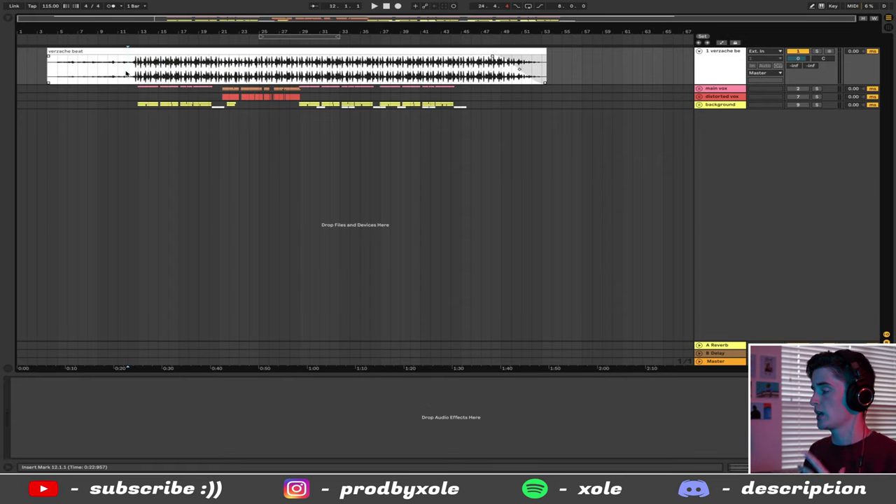
Step: Unfold the main vox group and view its effects, including the forest floor chain in the sauce rack
click(698, 90)
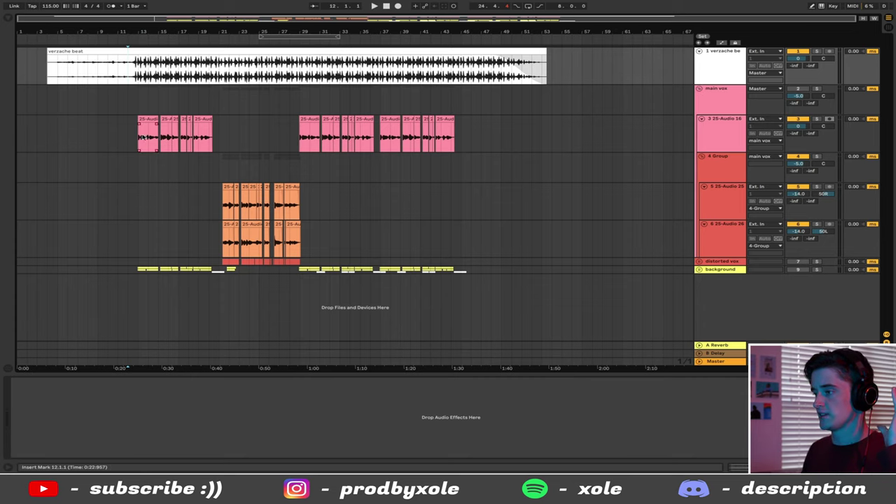
click(130, 134)
click(730, 104)
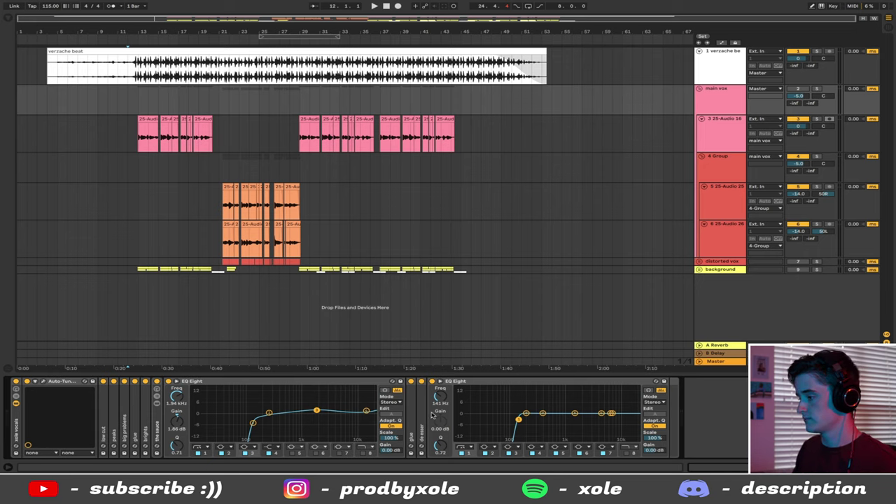
double_click(158, 419)
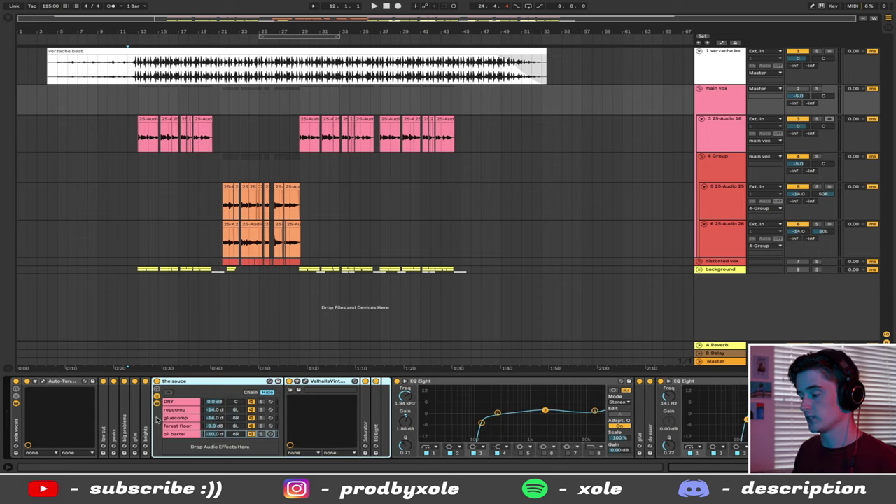
click(183, 426)
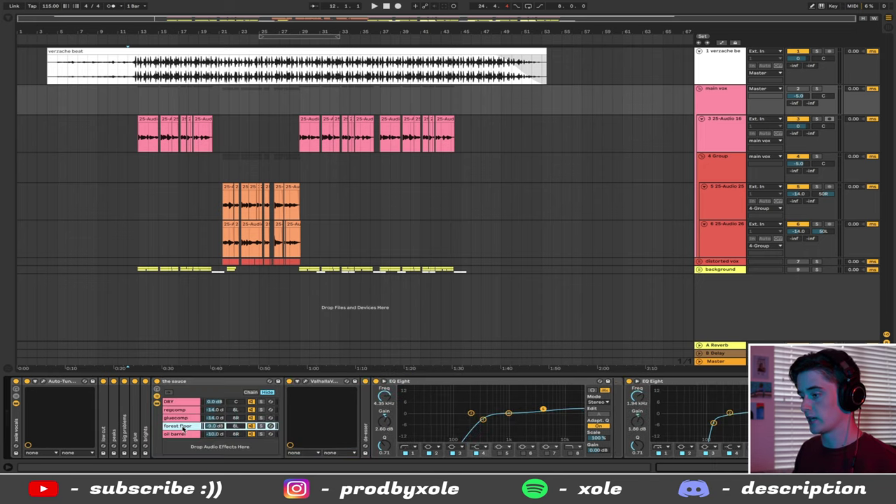
Step: Solo the main vox group with the sauce and xole vocals racks turned off, and play it from 12.4.1
click(157, 382)
drag(138, 31, 140, 98)
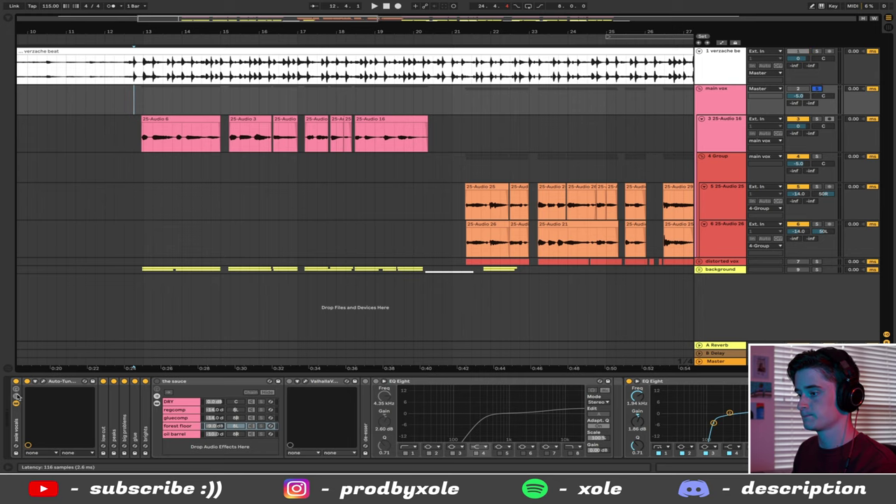
key(space)
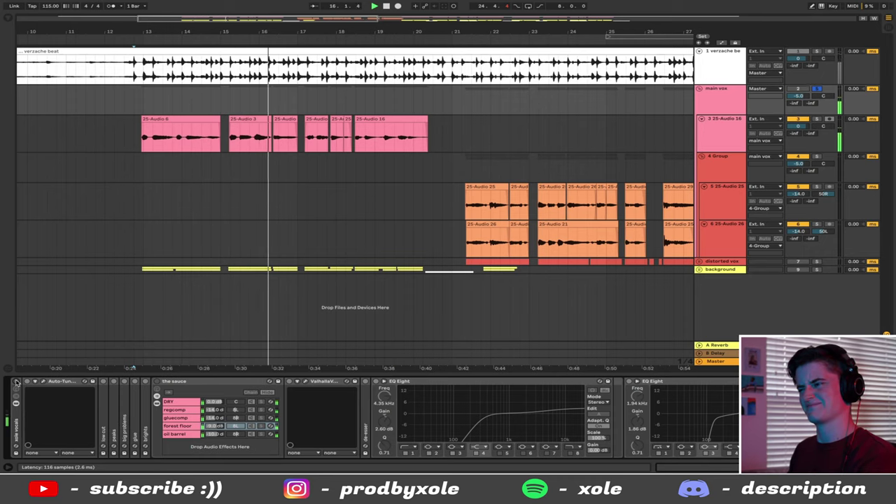
key(space)
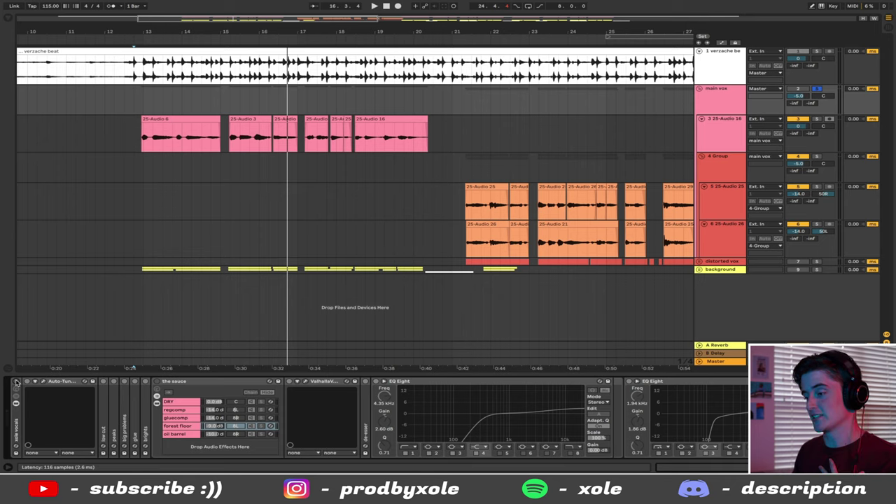
Step: Turn the xole vocals and sauce racks back on, play the vocals with effects, and unfold the de esser
click(16, 383)
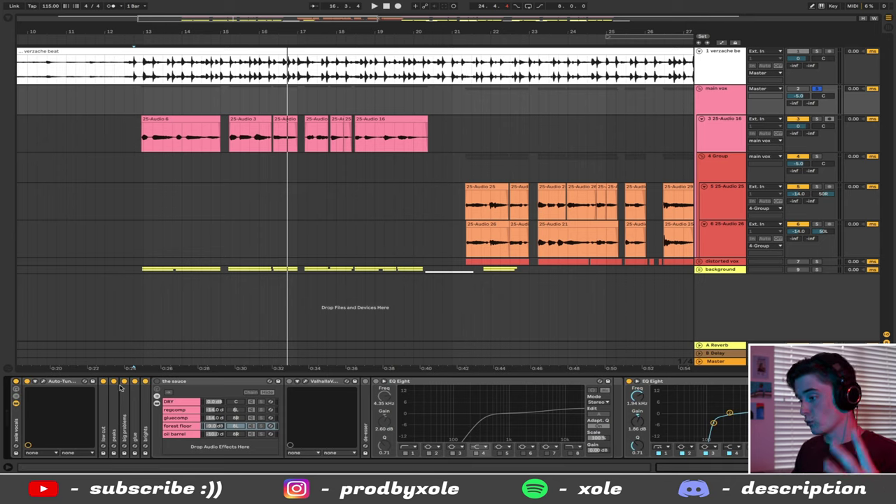
double_click(176, 382)
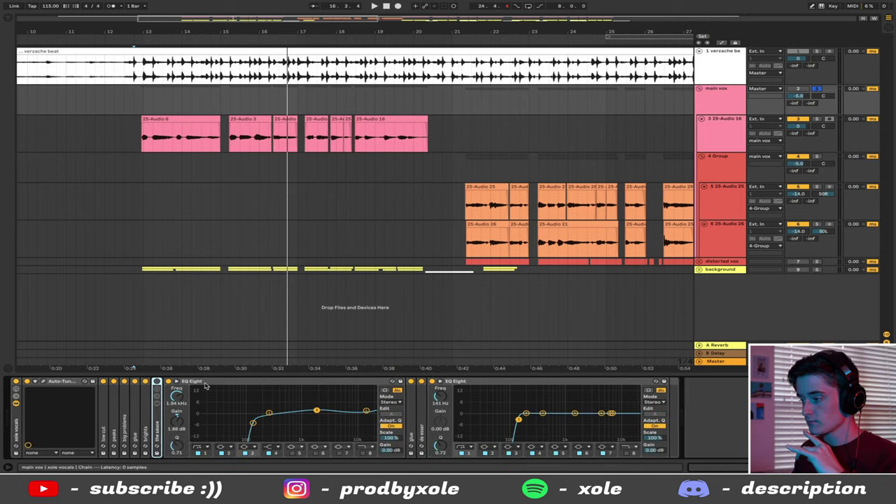
double_click(193, 381)
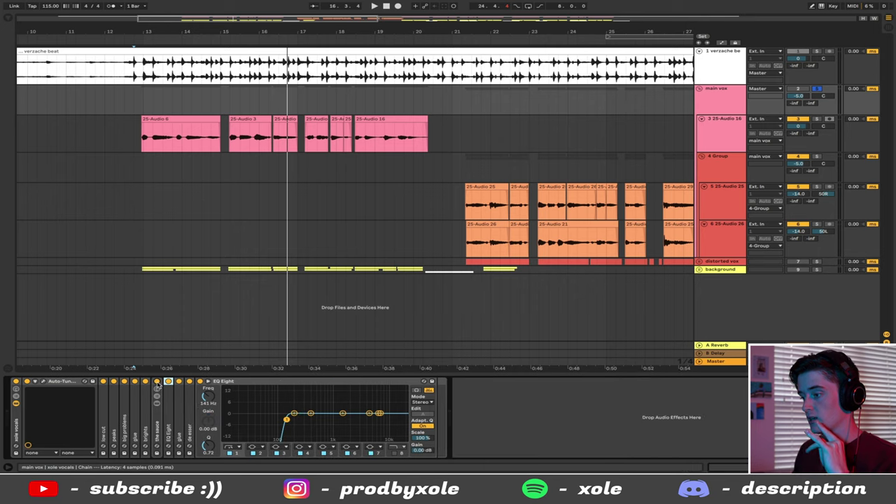
key(space)
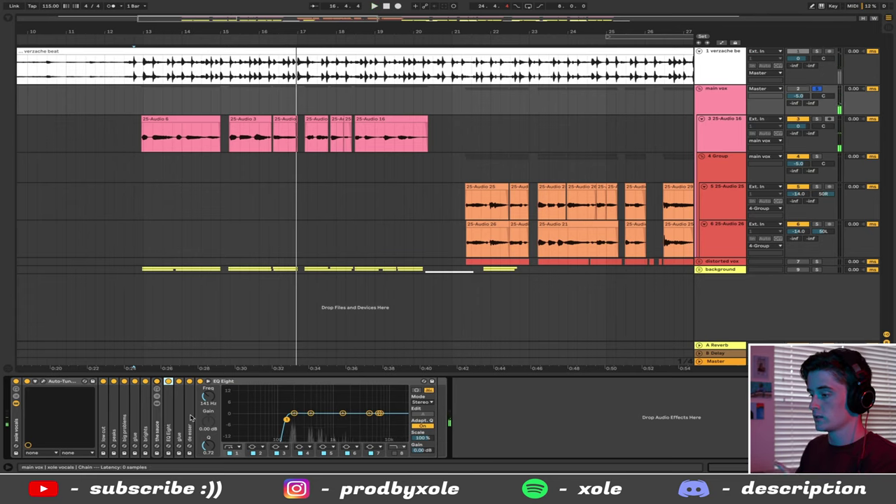
double_click(191, 418)
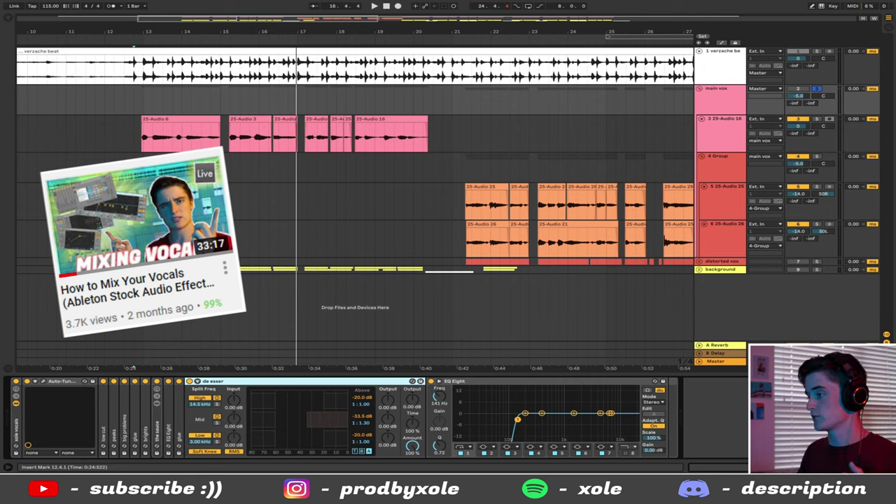
Step: Play the main vocals from 12.4.1 and unfold the background group
click(130, 133)
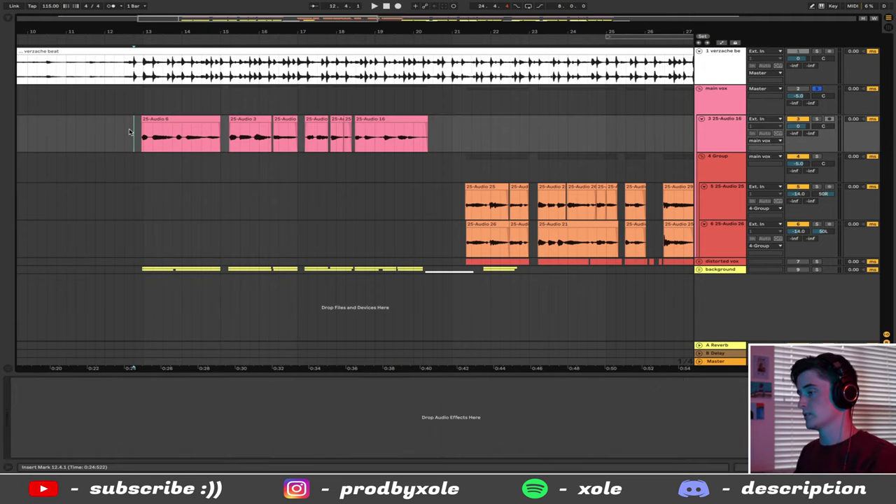
key(space)
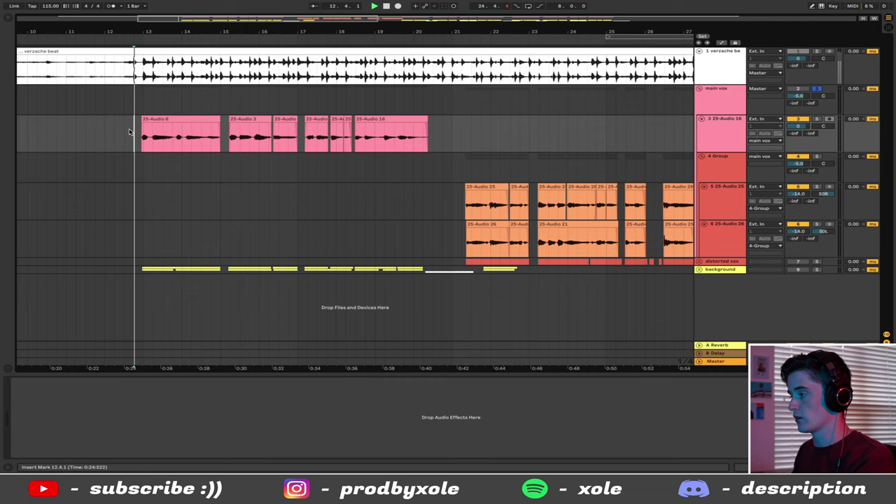
click(699, 270)
key(space)
Step: Show the background group's effects, and examine its rev rack with the ValhallaVintage reverb and its de esser
scroll(527, 259, down, 3)
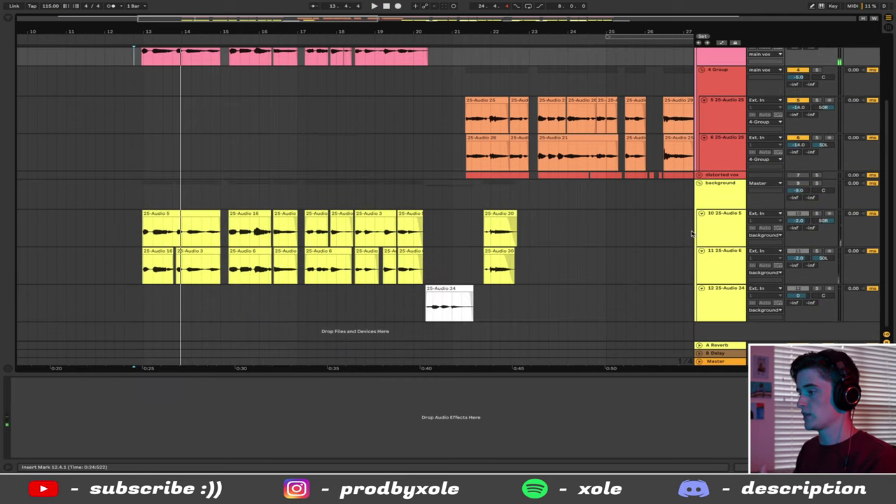
click(714, 203)
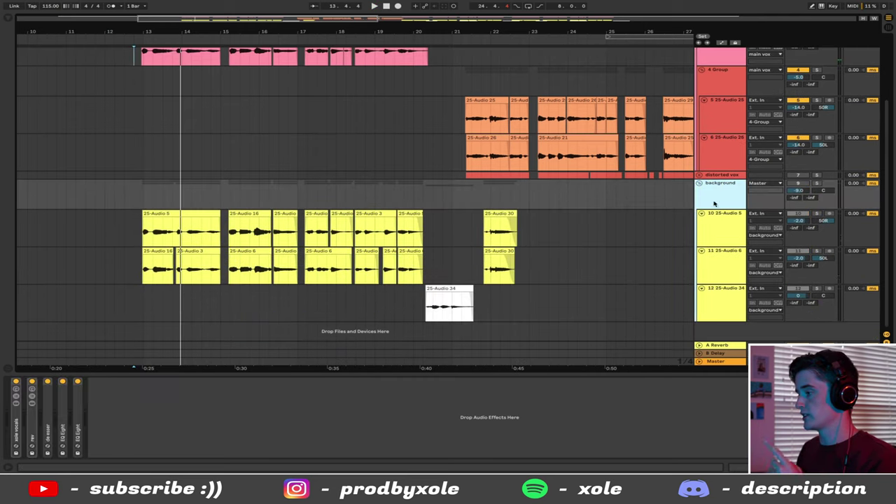
double_click(18, 420)
double_click(17, 420)
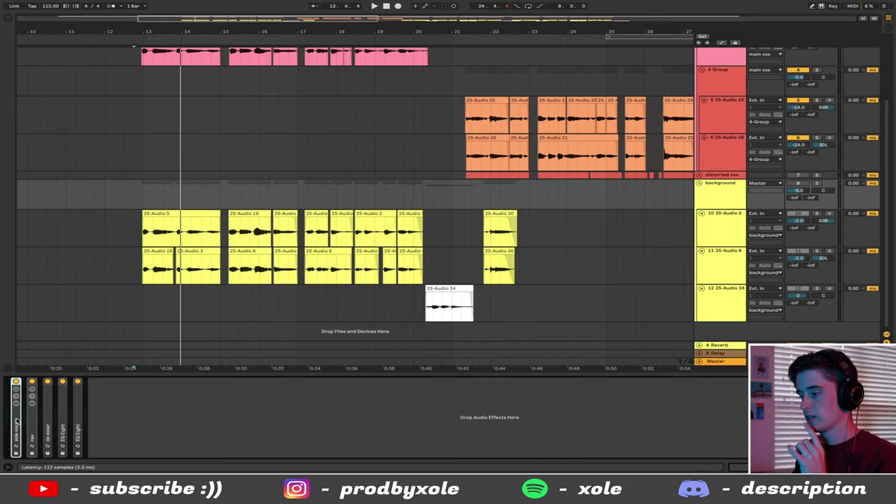
double_click(33, 422)
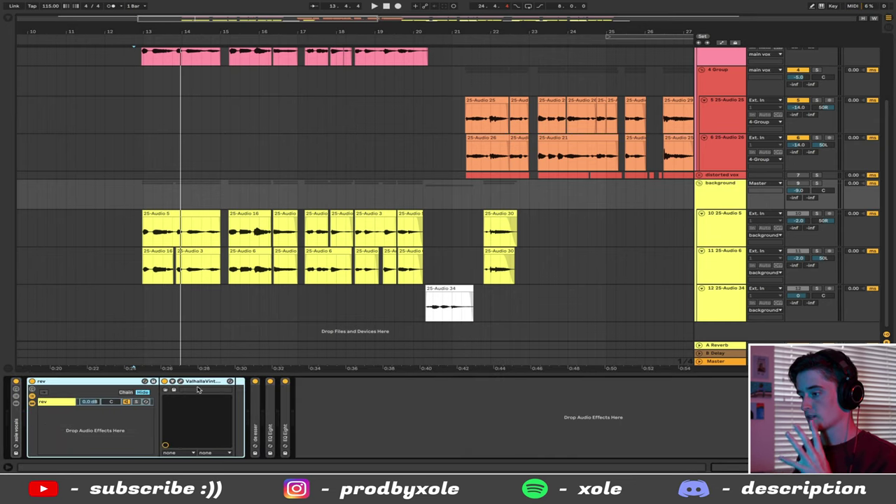
click(227, 406)
double_click(257, 417)
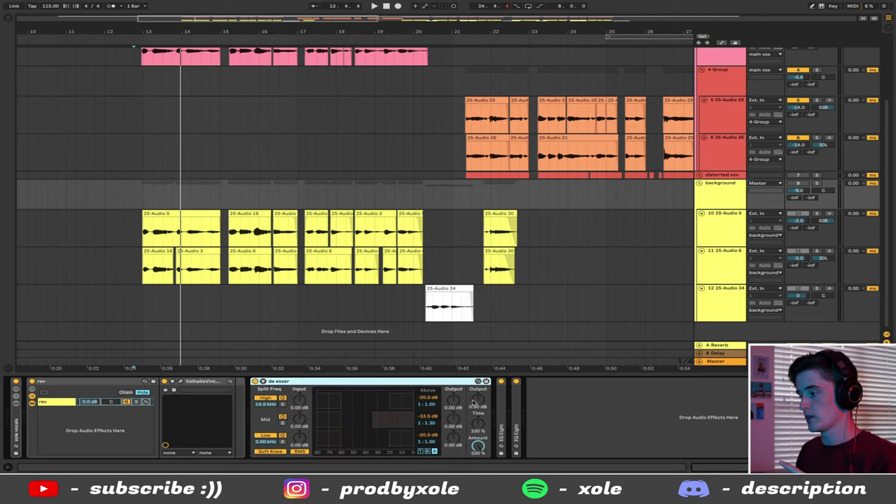
Step: Unfold the two EQ Eight devices in the background group's effects chain to examine their curves
double_click(501, 413)
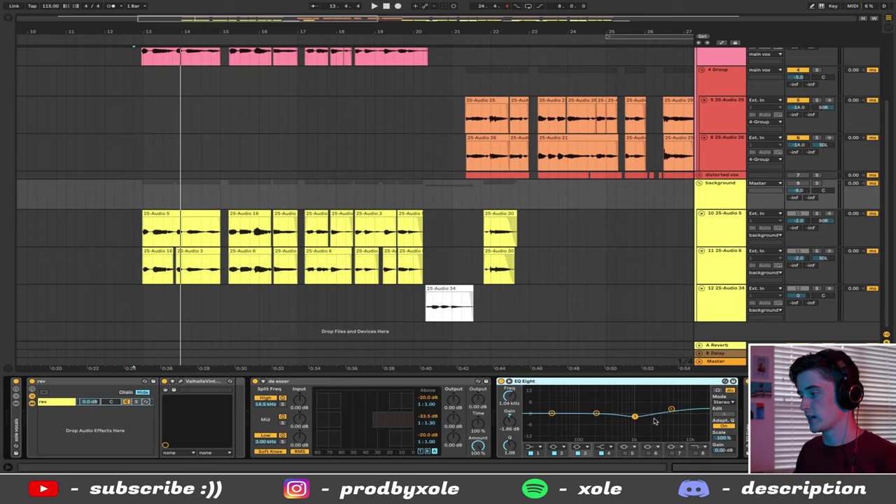
scroll(655, 211, up, 1)
click(770, 381)
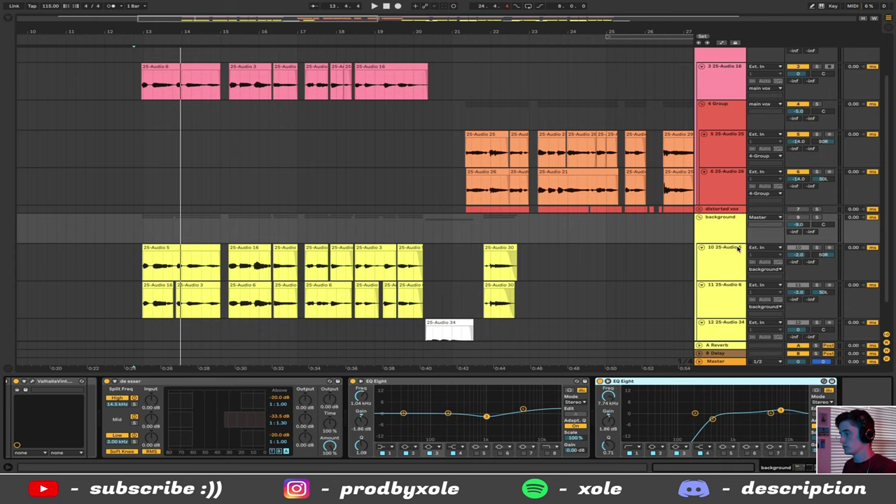
Step: Solo the background group, play it from 12.4.1, and solo the main vox group alongside it
click(798, 218)
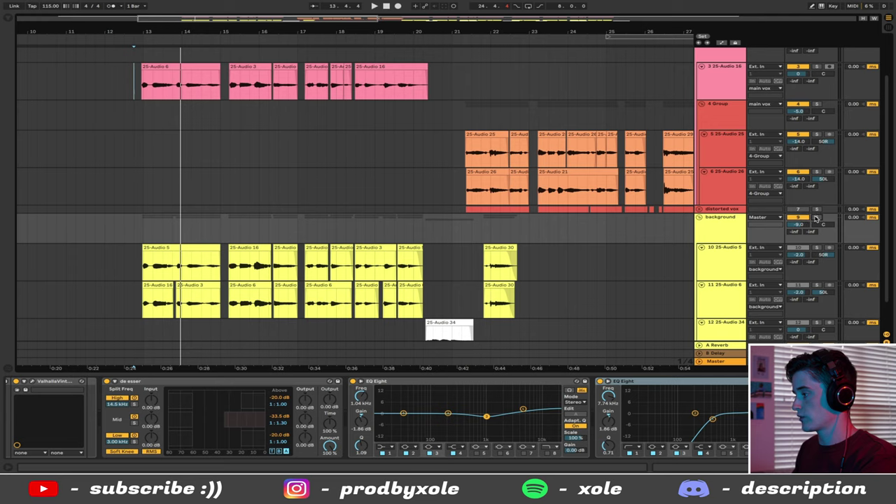
scroll(705, 238, down, 1)
key(space)
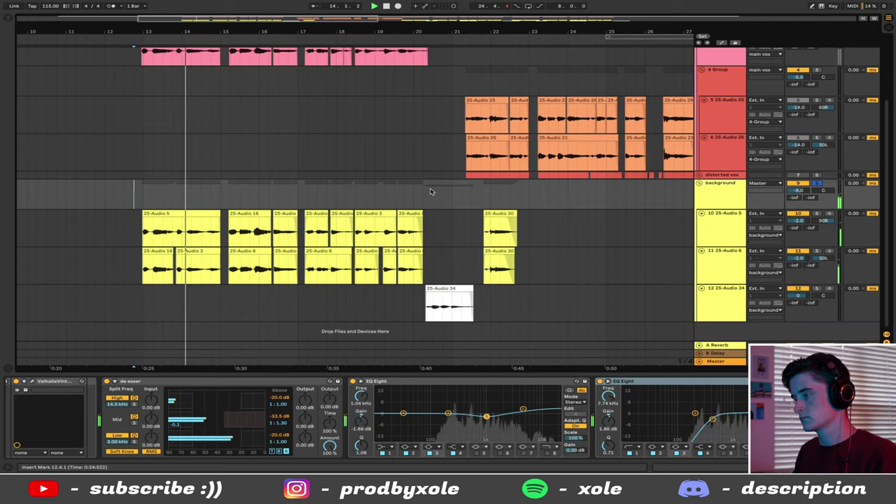
scroll(543, 186, up, 3)
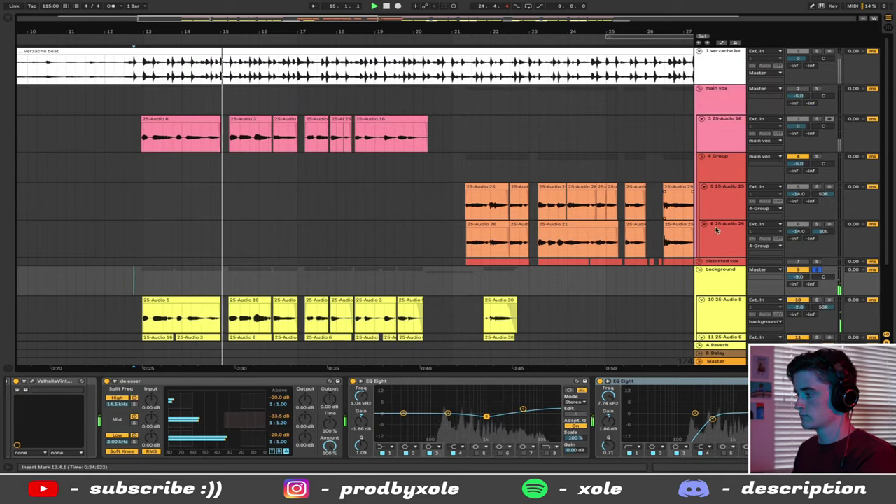
click(817, 89)
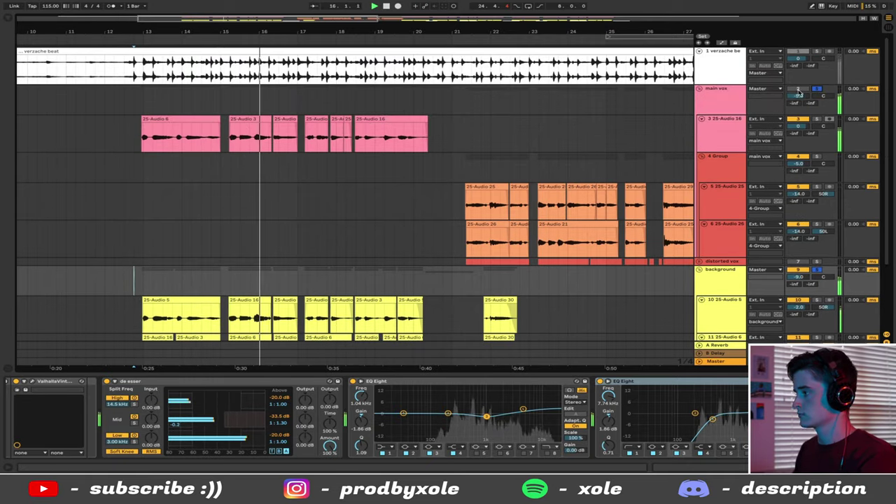
scroll(504, 182, down, 3)
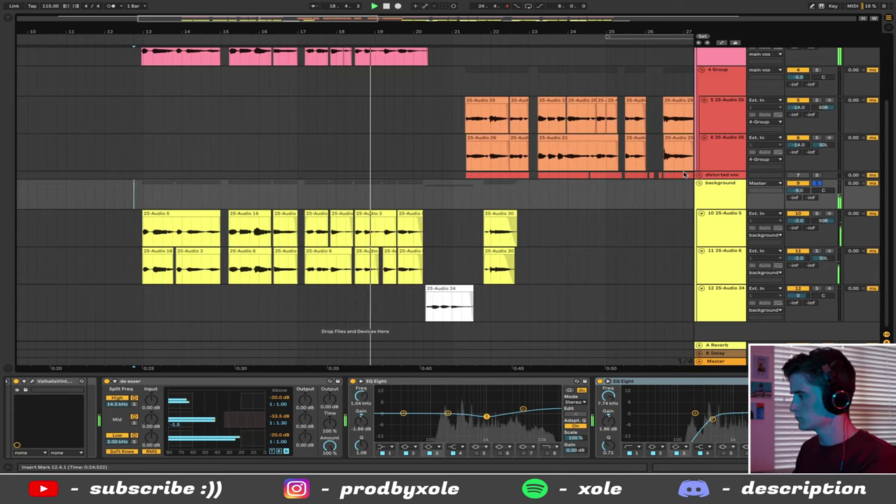
drag(555, 31, 412, 31)
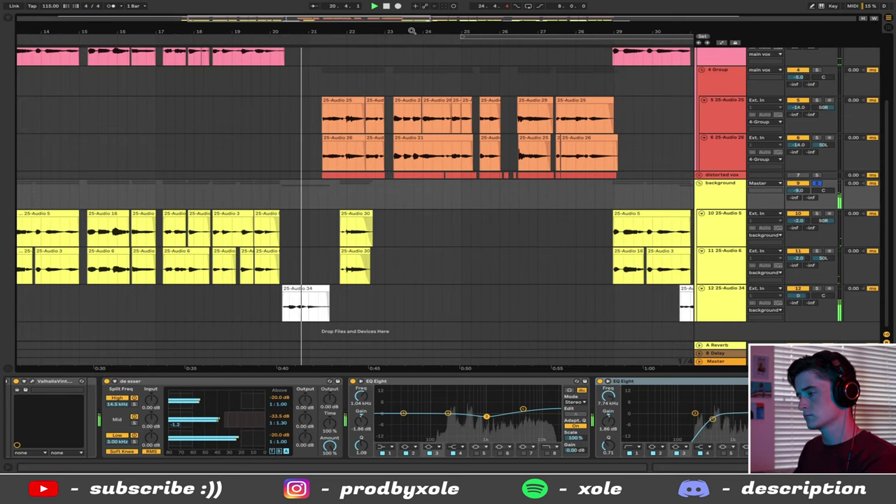
Step: Unfold the distorted vox group and look through its effects chain
click(699, 174)
click(711, 195)
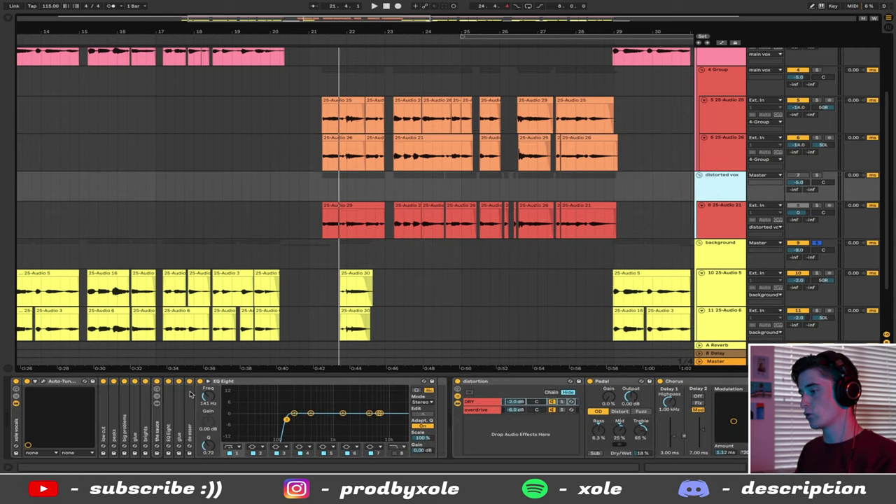
scroll(15, 425, right, 5)
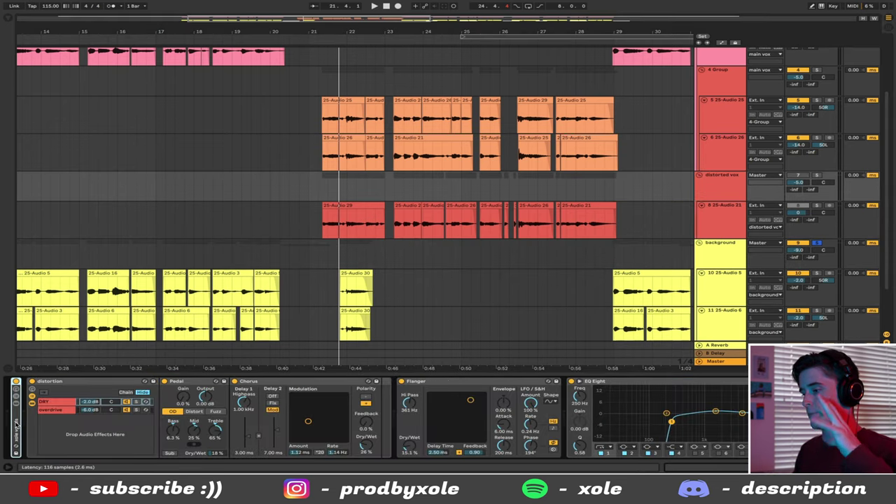
Step: Fold and turn off the distorted vox group's distortion rack, Flanger and EQ Eight, leaving the xole vocals rack unfolded
double_click(56, 383)
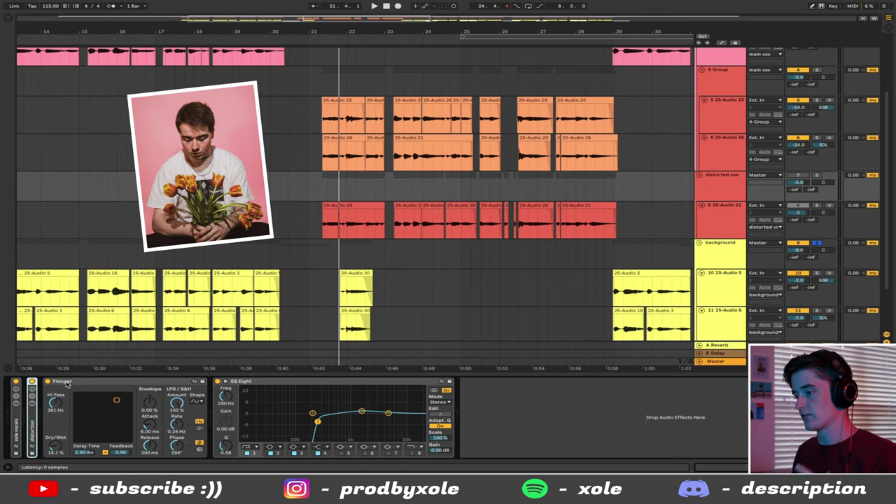
double_click(68, 384)
double_click(85, 384)
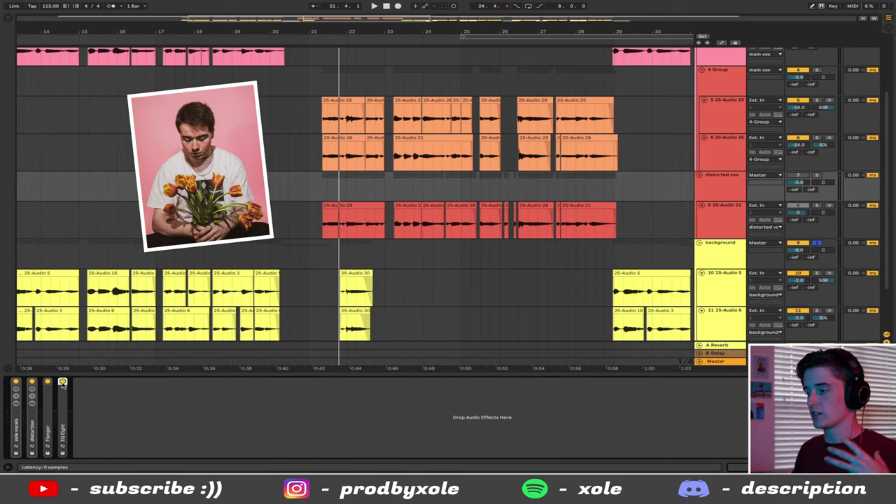
click(62, 383)
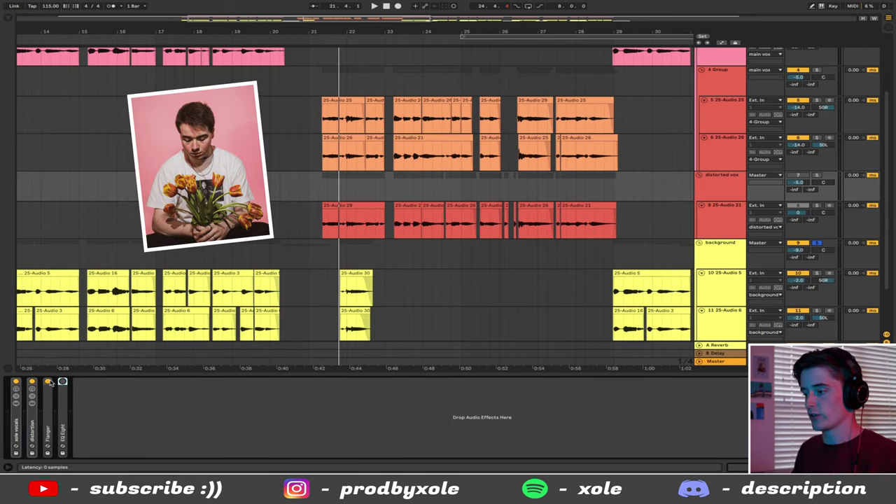
double_click(17, 420)
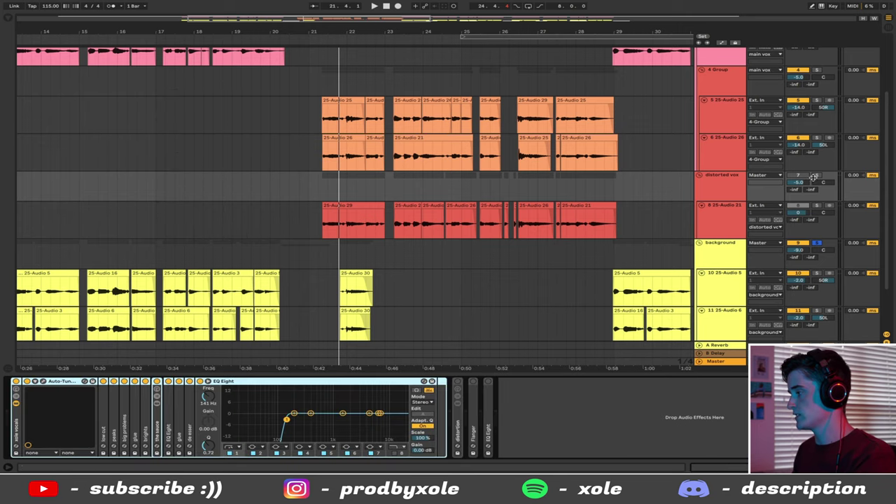
Step: Solo the distorted vox group and play it from 21.2.1 with only the xole vocals rack on
click(799, 205)
click(317, 190)
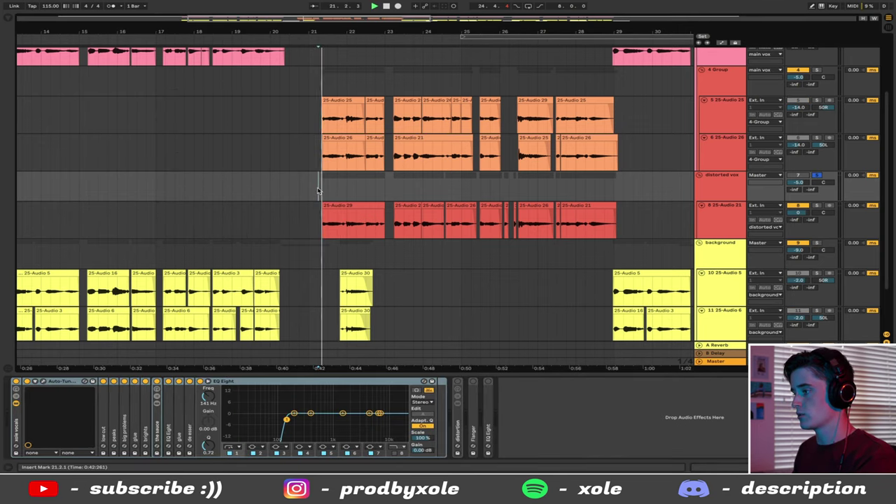
key(space)
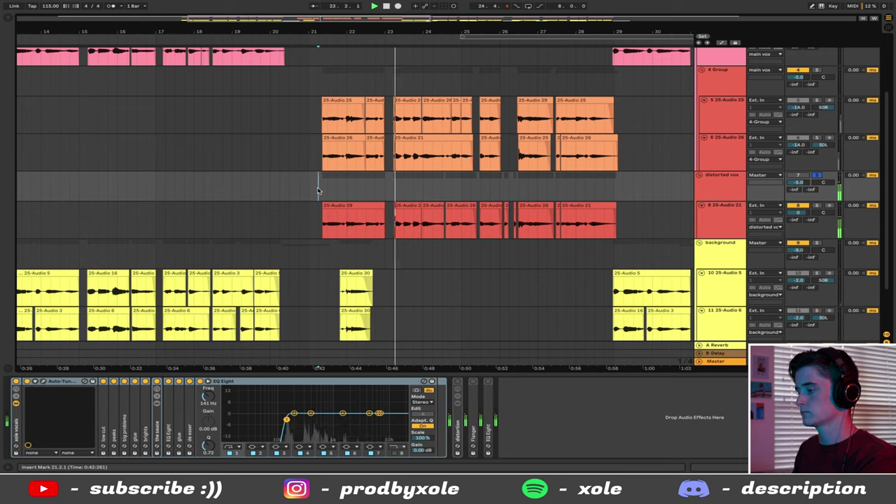
key(space)
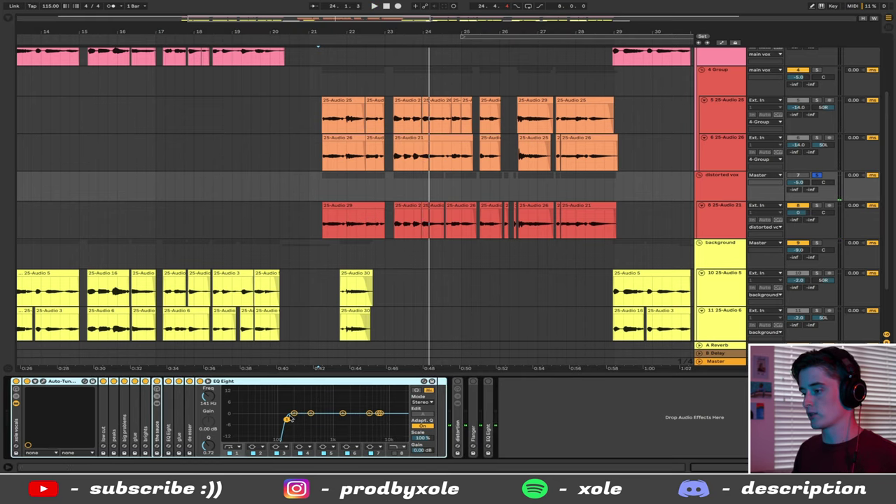
Step: Turn on and unfold the distortion rack, mute its overdrive chain, and show the DRY chain's devices
double_click(457, 424)
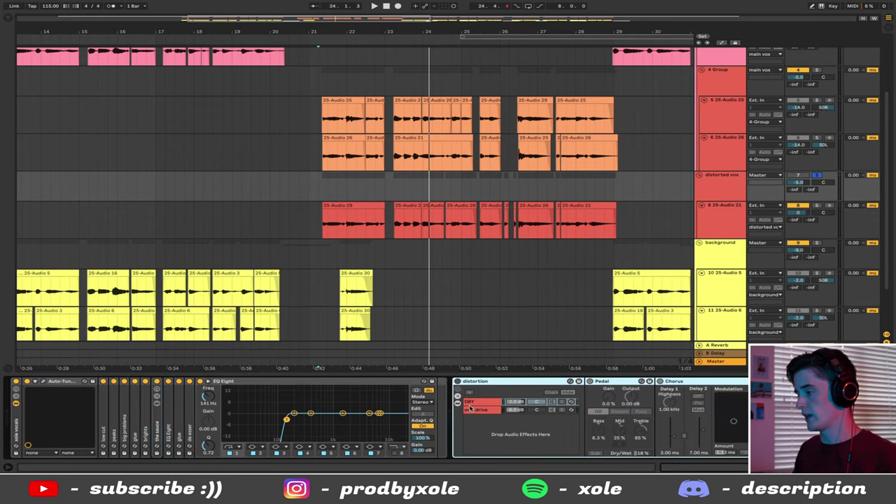
click(474, 403)
click(482, 411)
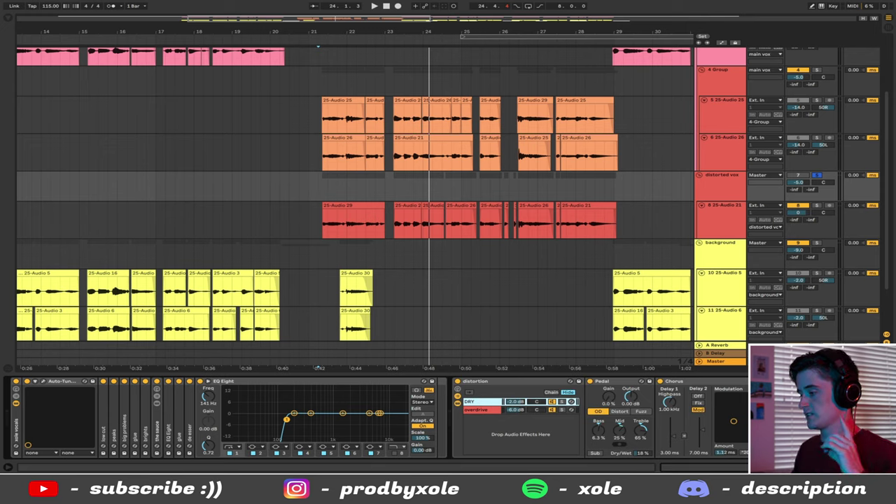
scroll(448, 421, right, 1)
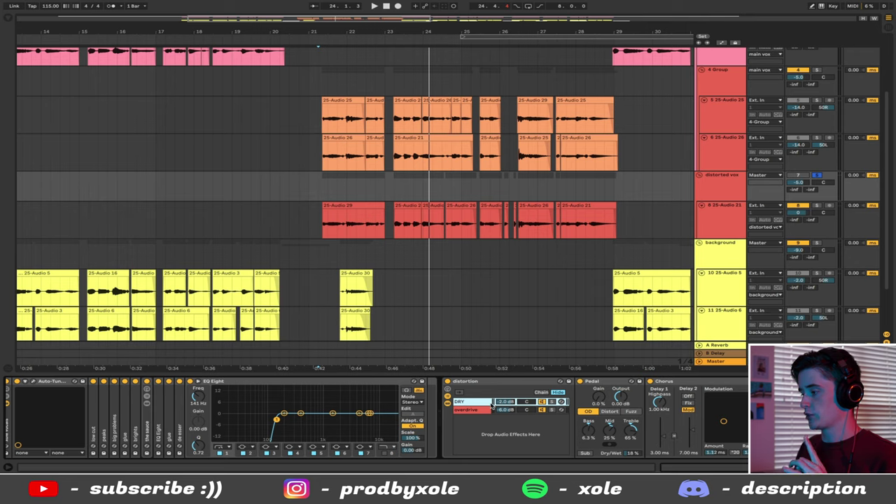
click(544, 412)
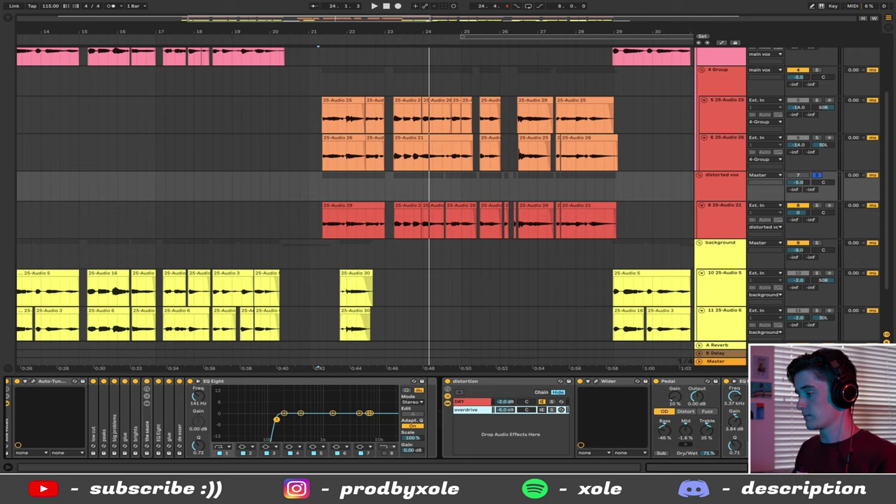
scroll(378, 420, right, 5)
click(317, 403)
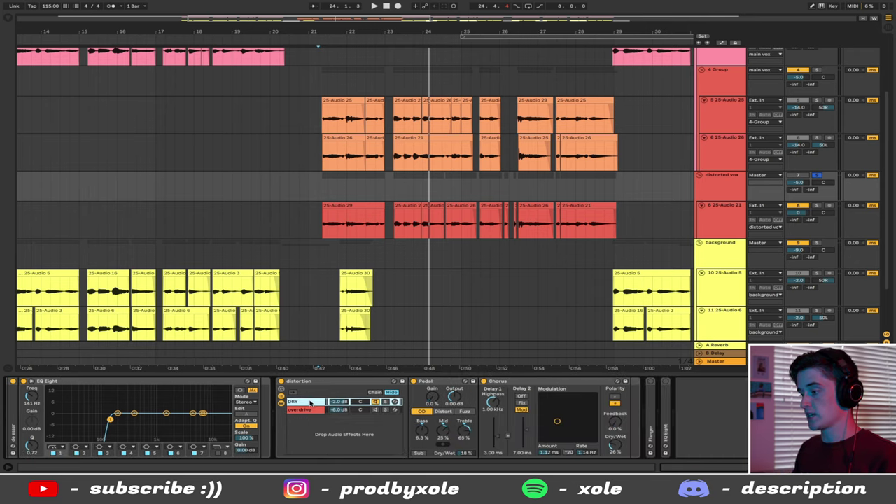
Step: Fold the DRY chain's Pedal and Chorus, and play the distorted vocals with the Chorus off and back on
click(450, 383)
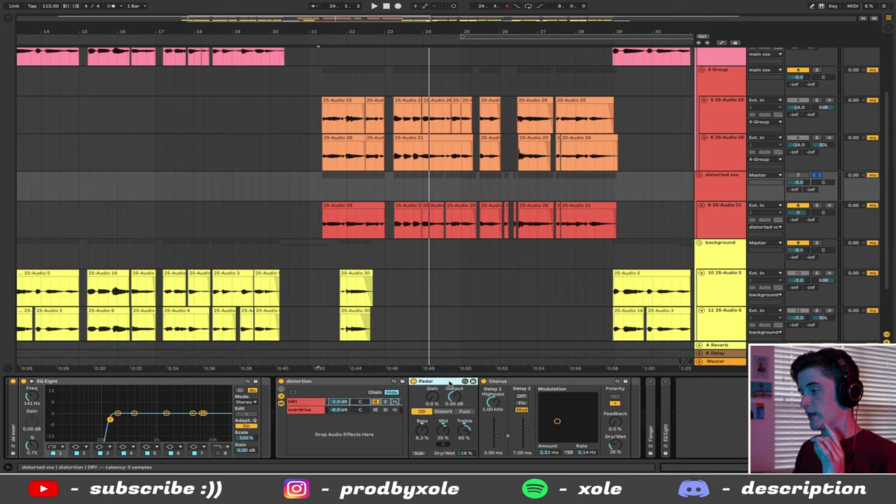
click(543, 382)
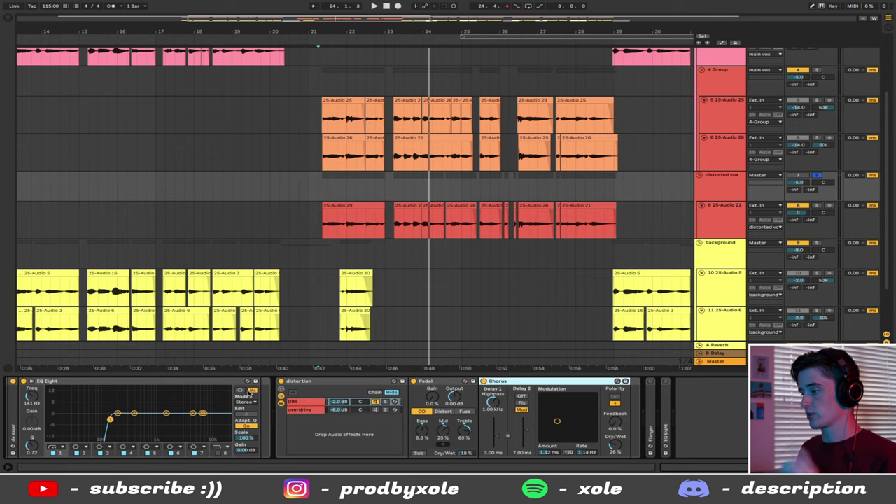
double_click(423, 382)
double_click(425, 383)
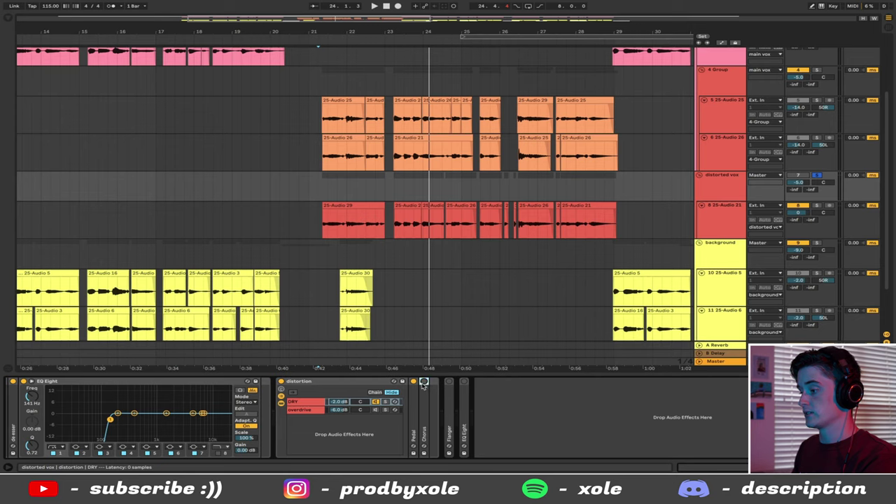
key(space)
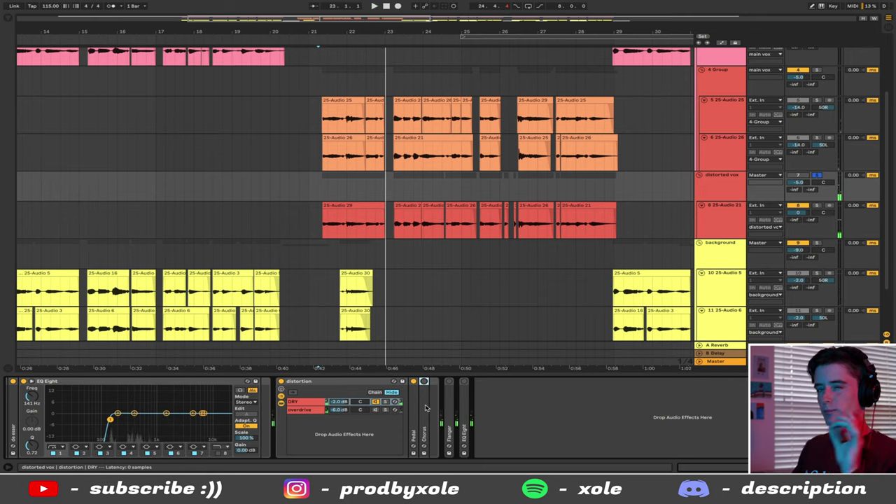
double_click(425, 409)
key(space)
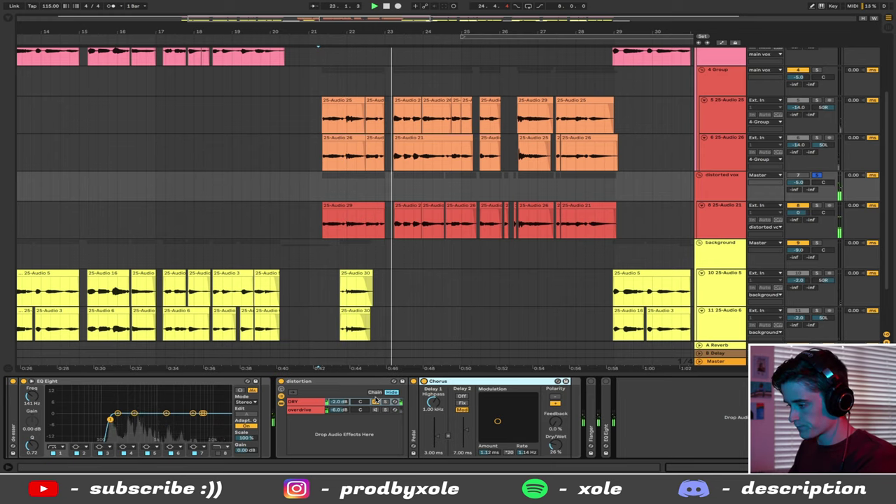
Step: Mute the DRY chain, activate the overdrive chain, and play the distorted vocals through it from 21.2.1
click(308, 410)
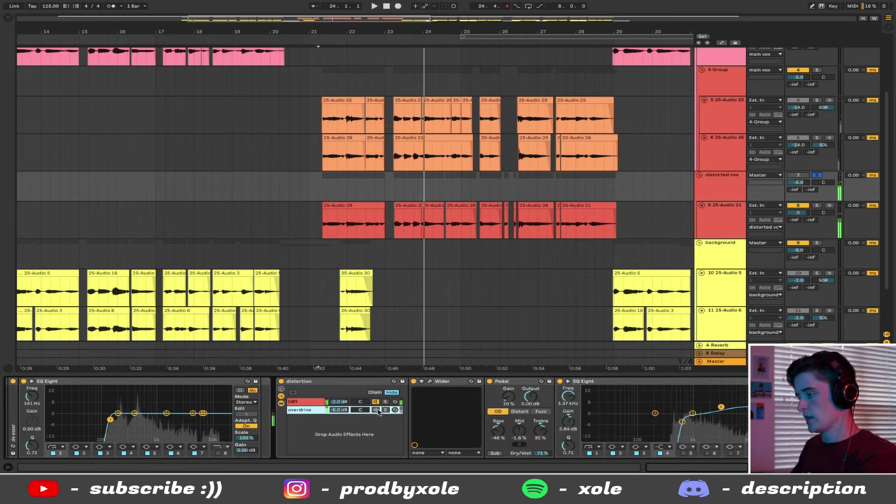
click(376, 403)
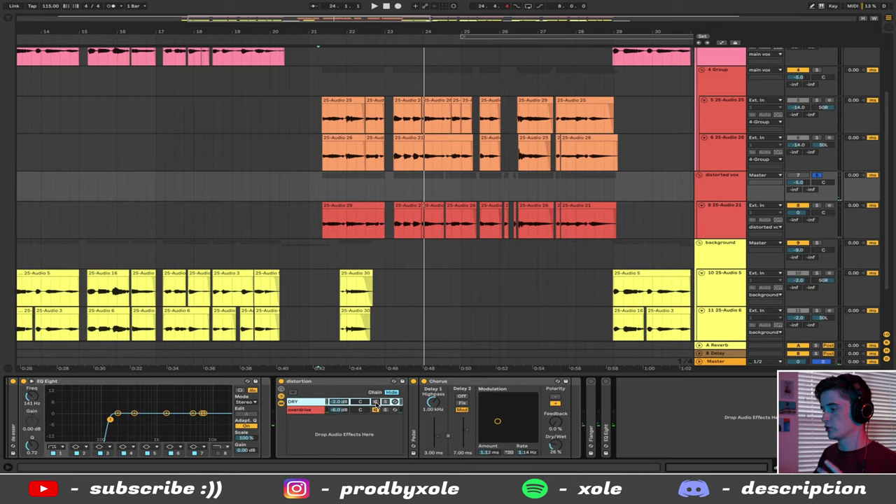
click(315, 411)
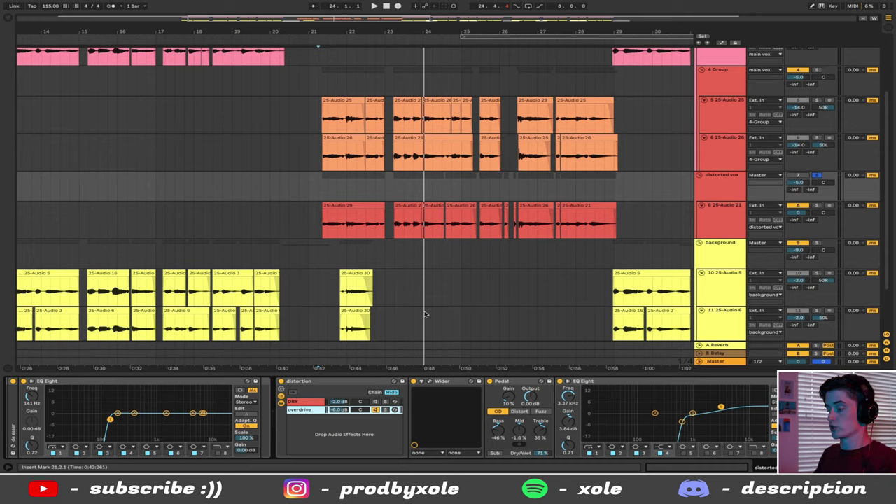
key(space)
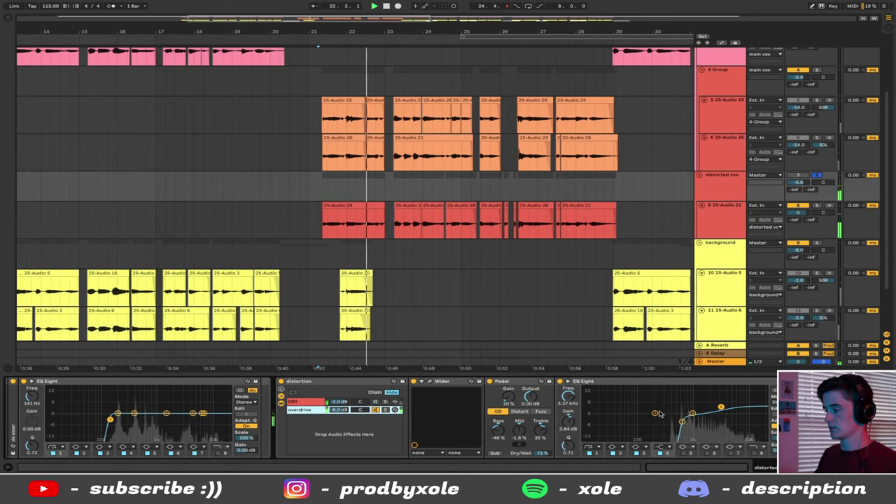
key(space)
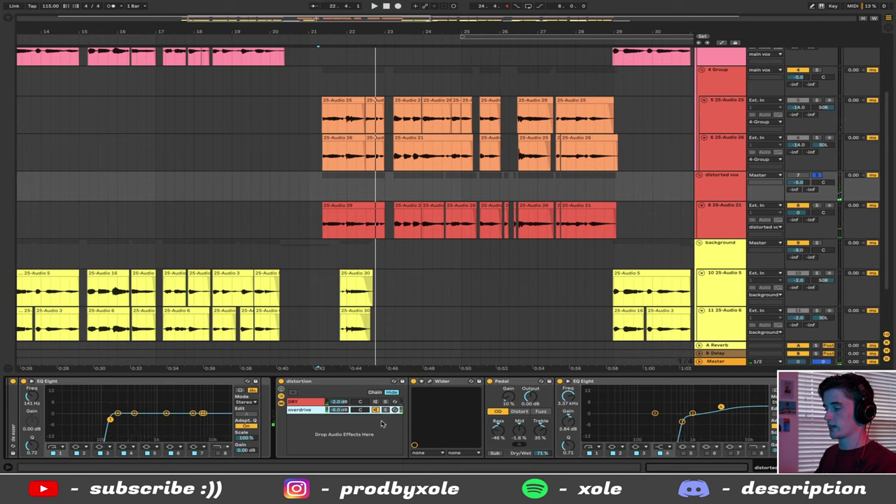
Step: Reactivate the DRY chain, play both distortion chains together, then fold the distortion rack and turn on and unfold the Flanger
click(375, 402)
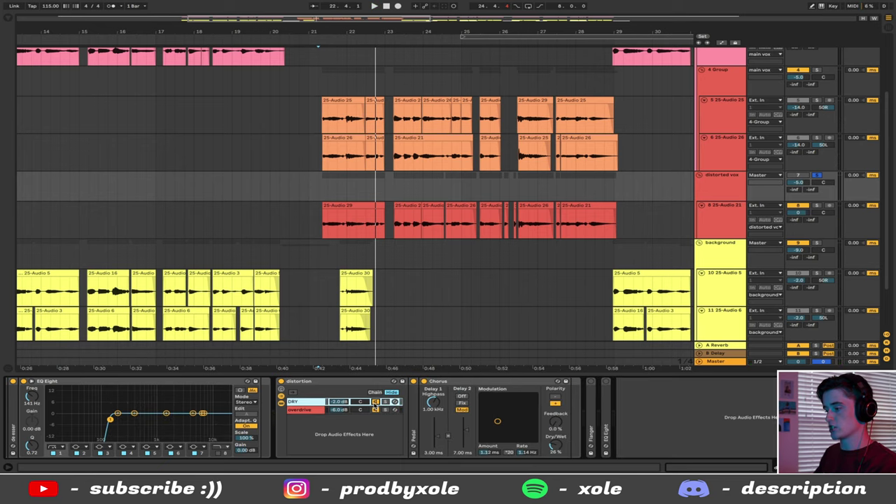
key(space)
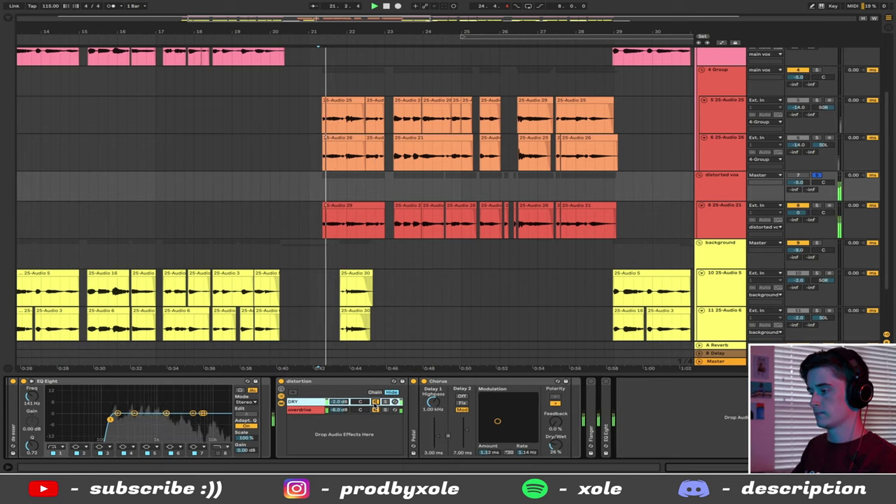
double_click(324, 385)
key(space)
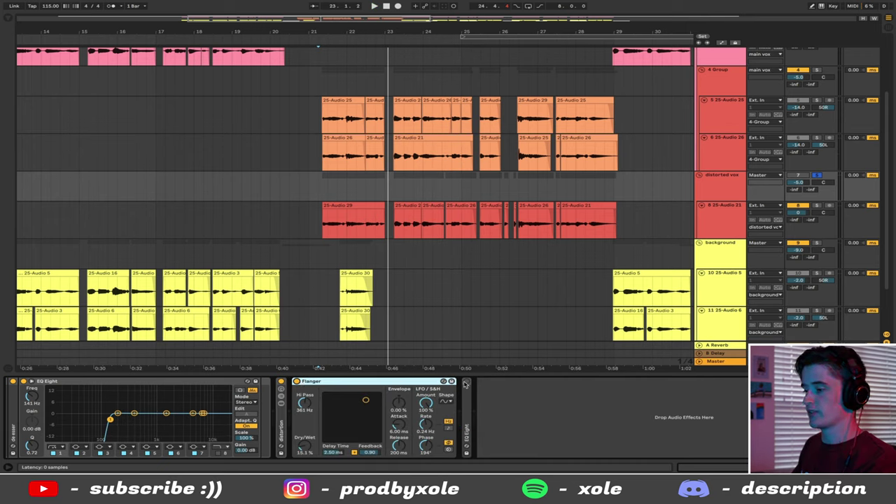
Step: Unfold the EQ Eight that follows the Flanger and continue playing the distorted vocals through it
double_click(467, 386)
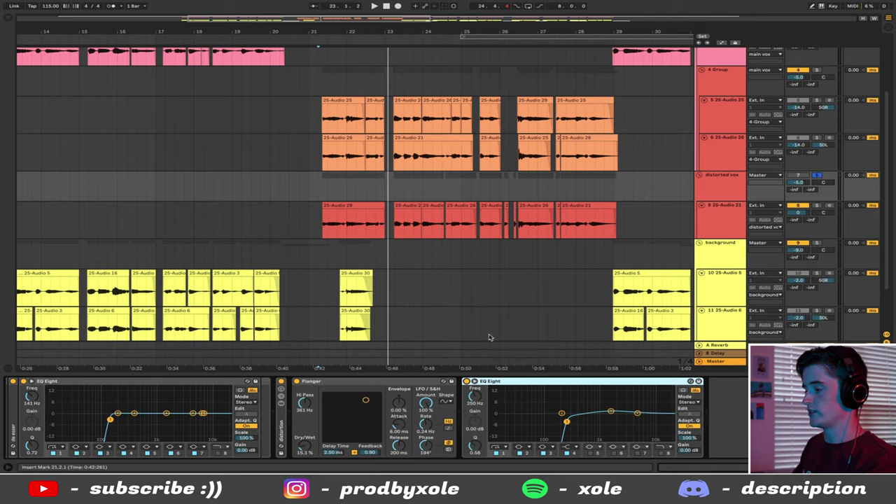
key(space)
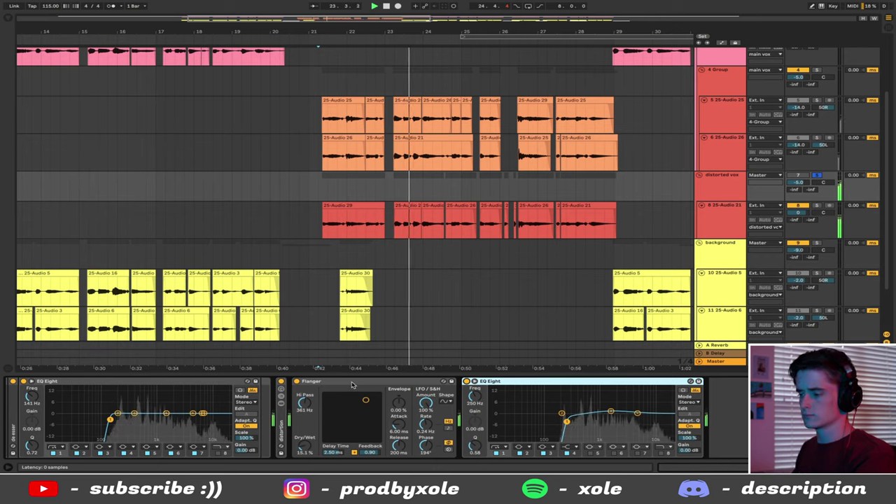
key(space)
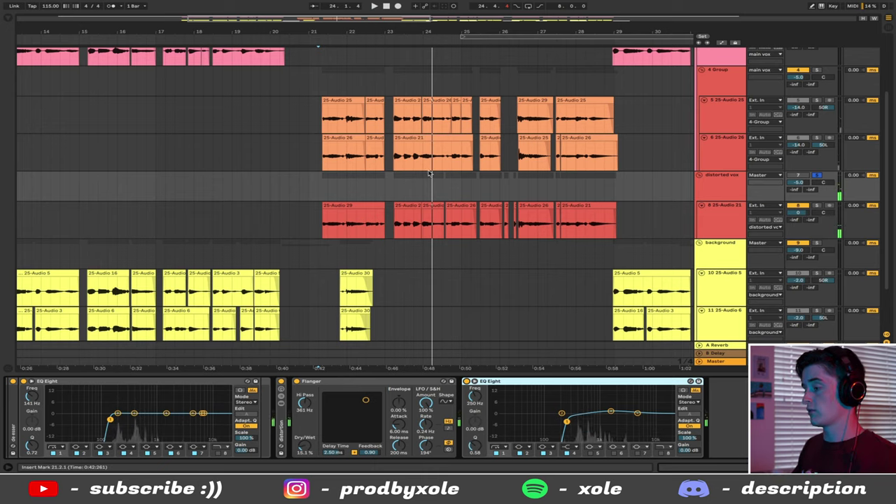
Step: Show the background group's effects, then select the 25-Audio 25 and 25-Audio 26 tracks inside the 4 Group
scroll(575, 143, up, 1)
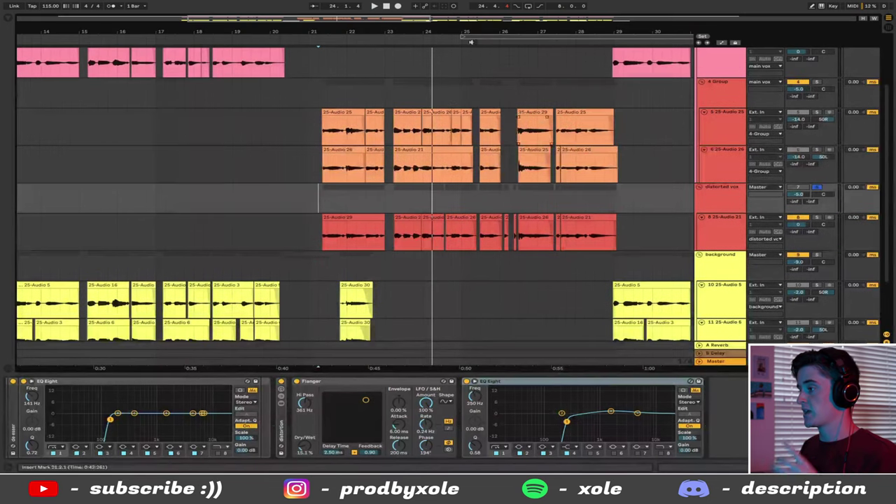
drag(533, 32, 493, 31)
scroll(417, 194, down, 3)
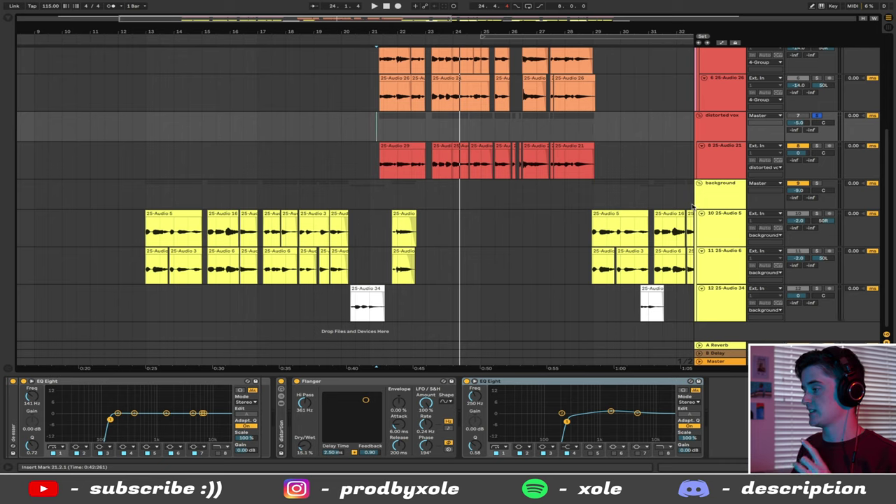
click(720, 205)
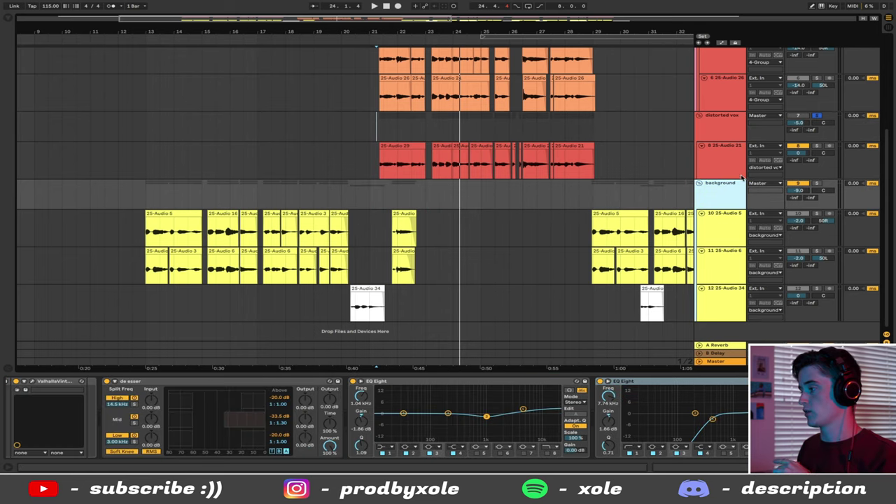
scroll(744, 179, up, 3)
click(724, 133)
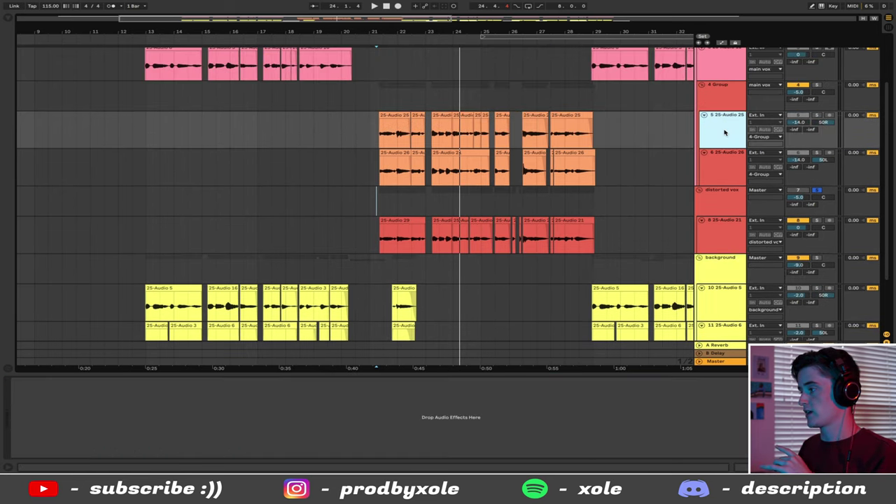
click(720, 181)
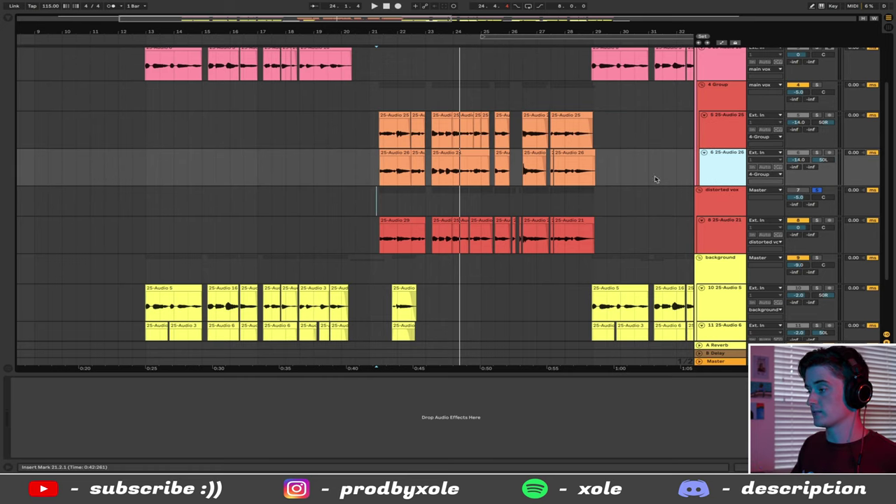
Step: Mark 21.1.1 to 28.3.1 across the 25-Audio 5 and 25-Audio 6 background tracks, then place the insert mark at 21.3.1
scroll(628, 167, down, 3)
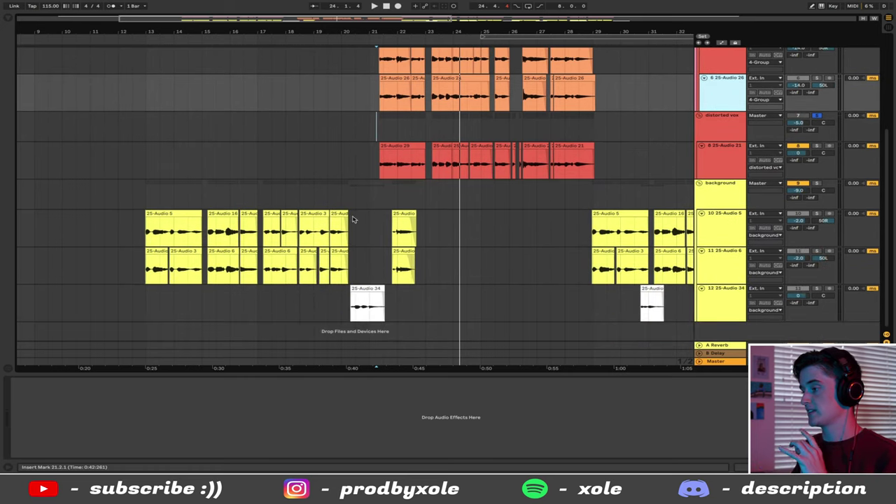
drag(370, 217, 579, 275)
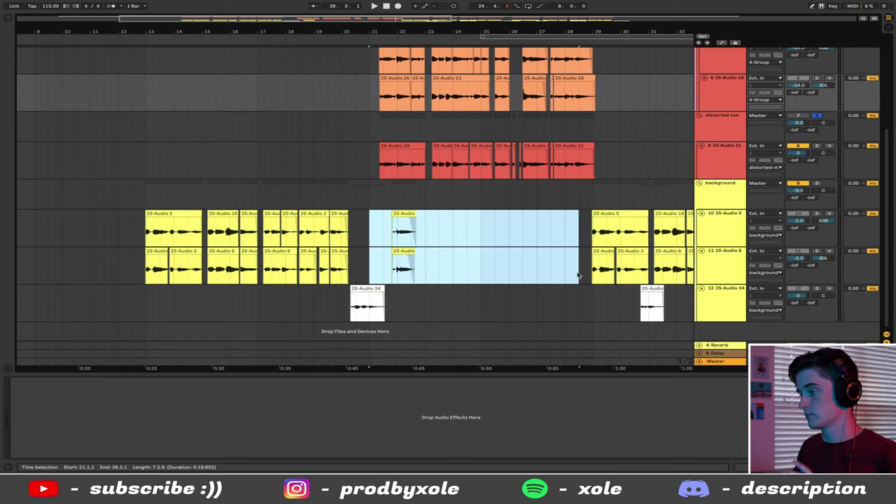
click(384, 230)
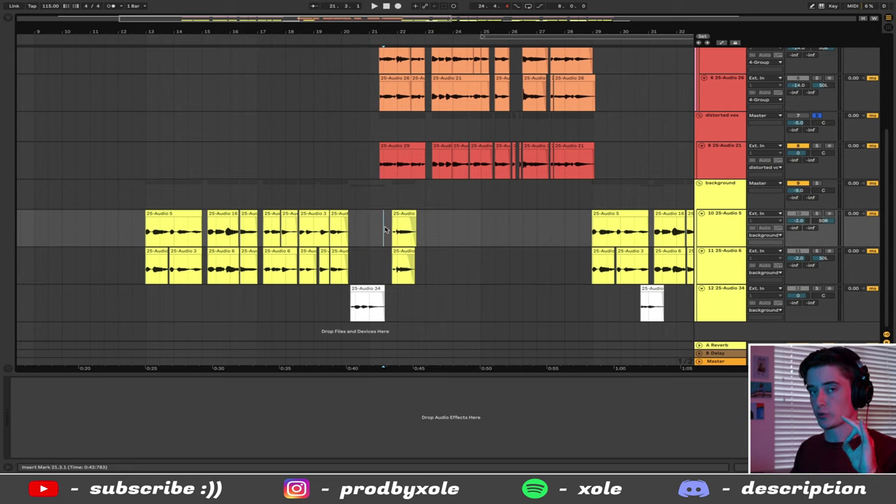
Step: Solo the main vox group, play the 4 Group vocals from 21.1.1, and select the group's Chorus
scroll(385, 204, up, 3)
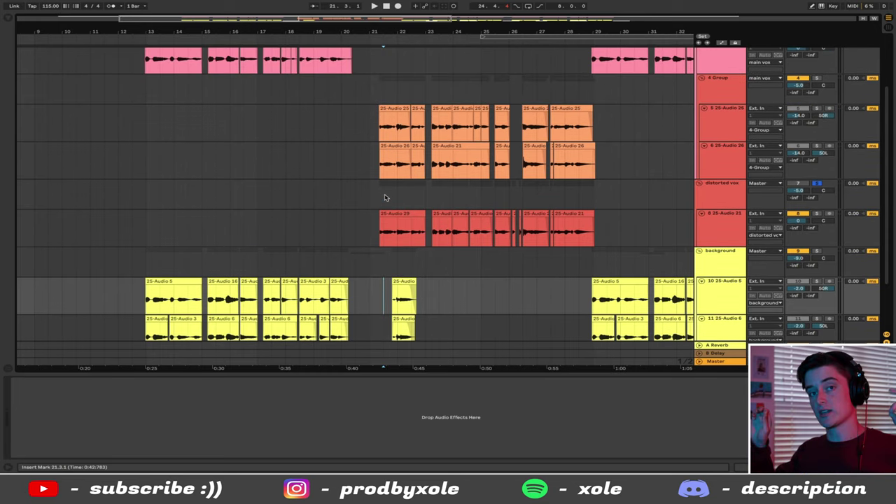
scroll(383, 198, up, 3)
click(341, 201)
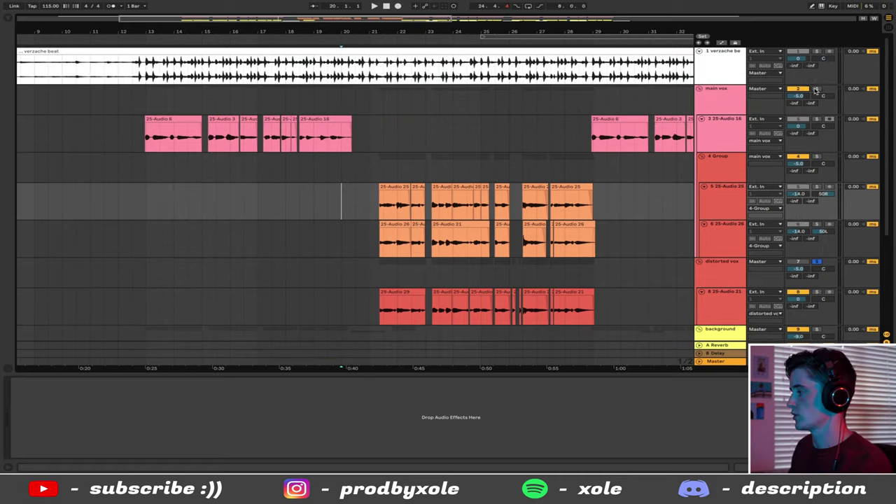
click(371, 165)
key(space)
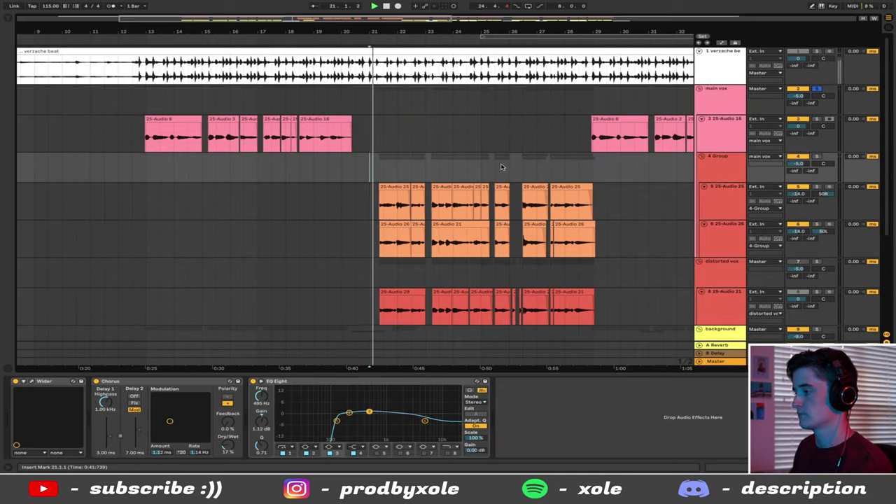
click(734, 167)
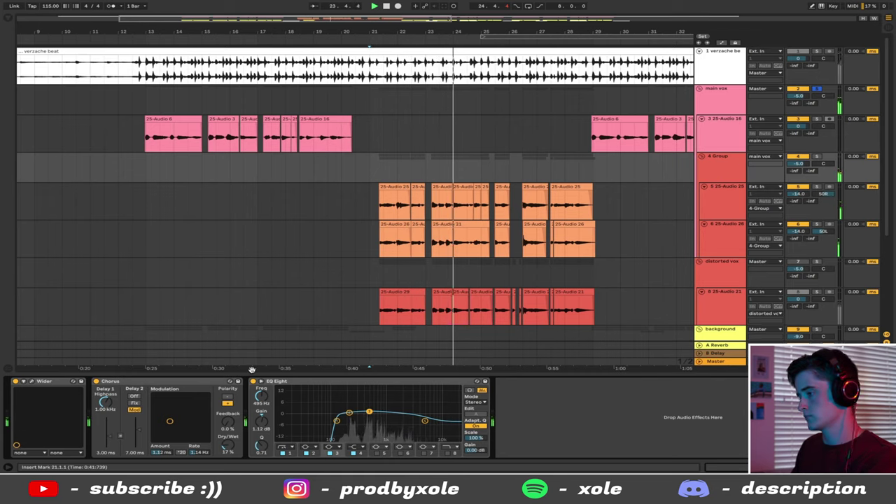
click(145, 382)
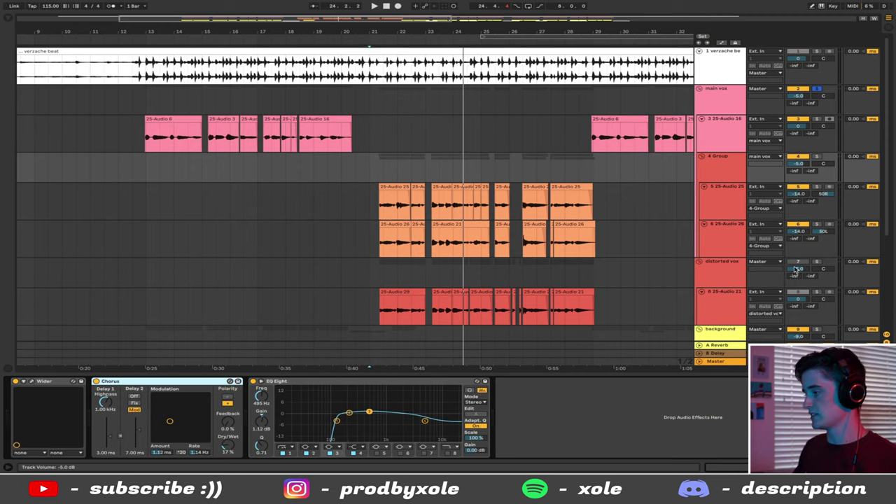
Step: Unfold the distorted vox group's distortion rack and play the group soloed together with main vox from 21.1.1
click(734, 275)
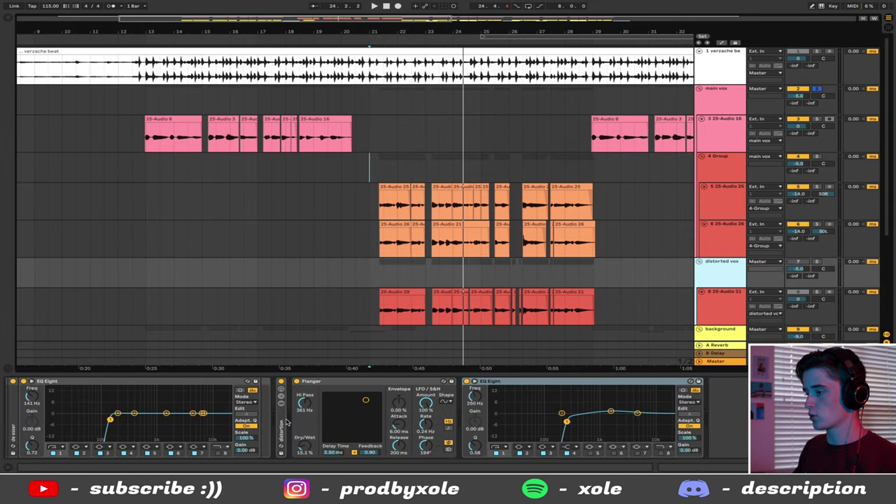
double_click(282, 423)
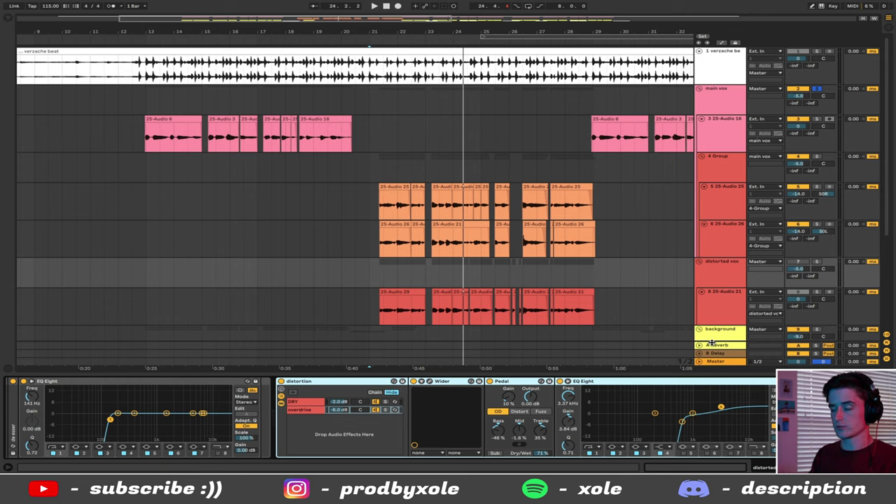
key(space)
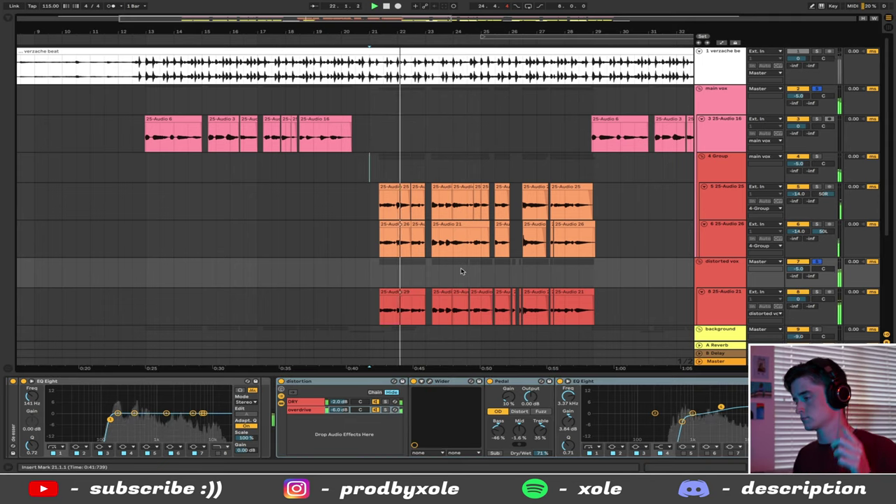
Step: Turn off the main vox and distorted vox solos and follow the background vocals in the full mix past bar 29
click(817, 262)
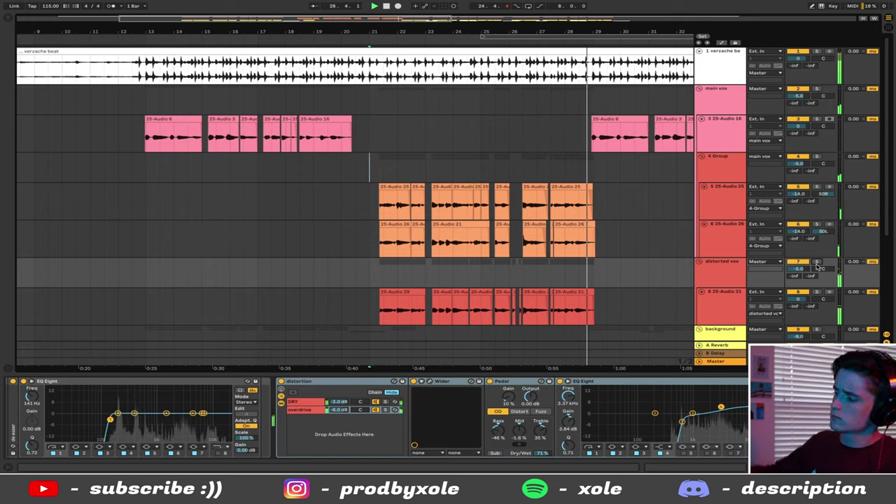
scroll(637, 220, down, 5)
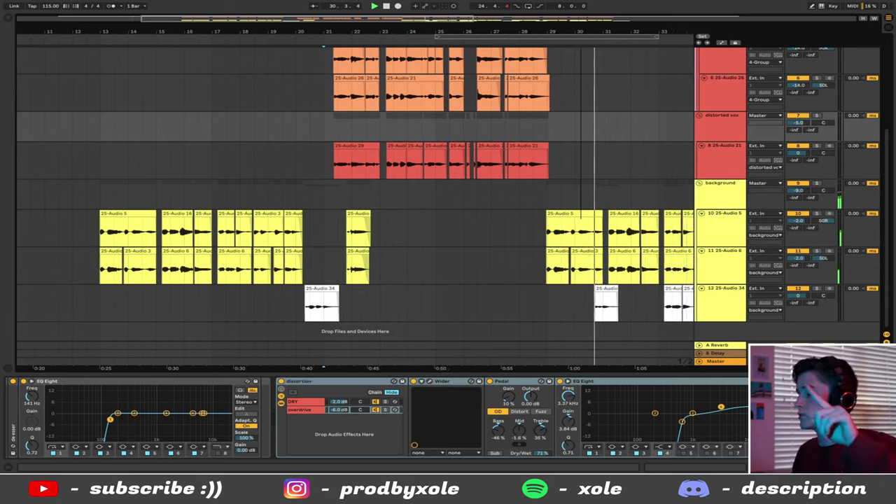
key(minus)
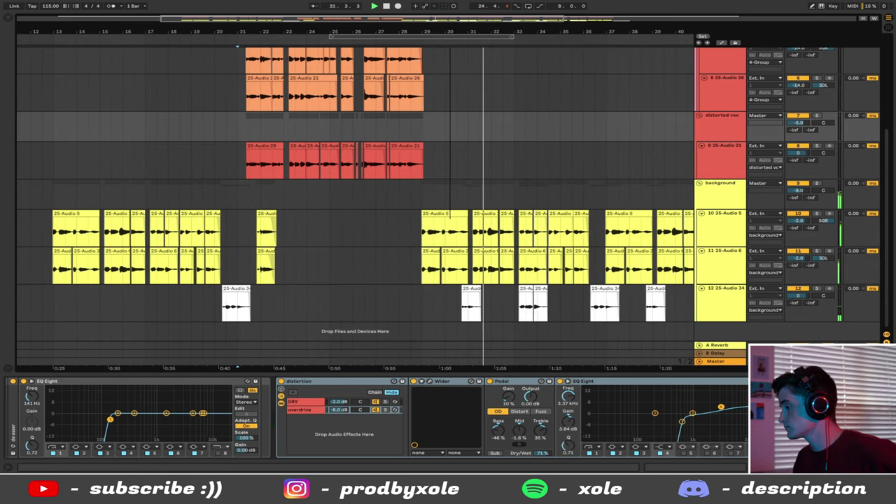
key(plus)
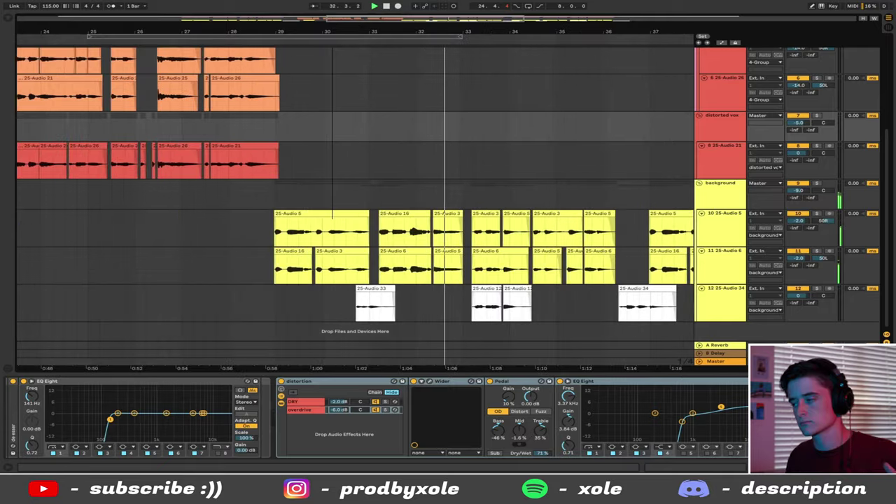